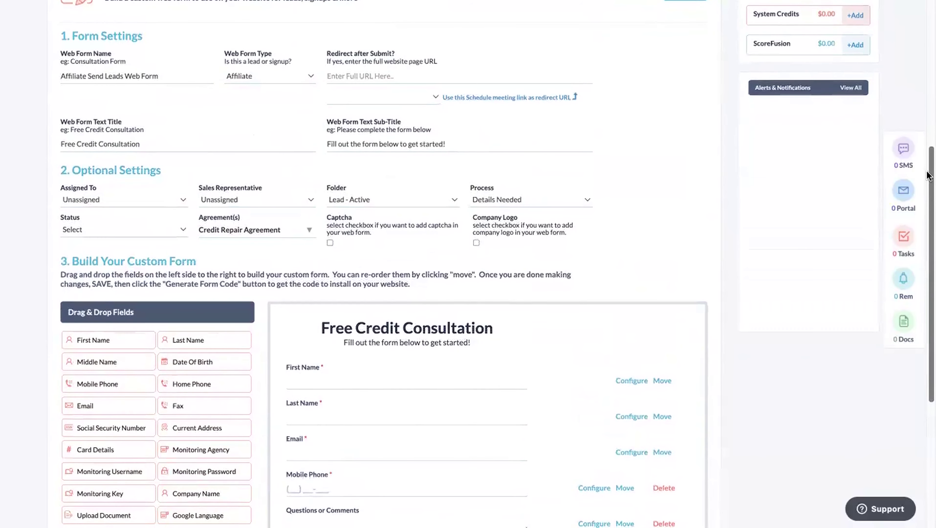
Step: Leave the affiliate leads web form and open the FREE CONSULTATION web form for editing
{"action": "left_click_drag", "start_coordinate": [927, 174], "coordinate": [928, 156]}
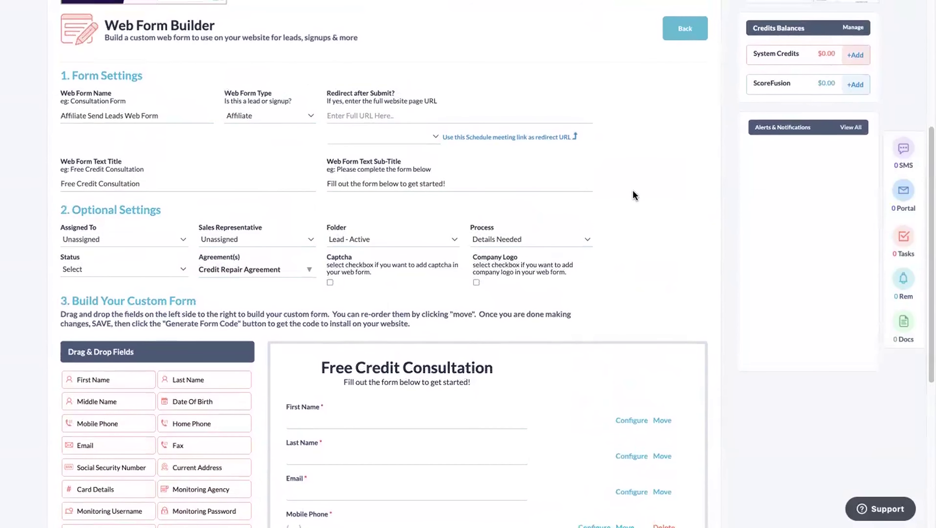
{"action": "left_click", "coordinate": [692, 26]}
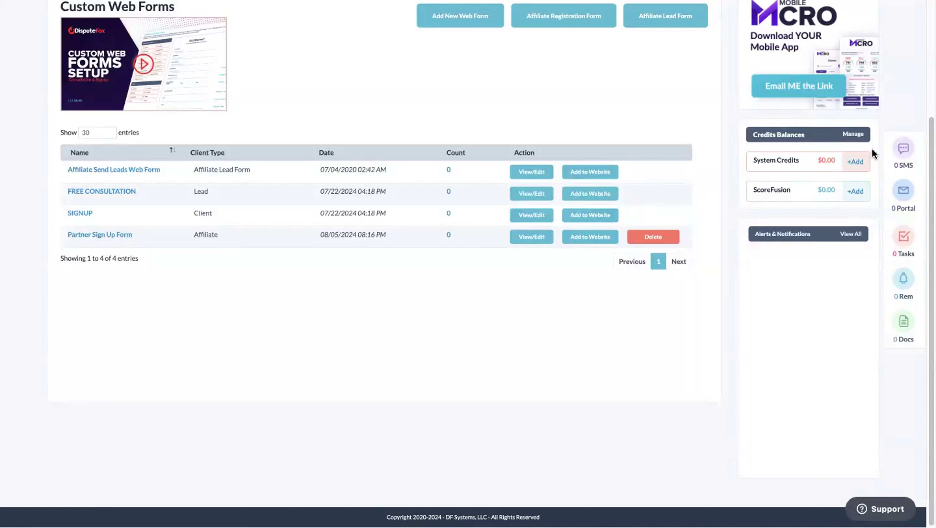
{"action": "left_click", "coordinate": [531, 193]}
Step: Review the FREE CONSULTATION form's settings, optional settings and custom form fields down to the notes below the form
{"action": "scroll", "coordinate": [912, 266], "scroll_direction": "down", "scroll_amount": 3}
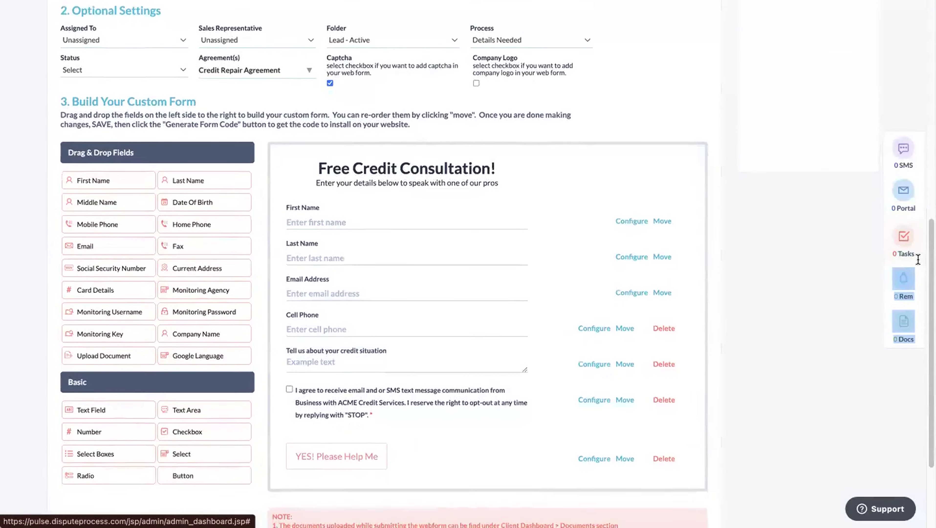
{"action": "scroll", "coordinate": [912, 266], "scroll_direction": "up", "scroll_amount": 3}
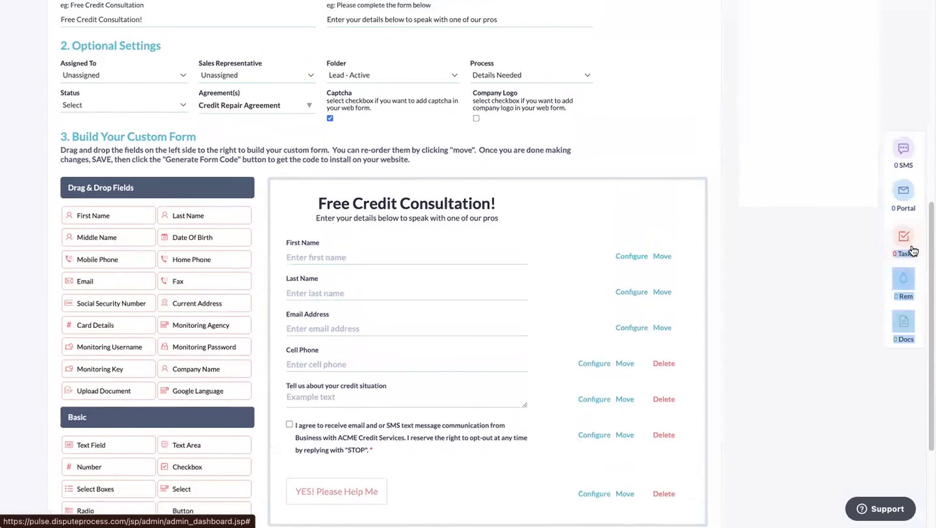
{"action": "scroll", "coordinate": [913, 251], "scroll_direction": "up", "scroll_amount": 10}
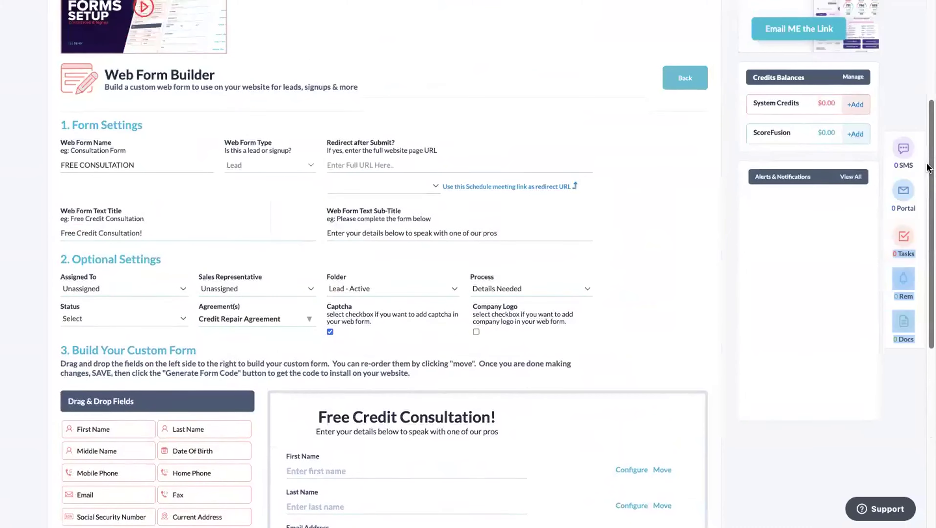
{"action": "scroll", "coordinate": [929, 224], "scroll_direction": "down", "scroll_amount": 5}
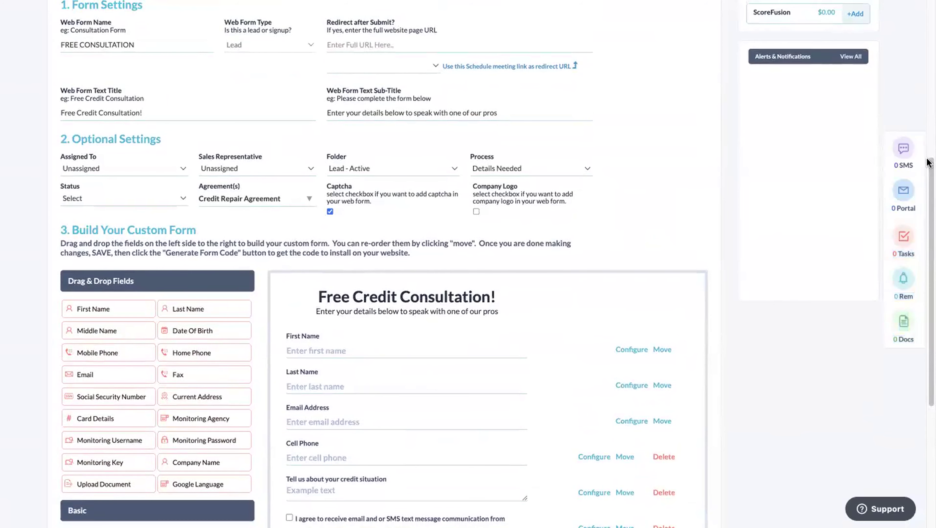
{"action": "scroll", "coordinate": [928, 184], "scroll_direction": "down", "scroll_amount": 3}
{"action": "scroll", "coordinate": [928, 204], "scroll_direction": "down", "scroll_amount": 1}
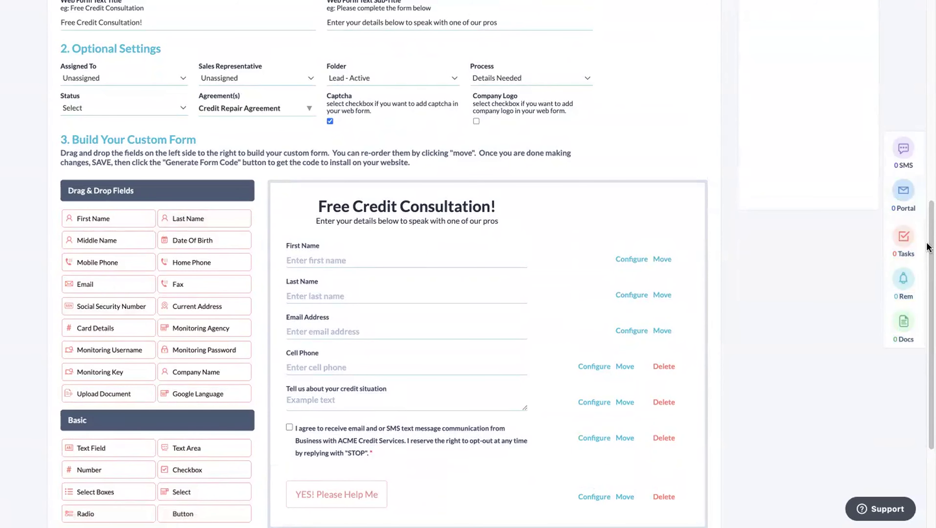
{"action": "scroll", "coordinate": [928, 296], "scroll_direction": "down", "scroll_amount": 3}
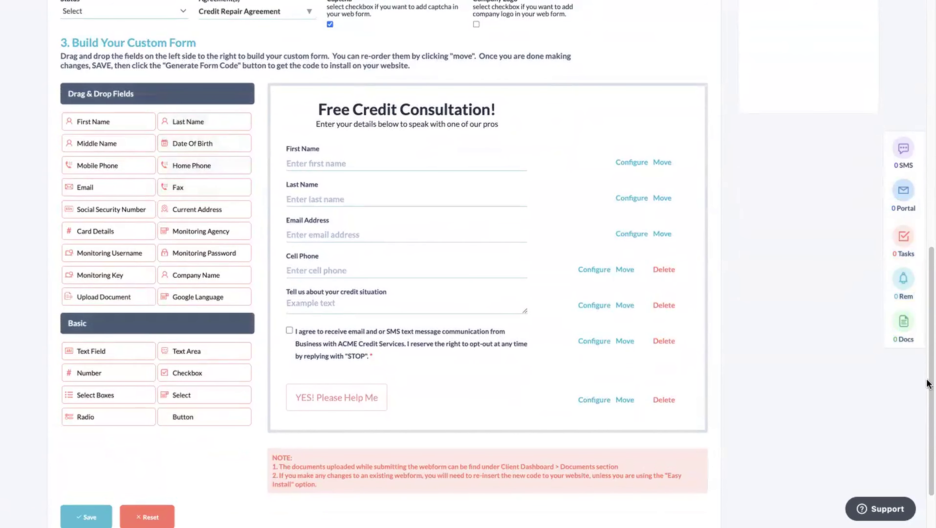
{"action": "scroll", "coordinate": [928, 401], "scroll_direction": "down", "scroll_amount": 2}
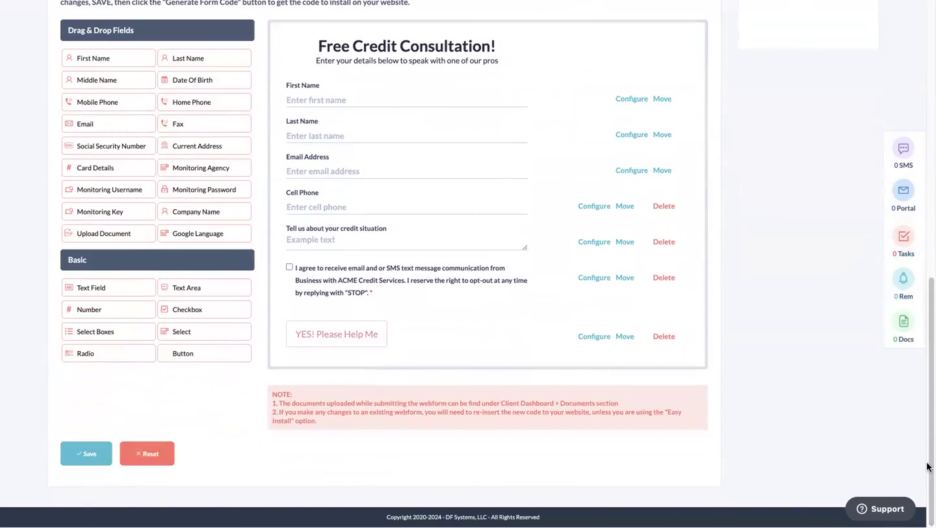
{"action": "scroll", "coordinate": [926, 388], "scroll_direction": "up", "scroll_amount": 8}
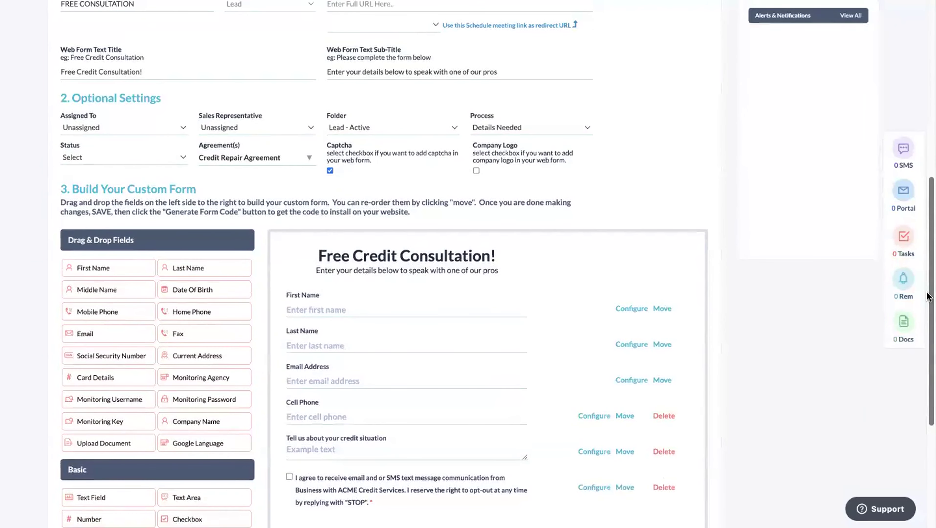
{"action": "scroll", "coordinate": [927, 296], "scroll_direction": "down", "scroll_amount": 3}
{"action": "scroll", "coordinate": [926, 364], "scroll_direction": "down", "scroll_amount": 4}
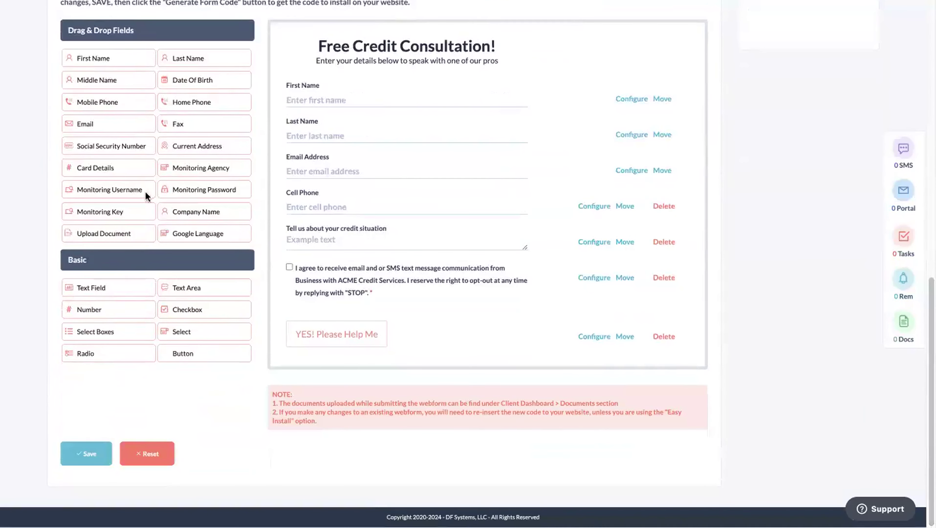
Step: Save the FREE CONSULTATION form and copy its Option #1 Easy Install code to the clipboard
{"action": "left_click", "coordinate": [79, 458]}
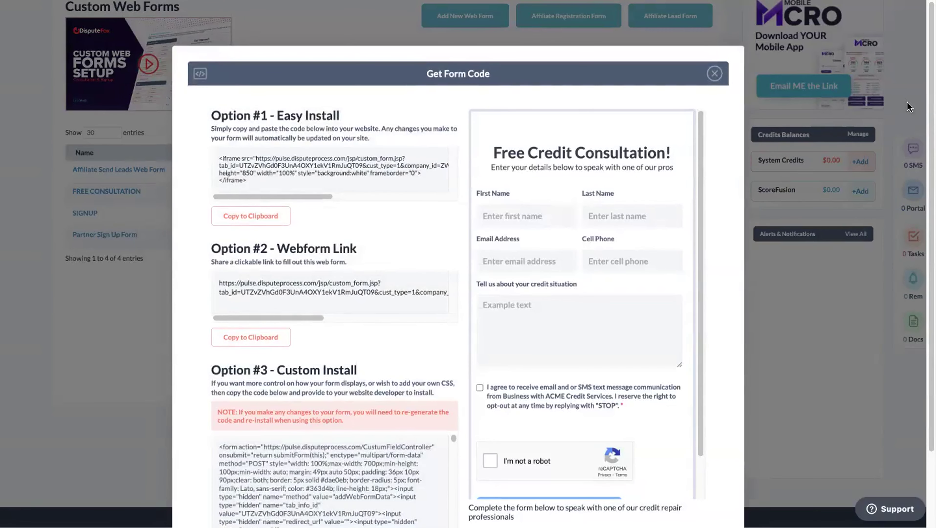
{"action": "left_click_drag", "start_coordinate": [928, 118], "coordinate": [928, 170]}
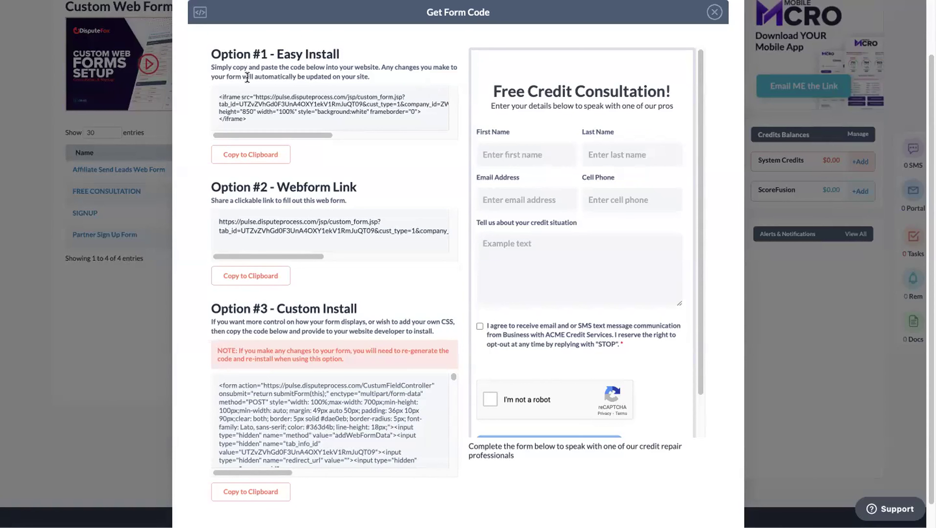
{"action": "left_click_drag", "start_coordinate": [268, 133], "coordinate": [277, 134]}
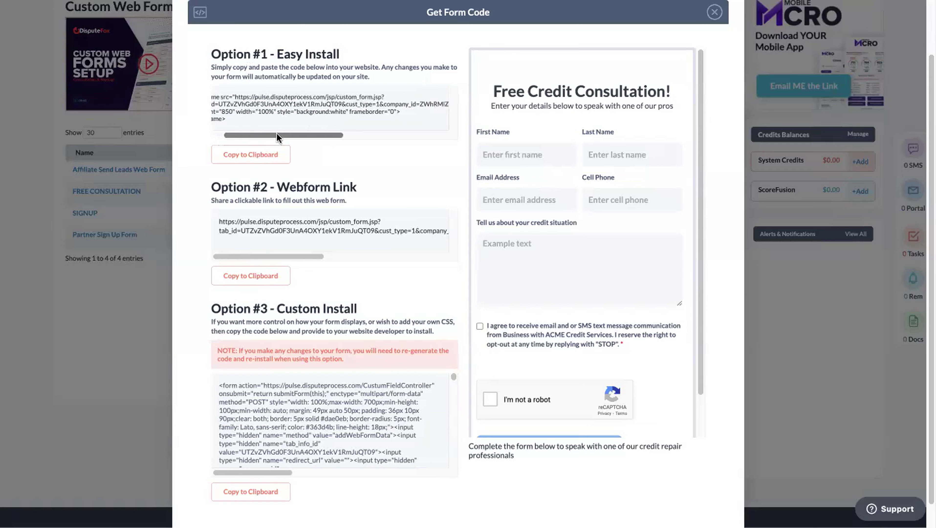
{"action": "left_click", "coordinate": [259, 154]}
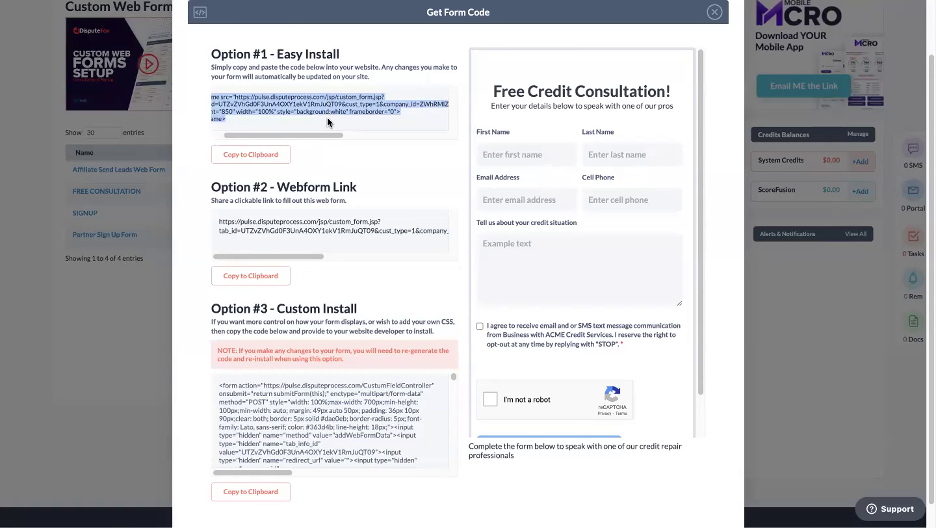
{"action": "left_click", "coordinate": [301, 152]}
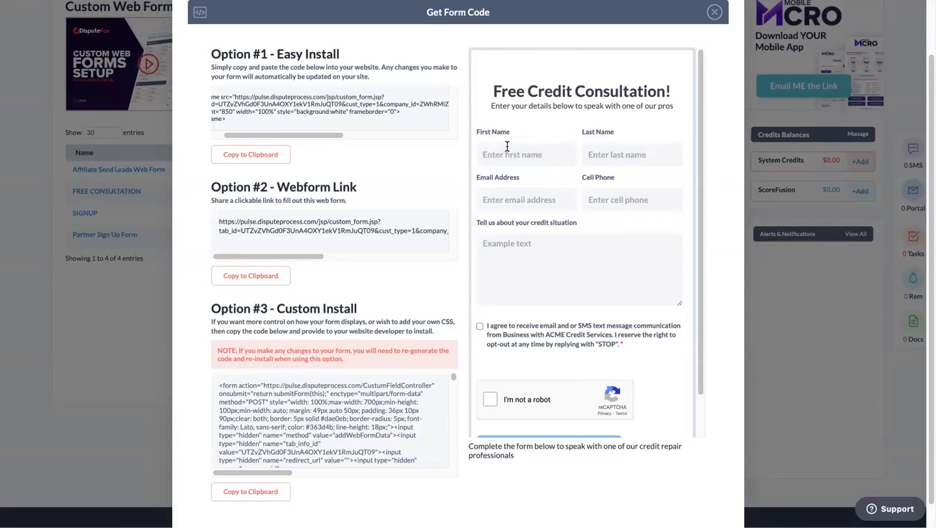
{"action": "left_click_drag", "start_coordinate": [272, 135], "coordinate": [310, 135]}
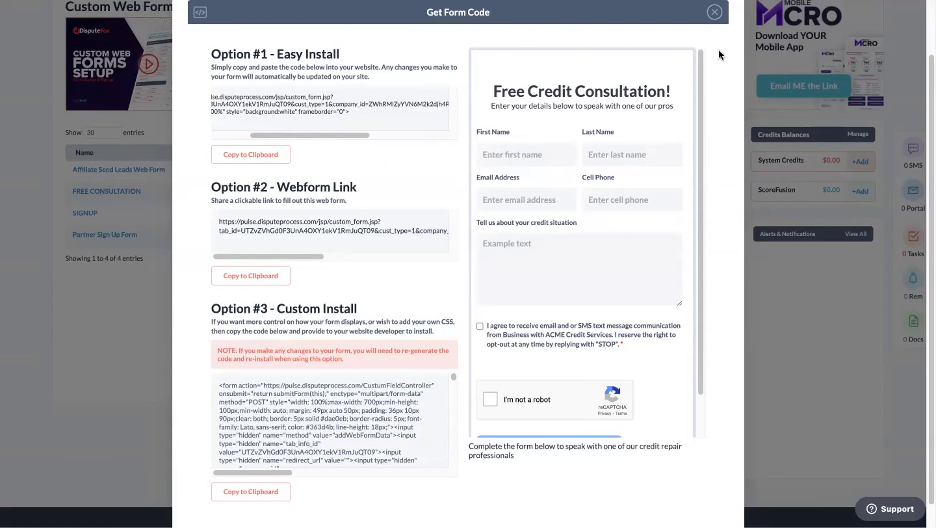
{"action": "left_click", "coordinate": [713, 16]}
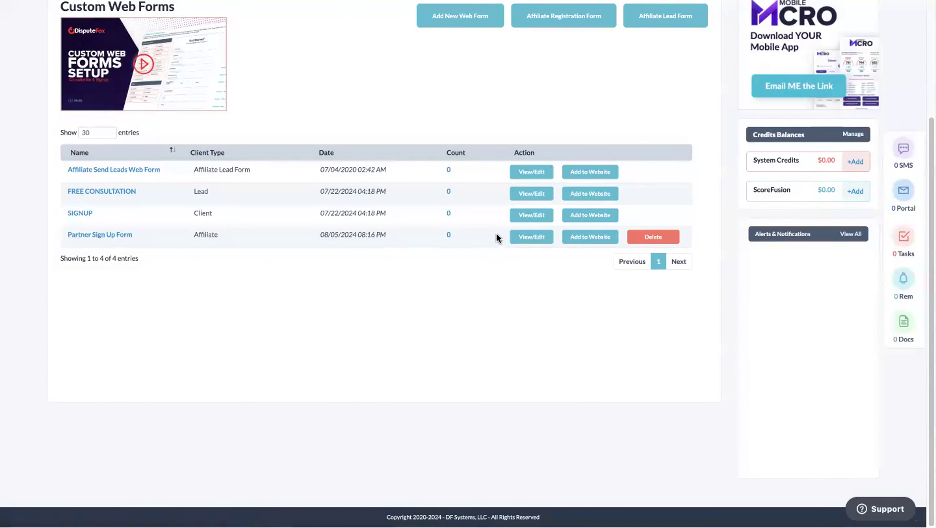
Step: Enable the company logo on the FREE CONSULTATION web form and save the form
{"action": "left_click", "coordinate": [525, 199]}
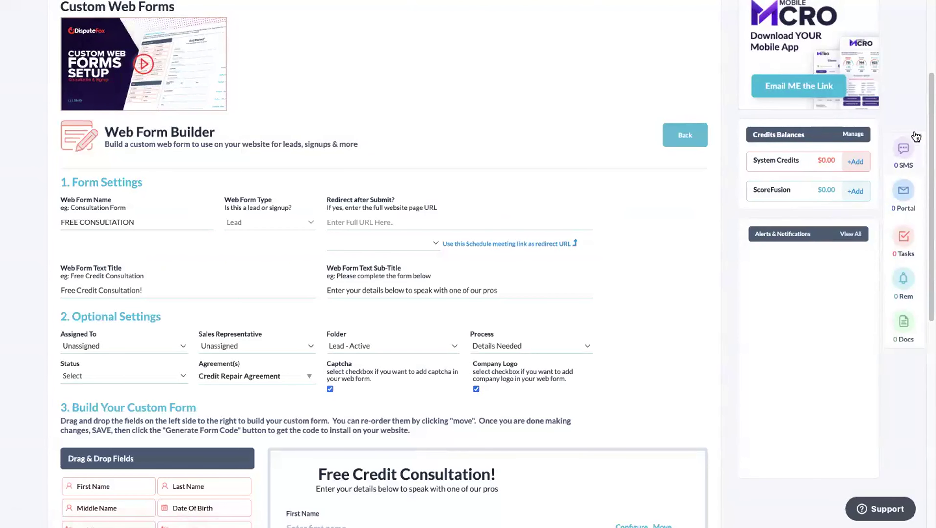
{"action": "left_click_drag", "start_coordinate": [929, 131], "coordinate": [922, 341]}
{"action": "left_click", "coordinate": [81, 461]}
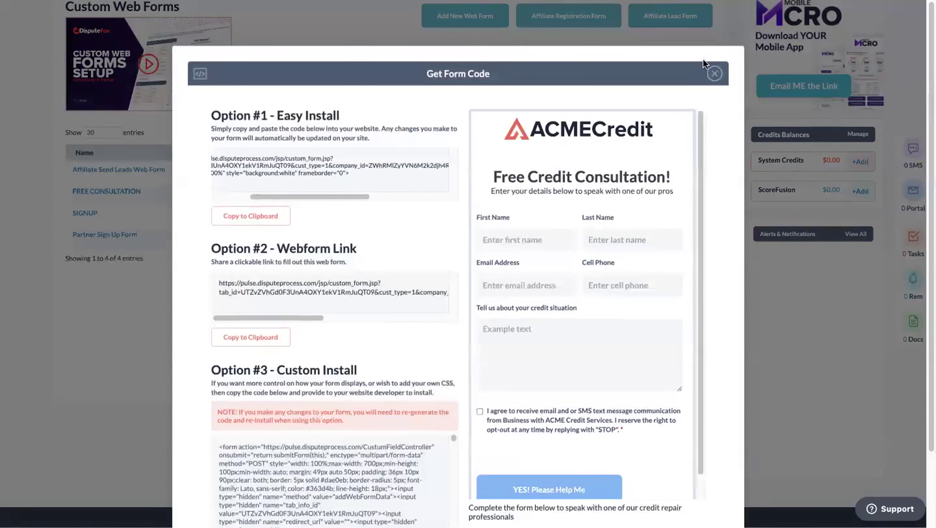
Step: Examine the web form preview from the company logo through the input fields, consent checkbox and captcha to the submit button
{"action": "scroll", "coordinate": [656, 340], "scroll_direction": "down", "scroll_amount": 2}
{"action": "scroll", "coordinate": [656, 341], "scroll_direction": "up", "scroll_amount": 2}
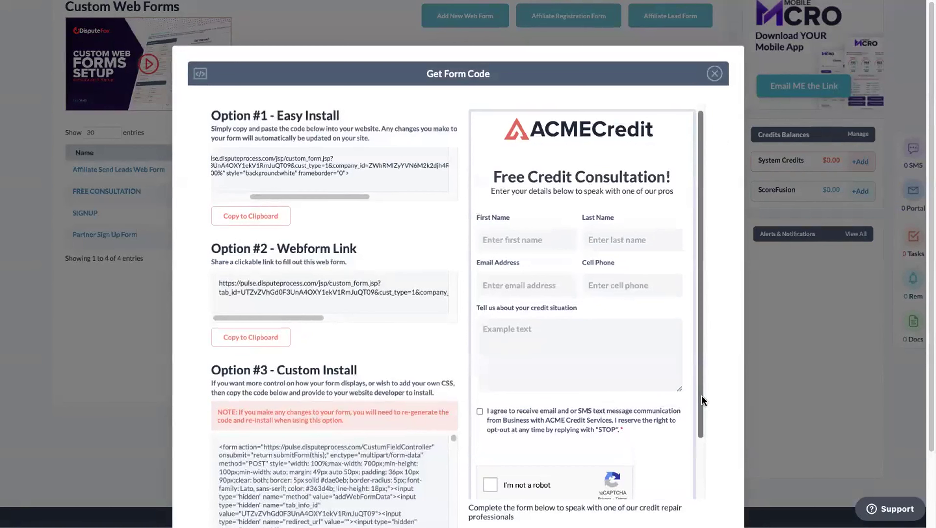
{"action": "left_click_drag", "start_coordinate": [700, 400], "coordinate": [700, 463]}
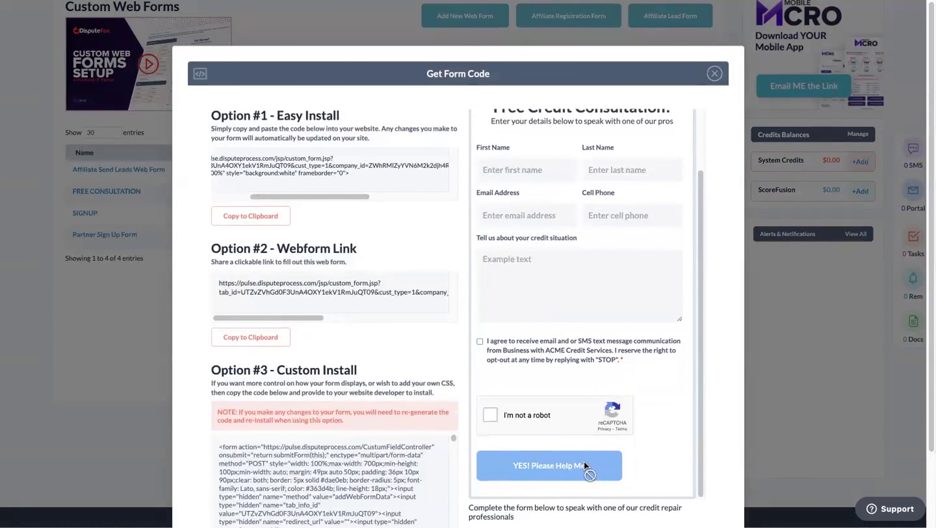
{"action": "left_click_drag", "start_coordinate": [700, 241], "coordinate": [697, 195]}
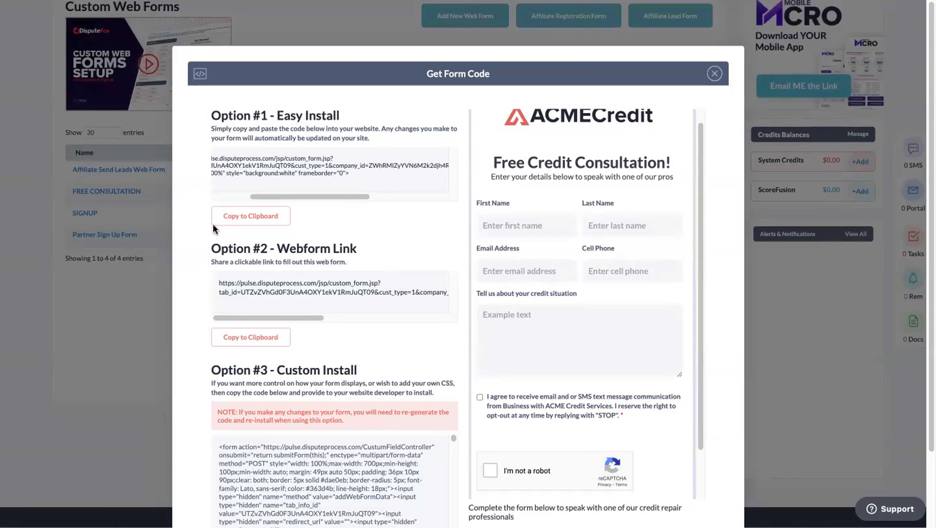
{"action": "left_click_drag", "start_coordinate": [331, 320], "coordinate": [288, 319]}
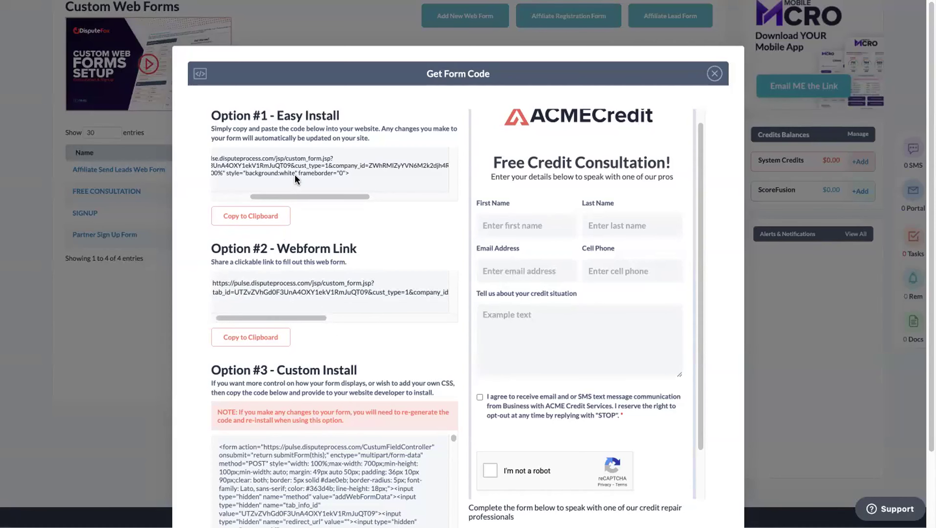
{"action": "left_click_drag", "start_coordinate": [699, 221], "coordinate": [699, 178]}
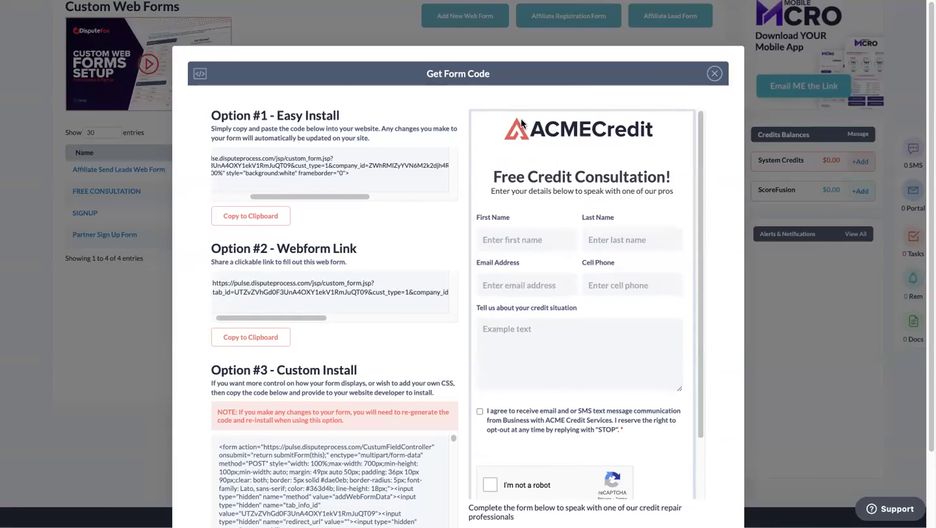
{"action": "left_click", "coordinate": [678, 387]}
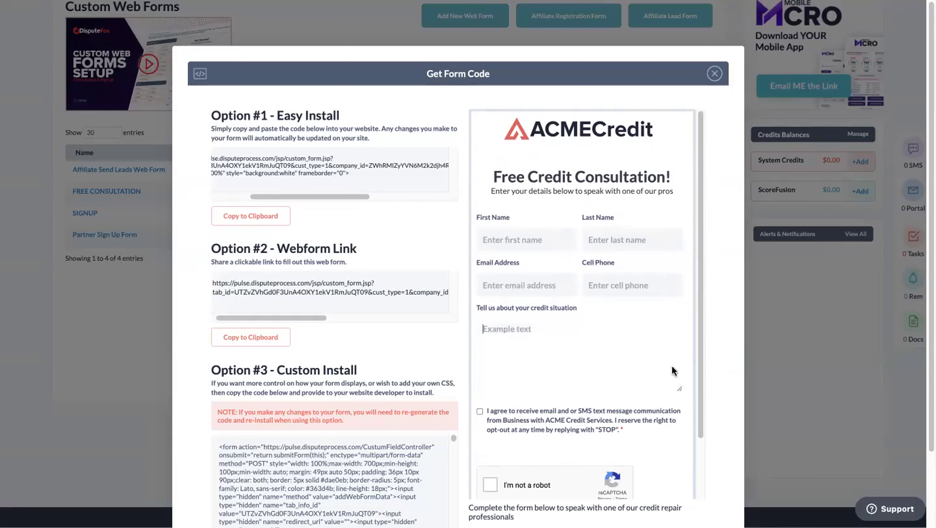
{"action": "scroll", "coordinate": [694, 443], "scroll_direction": "down", "scroll_amount": 2}
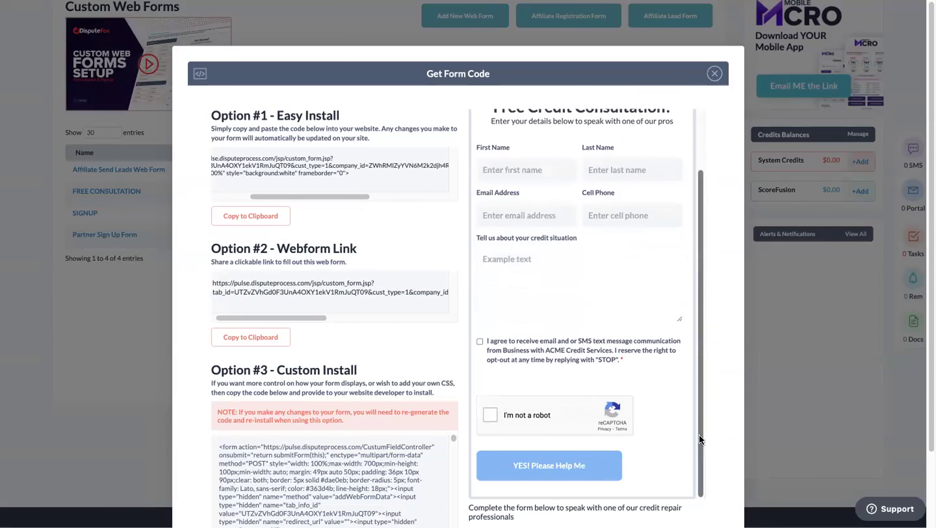
{"action": "scroll", "coordinate": [697, 367], "scroll_direction": "up", "scroll_amount": 2}
{"action": "scroll", "coordinate": [706, 493], "scroll_direction": "down", "scroll_amount": 2}
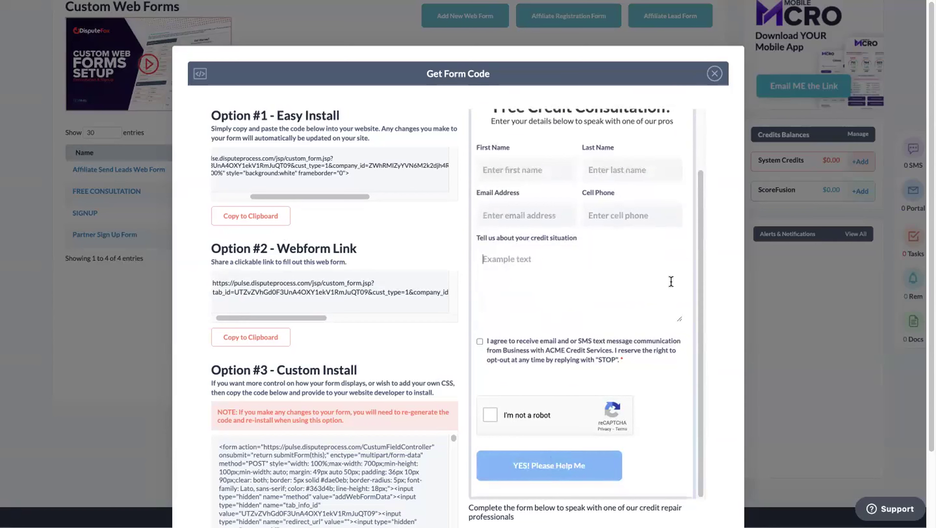
{"action": "scroll", "coordinate": [699, 209], "scroll_direction": "up", "scroll_amount": 2}
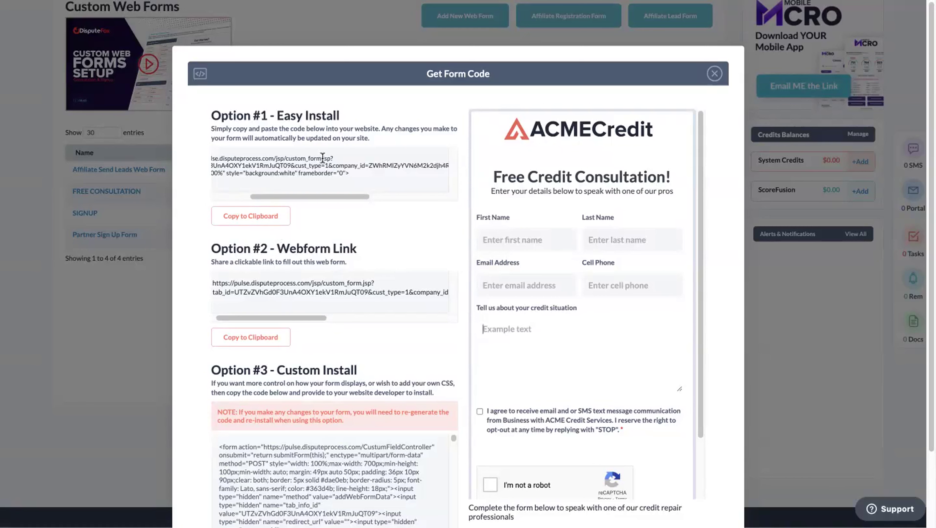
Step: Examine the URL in the Option #1 Easy Install iframe code and the Option #2 webform link, and close the form code window
{"action": "left_click_drag", "start_coordinate": [315, 196], "coordinate": [273, 197]}
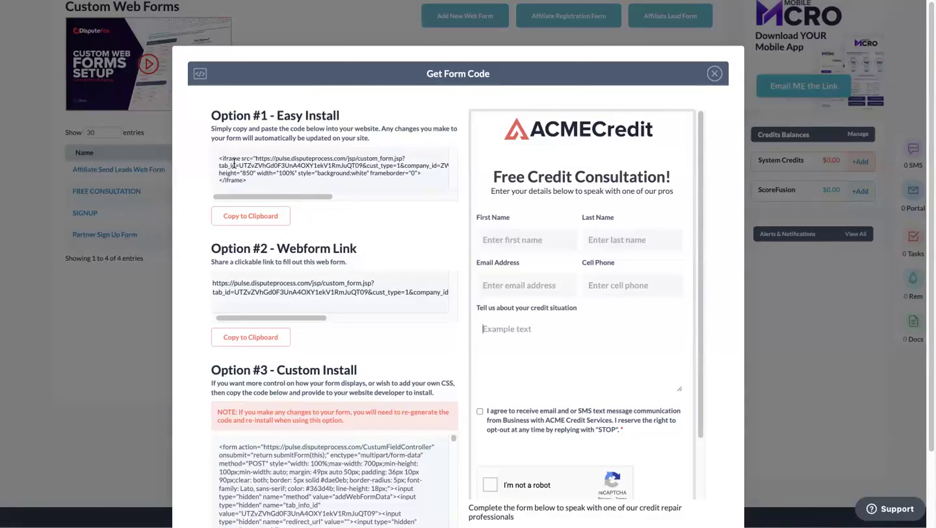
{"action": "left_click_drag", "start_coordinate": [254, 158], "coordinate": [338, 171]}
{"action": "left_click", "coordinate": [338, 171]}
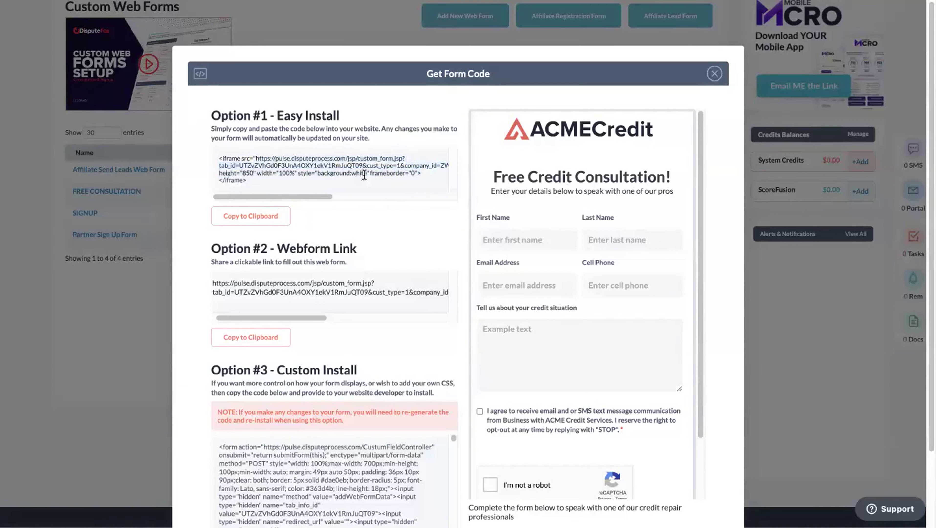
{"action": "left_click_drag", "start_coordinate": [262, 157], "coordinate": [324, 165]}
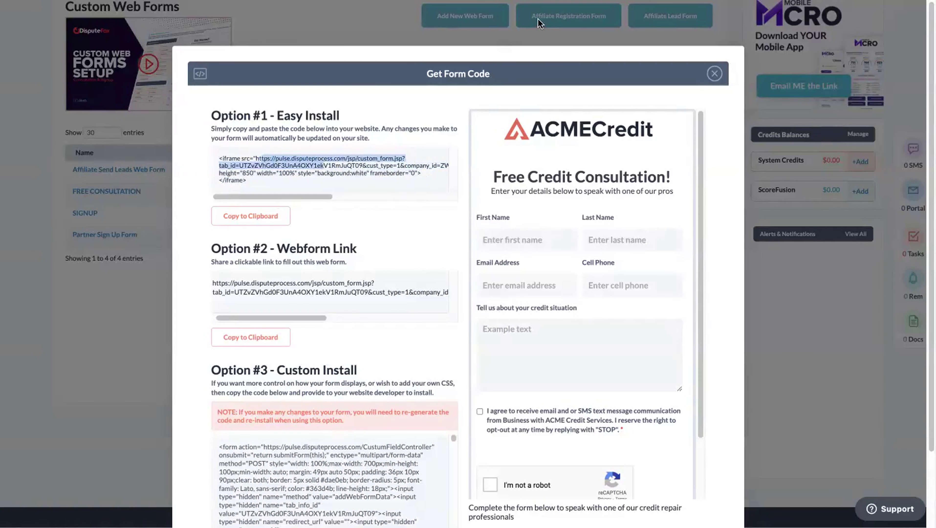
{"action": "left_click", "coordinate": [433, 211]}
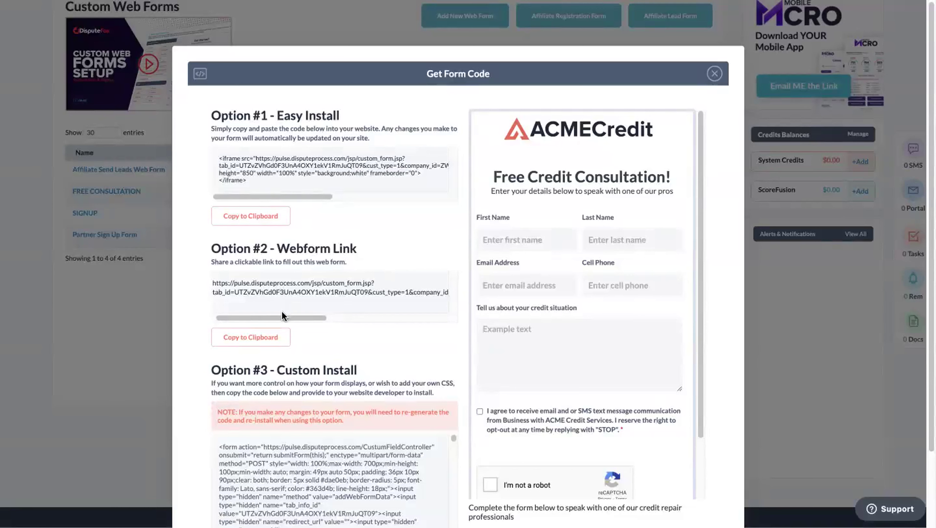
{"action": "left_click_drag", "start_coordinate": [283, 317], "coordinate": [258, 325]}
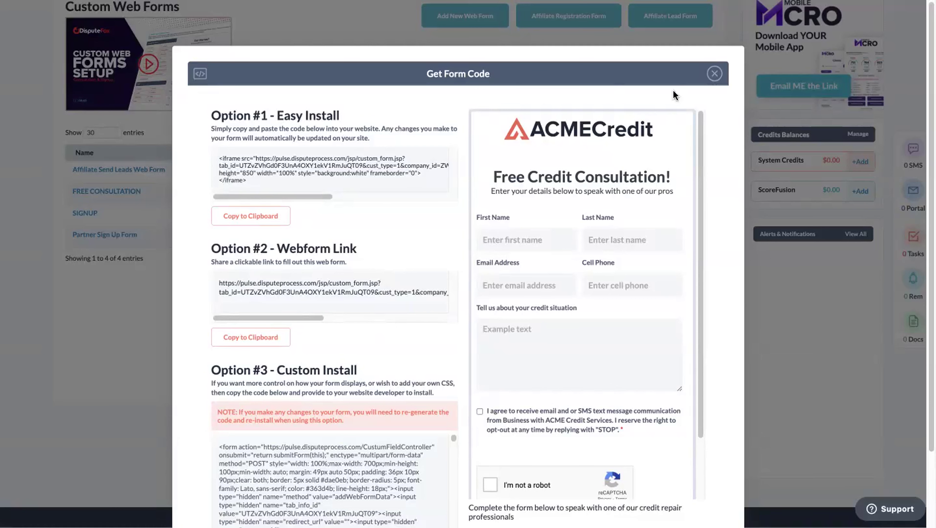
{"action": "left_click", "coordinate": [715, 74]}
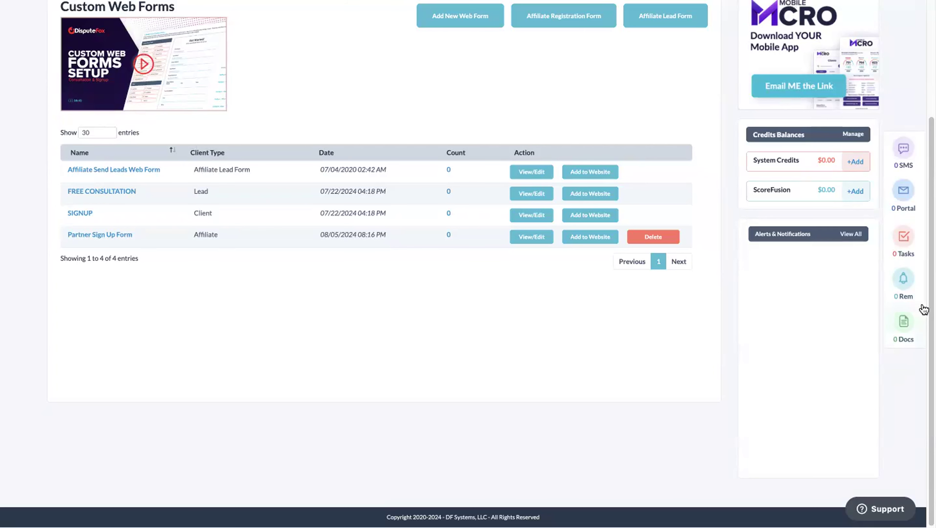
Step: Open the Web Forms & Links page of the affiliate's record
{"action": "left_click_drag", "start_coordinate": [929, 309], "coordinate": [928, 134]}
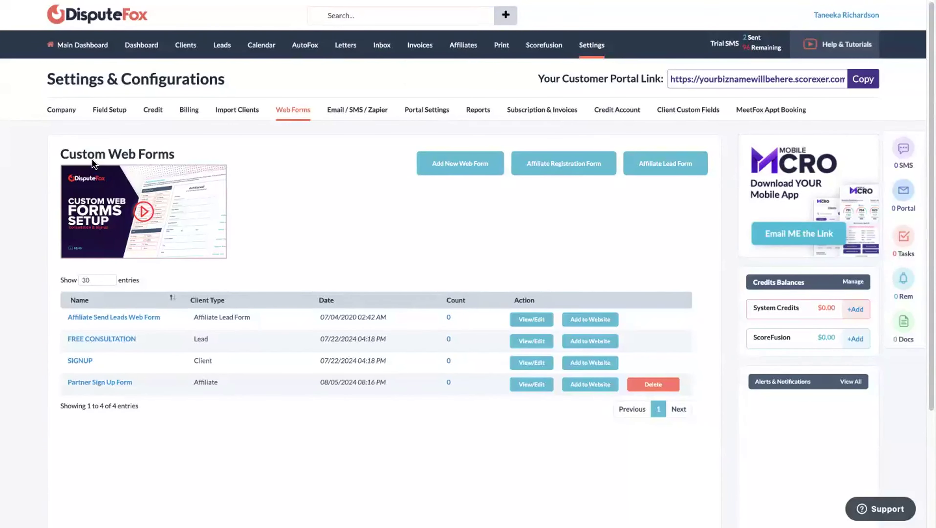
{"action": "left_click", "coordinate": [463, 45]}
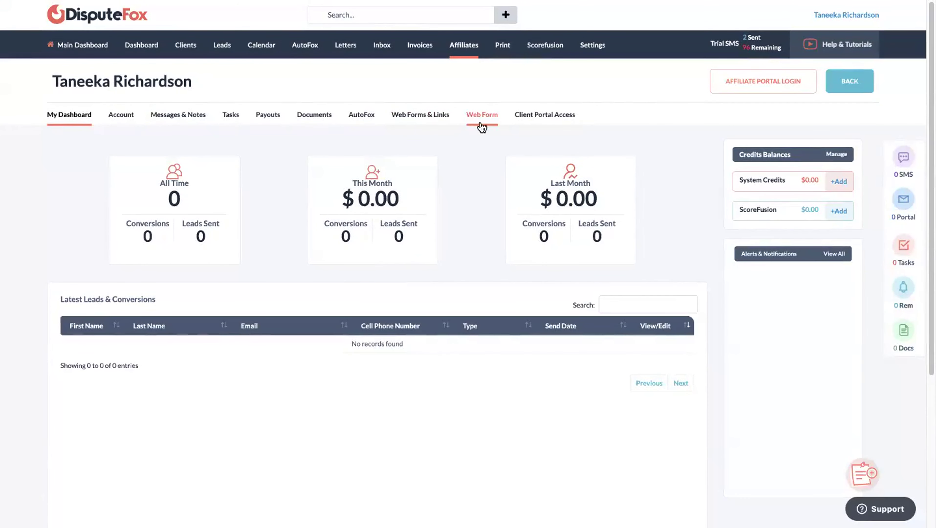
{"action": "left_click", "coordinate": [432, 118]}
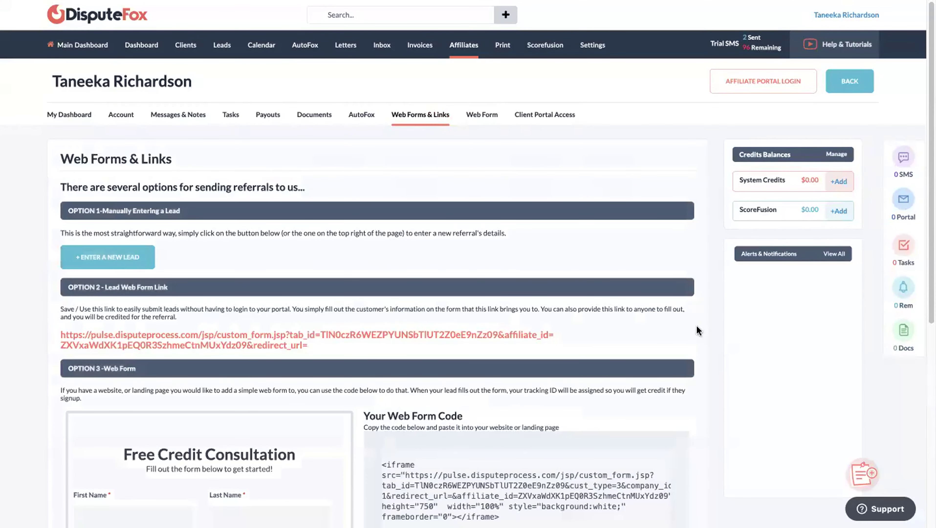
Step: Open the blank Add New Lead form from Option 1 for manually entering a lead, and close it without saving
{"action": "left_click_drag", "start_coordinate": [928, 162], "coordinate": [927, 140]}
{"action": "left_click", "coordinate": [113, 256]}
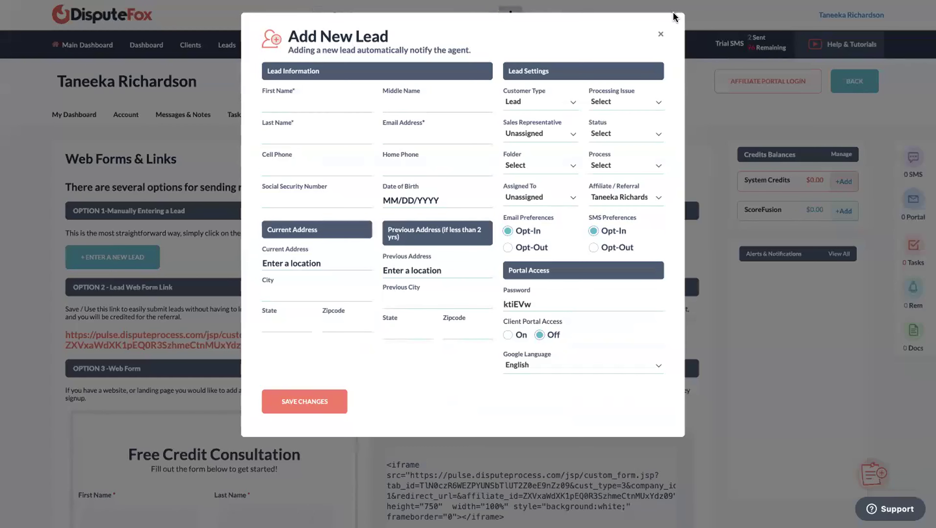
{"action": "left_click", "coordinate": [661, 34]}
Step: Examine the Option 2 lead web form link and the Option 3 Free Credit Consultation form with its embed code
{"action": "scroll", "coordinate": [927, 59], "scroll_direction": "down", "scroll_amount": 2}
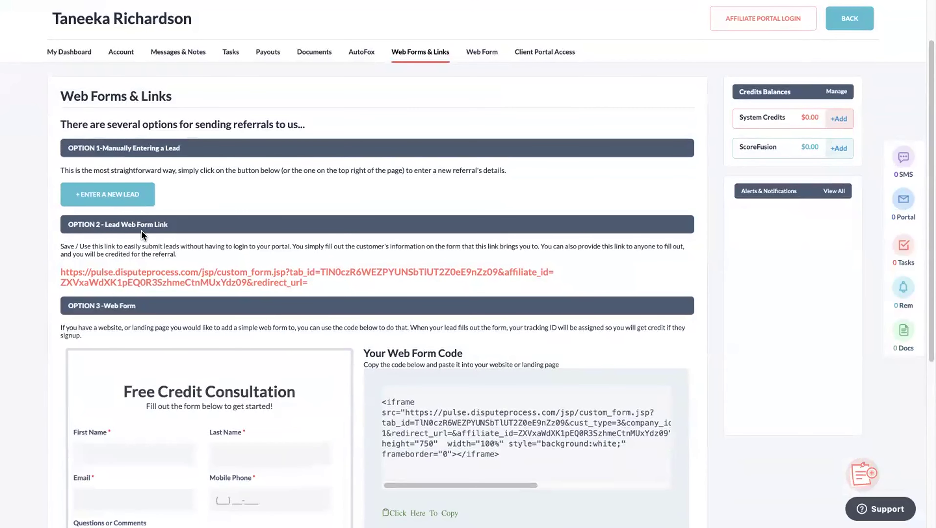
{"action": "scroll", "coordinate": [913, 157], "scroll_direction": "down", "scroll_amount": 5}
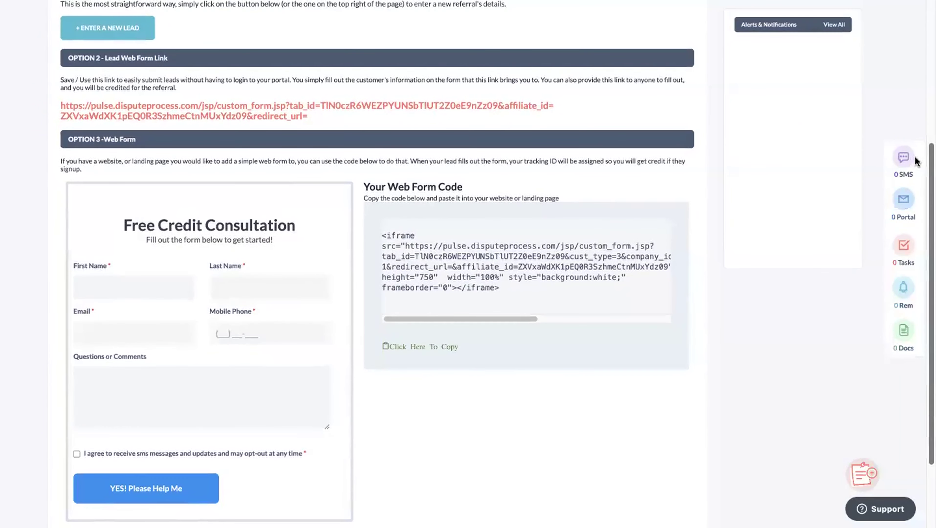
{"action": "scroll", "coordinate": [920, 146], "scroll_direction": "up", "scroll_amount": 4}
Step: Open the affiliate's account details and check the available payout methods, keeping Bank selected
{"action": "left_click", "coordinate": [121, 8]}
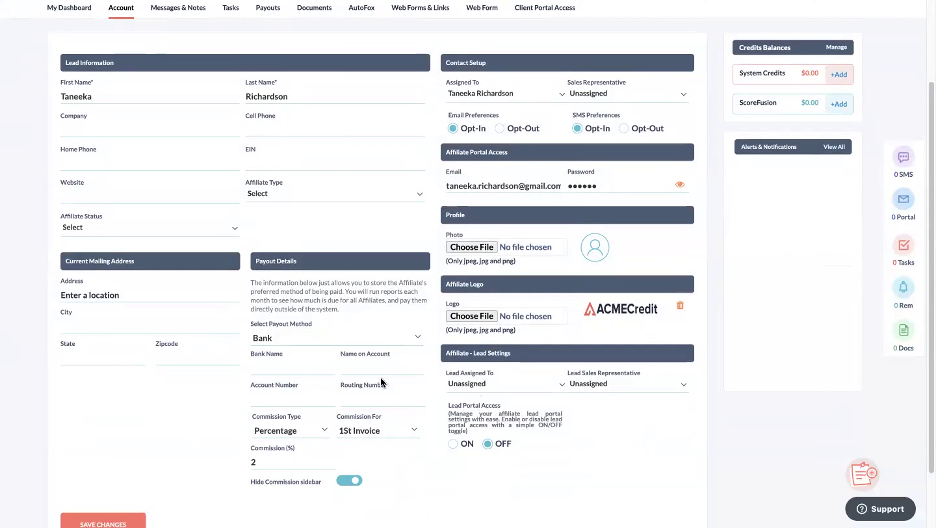
{"action": "left_click", "coordinate": [367, 336]}
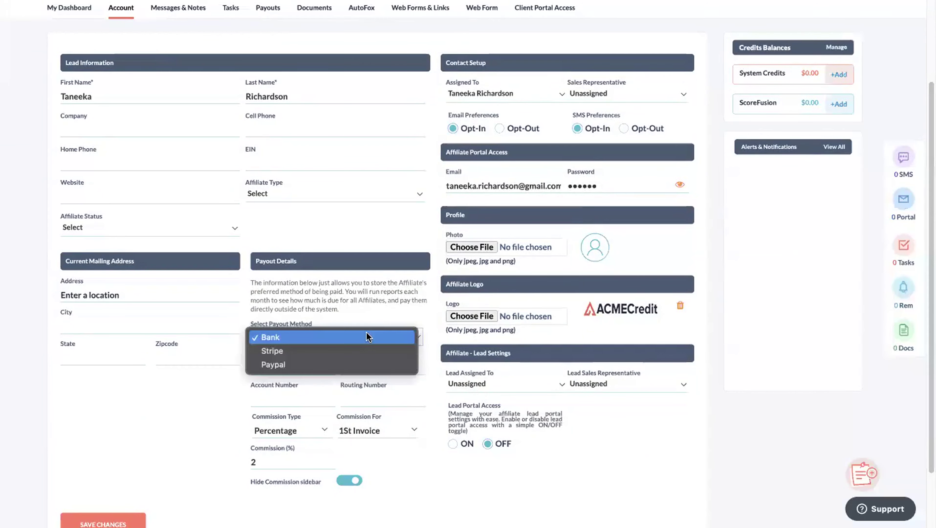
{"action": "left_click", "coordinate": [395, 473]}
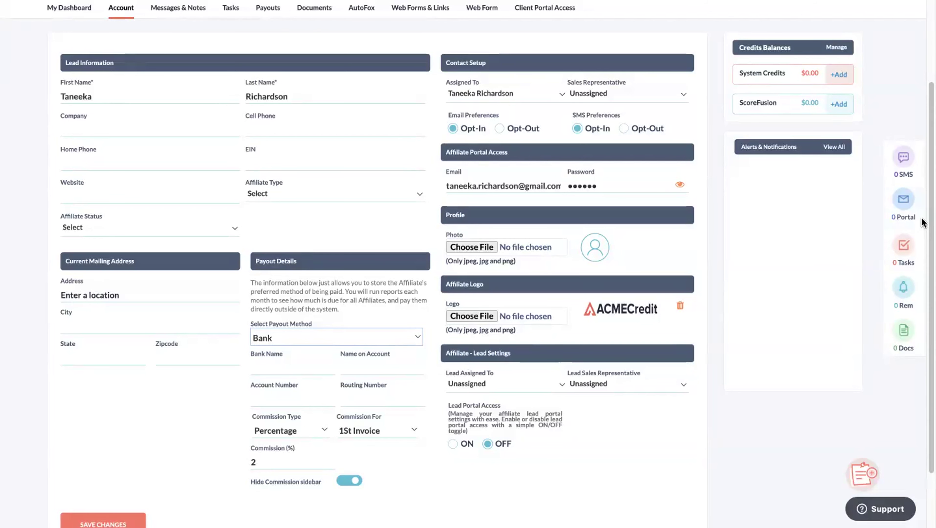
Step: Check the Lead Assigned To and Lead Sales Representative choices in the affiliate's lead settings, keeping both as Unassigned
{"action": "scroll", "coordinate": [928, 112], "scroll_direction": "up", "scroll_amount": 2}
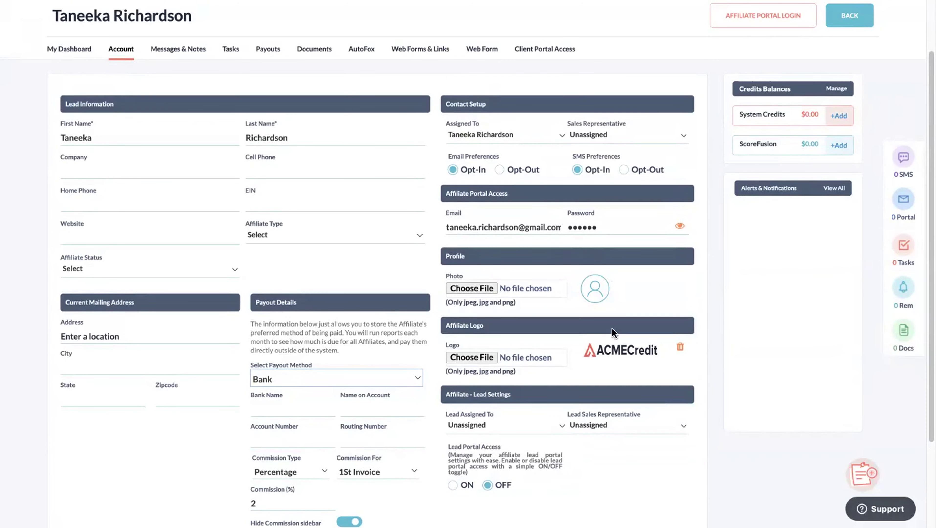
{"action": "left_click", "coordinate": [544, 429]}
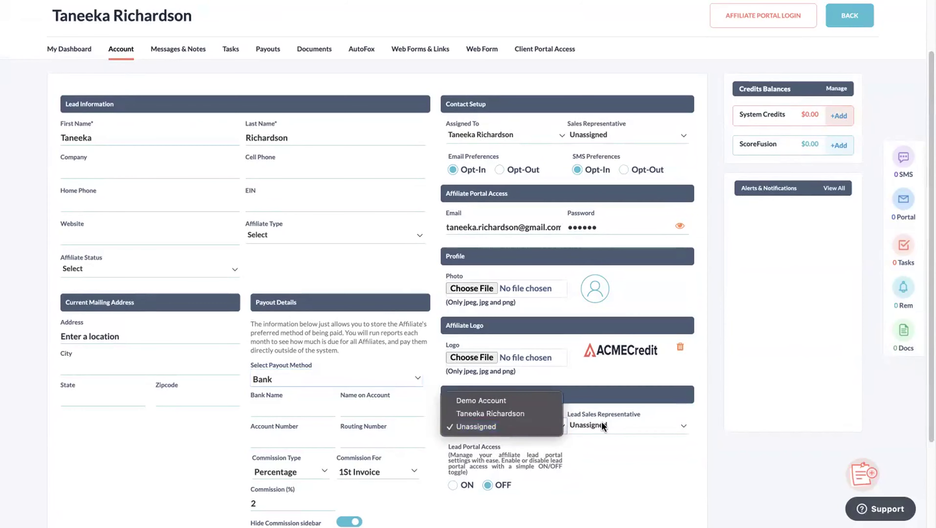
{"action": "left_click", "coordinate": [604, 424]}
{"action": "left_click", "coordinate": [616, 431]}
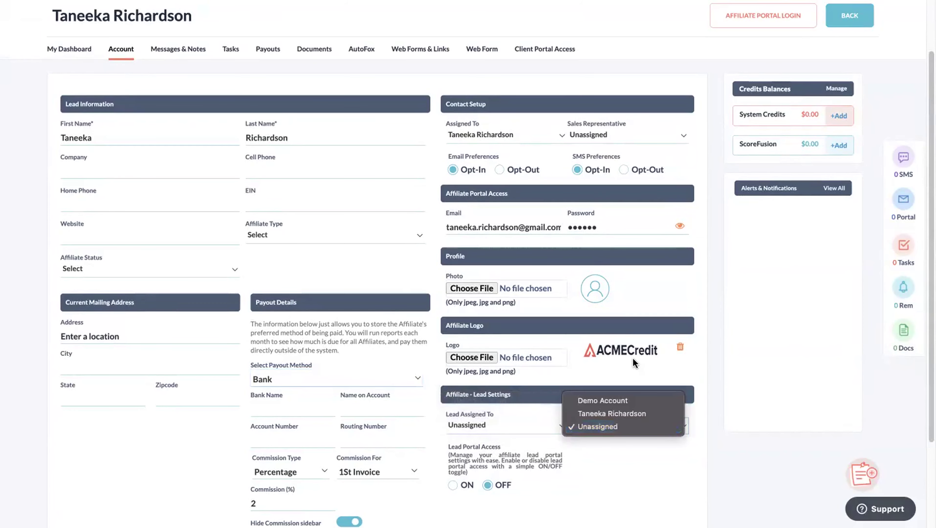
{"action": "left_click", "coordinate": [927, 261]}
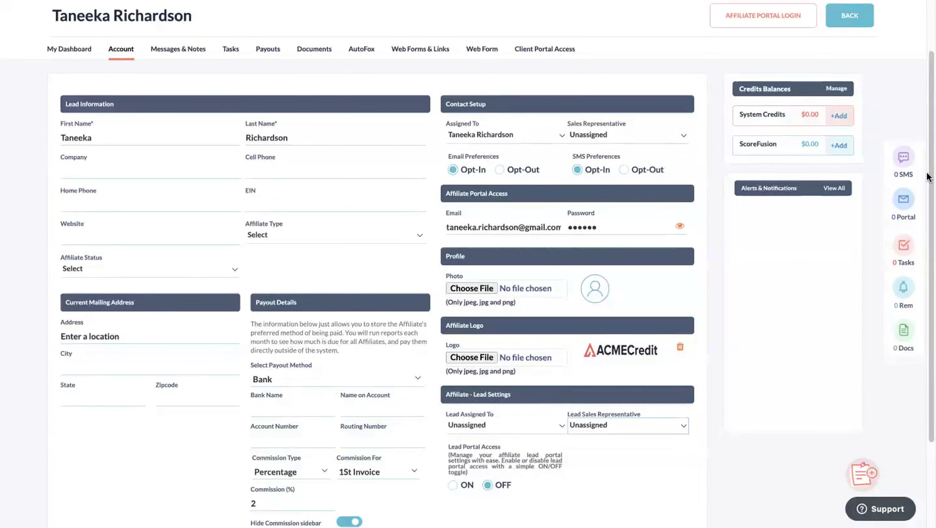
{"action": "scroll", "coordinate": [909, 173], "scroll_direction": "up", "scroll_amount": 1}
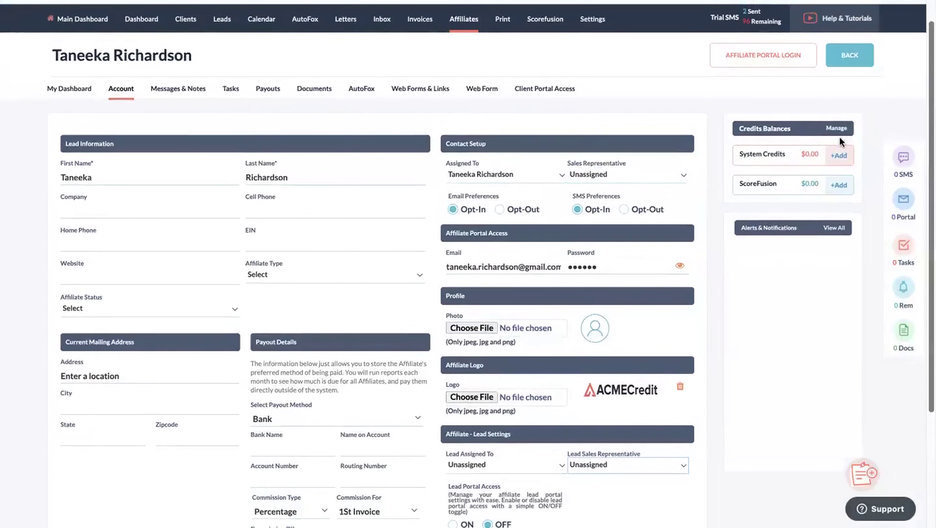
{"action": "scroll", "coordinate": [427, 413], "scroll_direction": "down", "scroll_amount": 4}
{"action": "scroll", "coordinate": [929, 139], "scroll_direction": "up", "scroll_amount": 5}
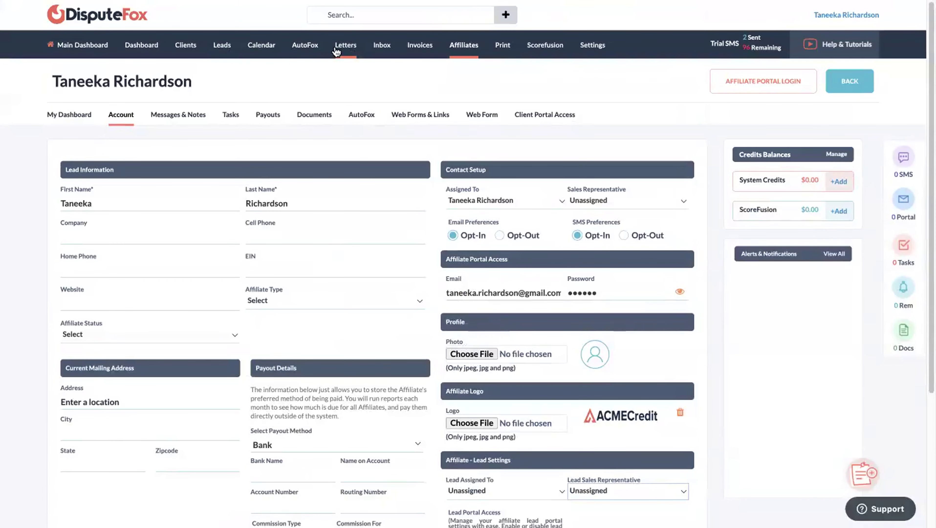
Step: Browse the current AutoFox campaigns and open the Mobile App campaign for viewing and editing
{"action": "left_click", "coordinate": [304, 51]}
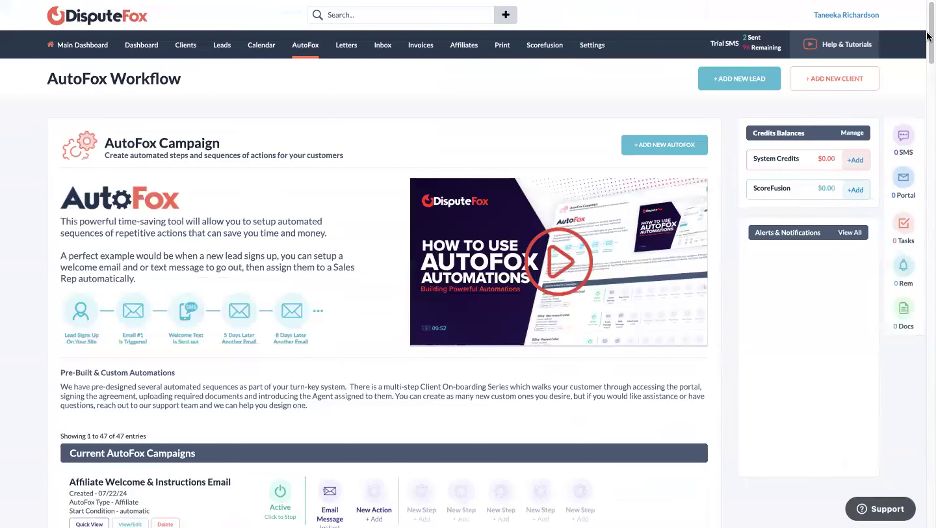
{"action": "left_click_drag", "start_coordinate": [930, 52], "coordinate": [910, 497]}
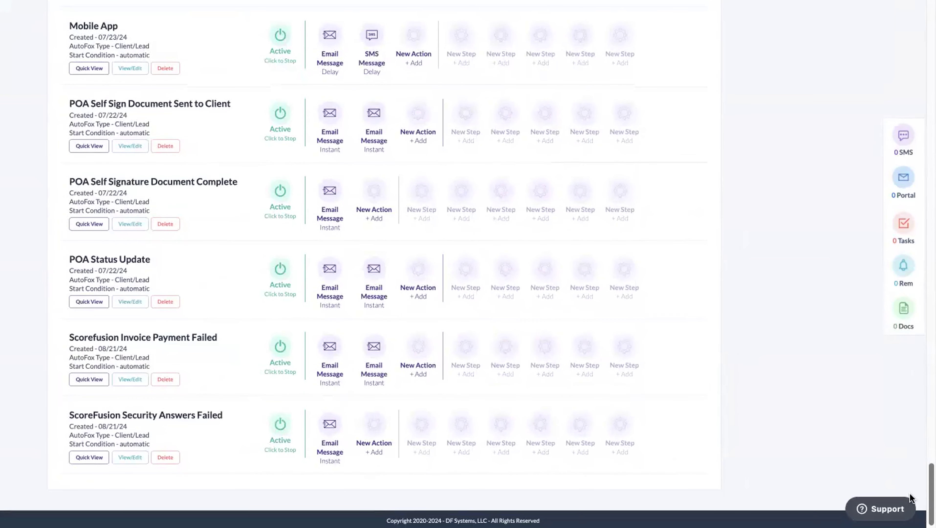
{"action": "left_click_drag", "start_coordinate": [911, 497], "coordinate": [898, 478]}
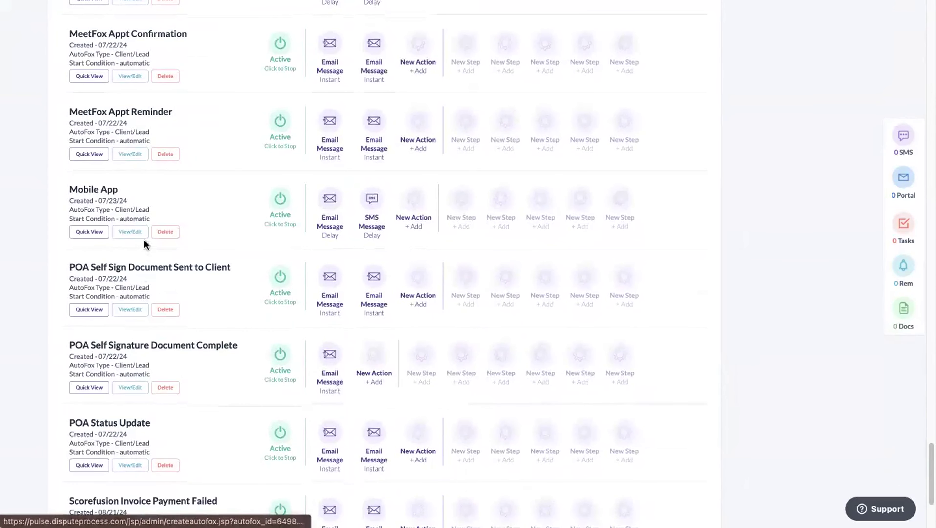
{"action": "left_click", "coordinate": [130, 231]}
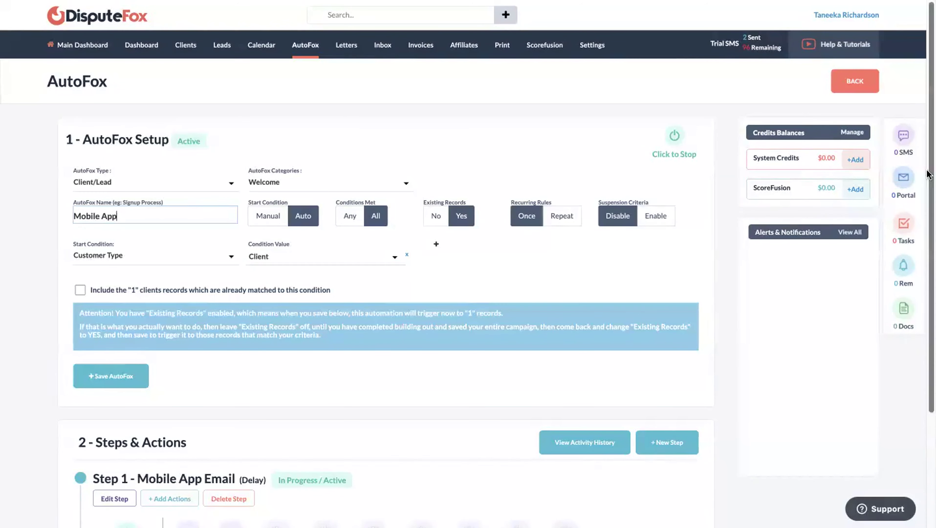
Step: Examine the Download Our App! email in Step 1 of the Mobile App campaign, from its settings through its signature, and close it
{"action": "scroll", "coordinate": [929, 184], "scroll_direction": "down", "scroll_amount": 1}
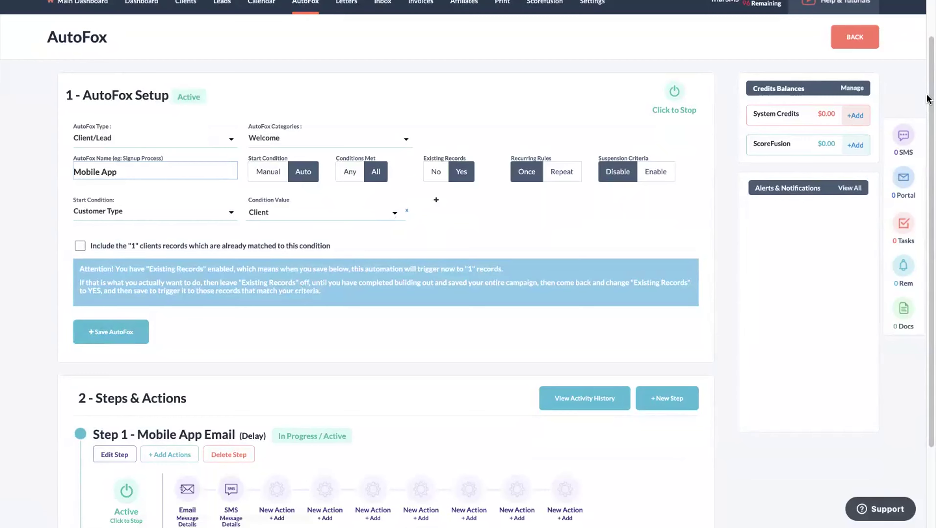
{"action": "scroll", "coordinate": [778, 297], "scroll_direction": "down", "scroll_amount": 3}
{"action": "left_click", "coordinate": [187, 410]}
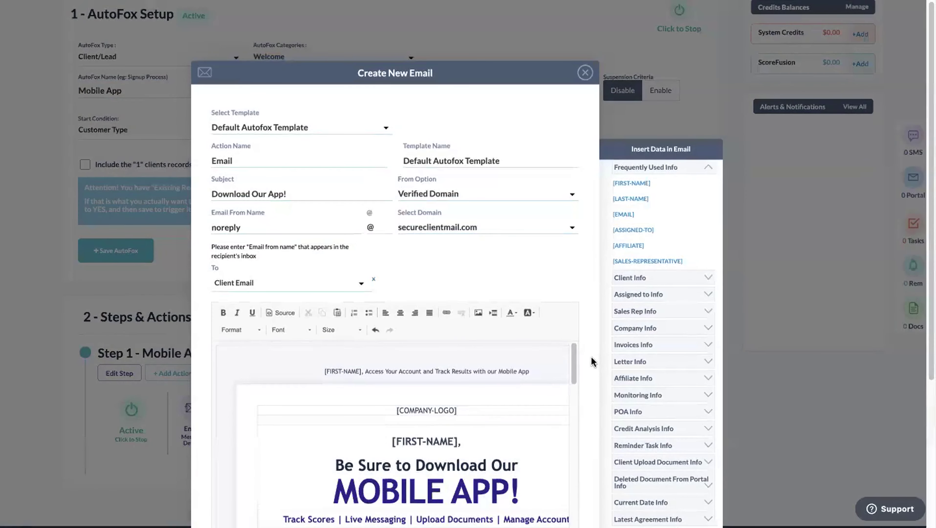
{"action": "scroll", "coordinate": [592, 359], "scroll_direction": "down", "scroll_amount": 3}
{"action": "left_click_drag", "start_coordinate": [574, 259], "coordinate": [572, 410]}
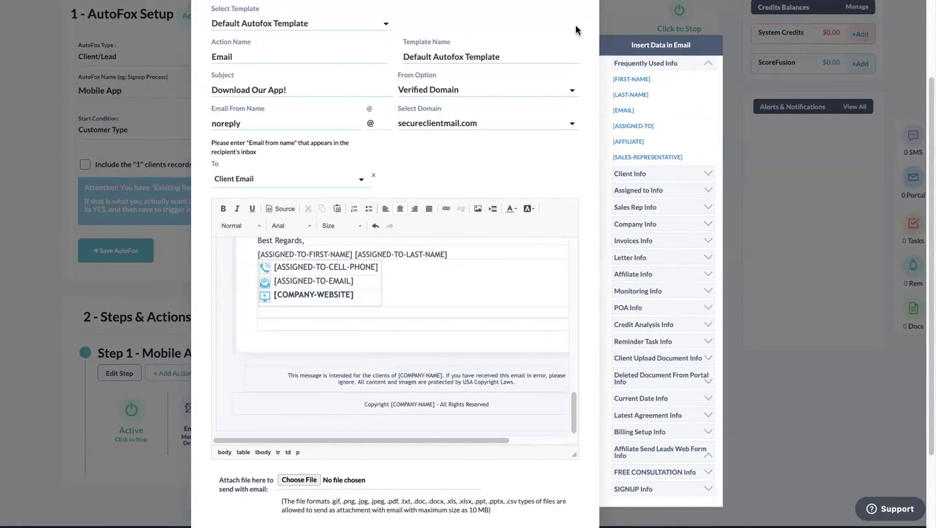
{"action": "scroll", "coordinate": [575, 24], "scroll_direction": "up", "scroll_amount": 1}
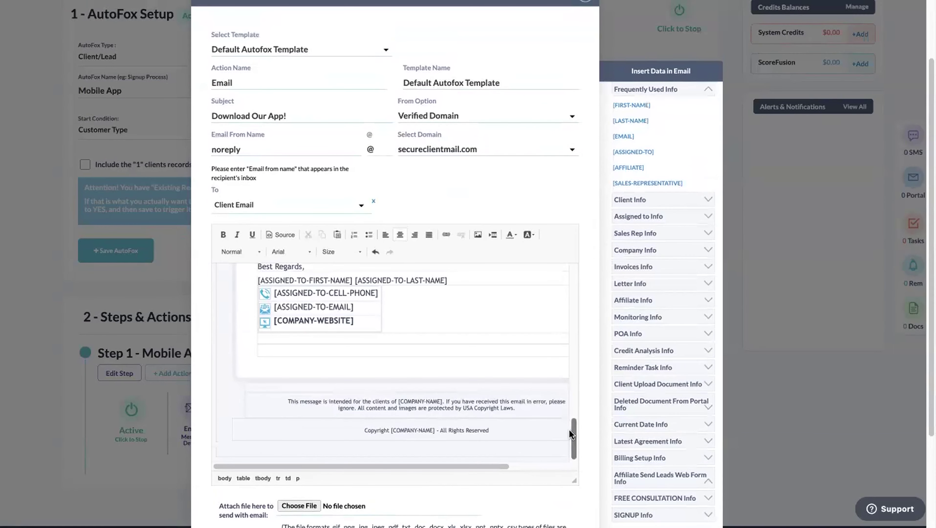
{"action": "left_click_drag", "start_coordinate": [574, 433], "coordinate": [577, 292]}
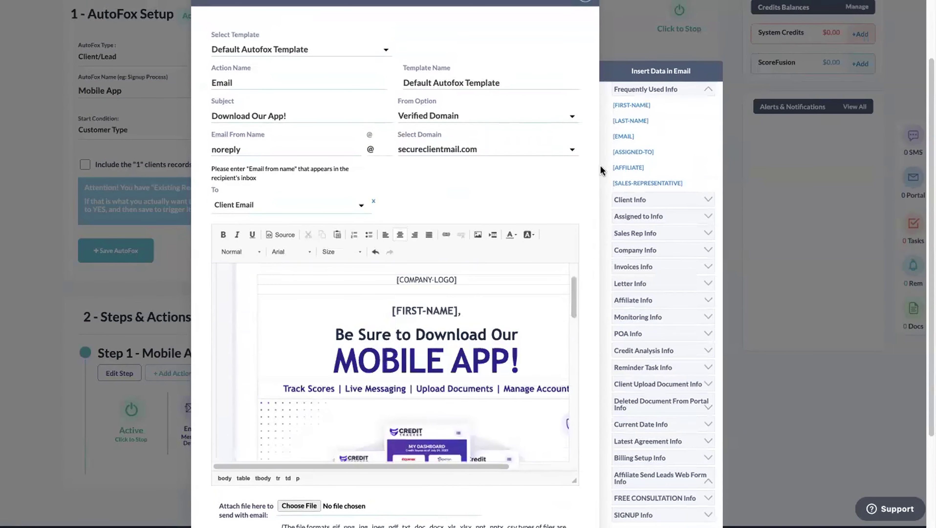
{"action": "scroll", "coordinate": [573, 66], "scroll_direction": "up", "scroll_amount": 1}
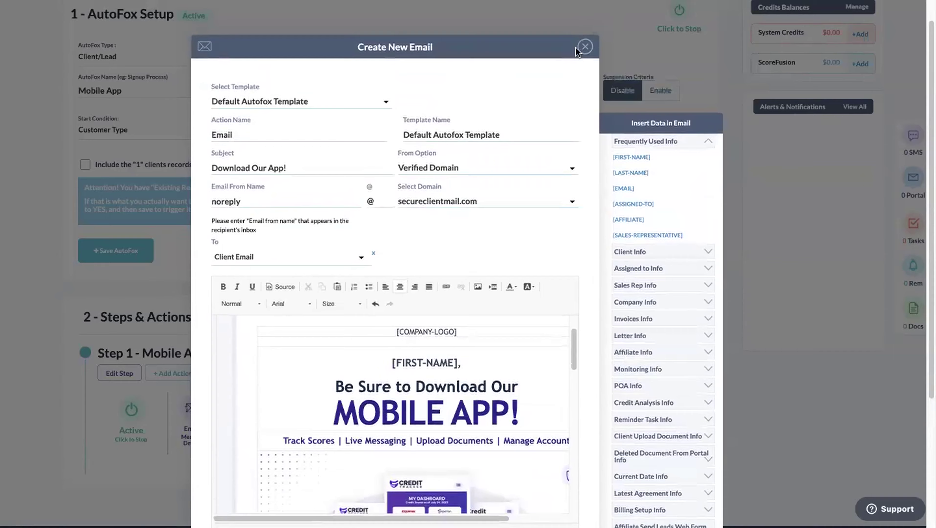
{"action": "left_click", "coordinate": [586, 42]}
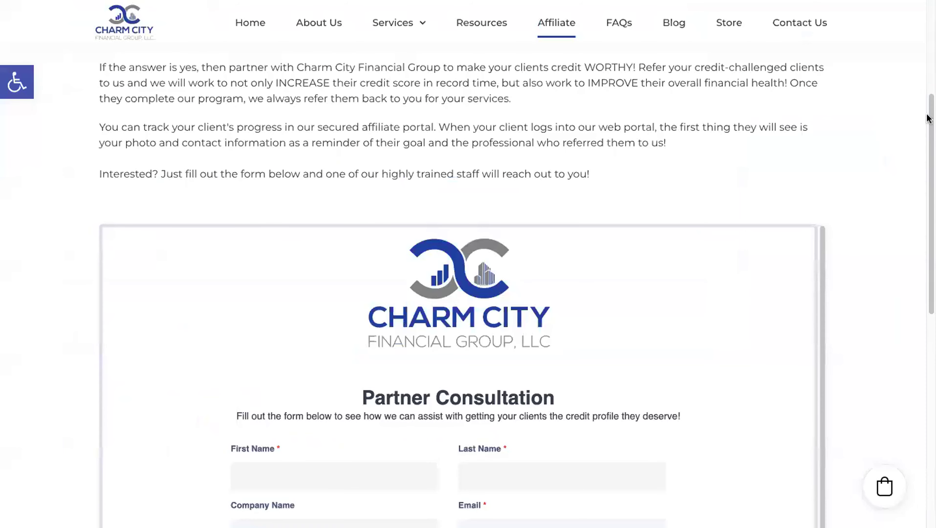
Step: Switch to the Charm City Financial Group website and examine the Our Affiliates page from the partner form up to the header
{"action": "scroll", "coordinate": [569, 36], "scroll_direction": "up", "scroll_amount": 5}
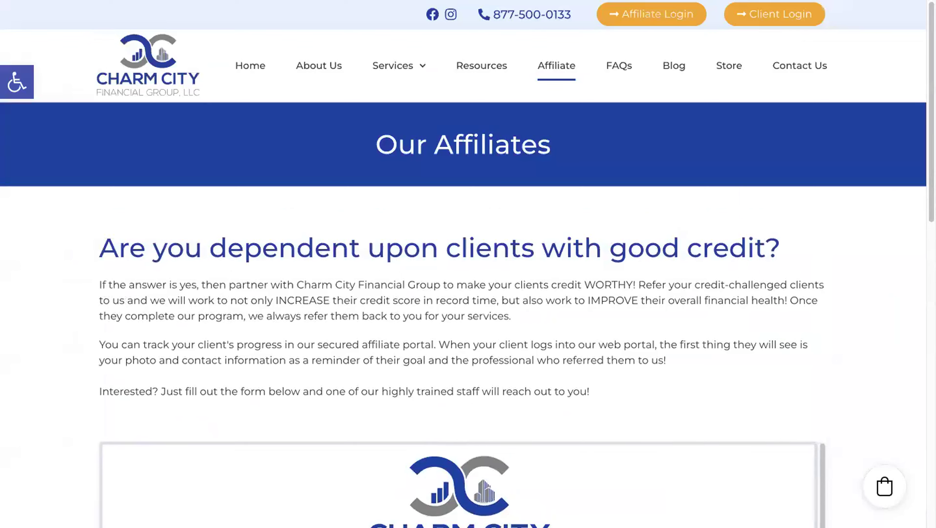
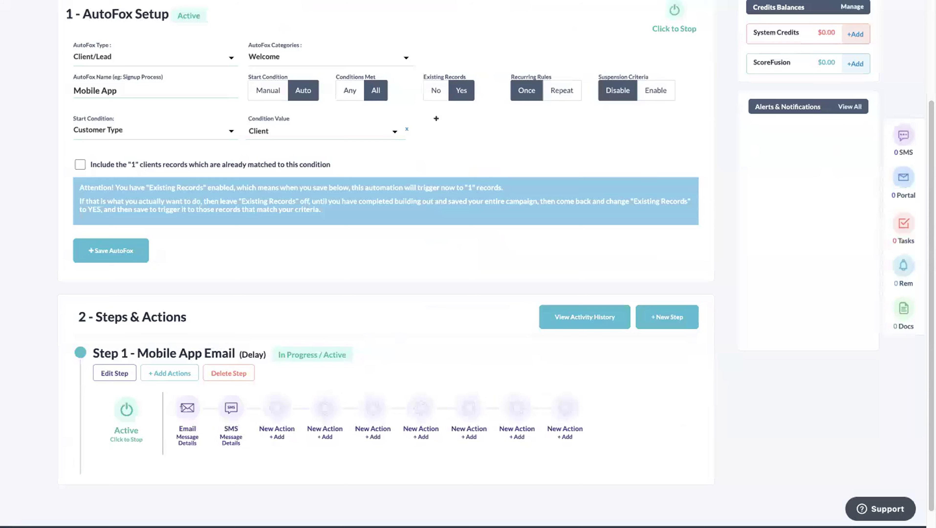
Step: Switch to the DisputeFox mobile app web page and examine its app feature screens, sending instructions and sample download buttons
{"action": "left_click_drag", "start_coordinate": [928, 202], "coordinate": [928, 123]}
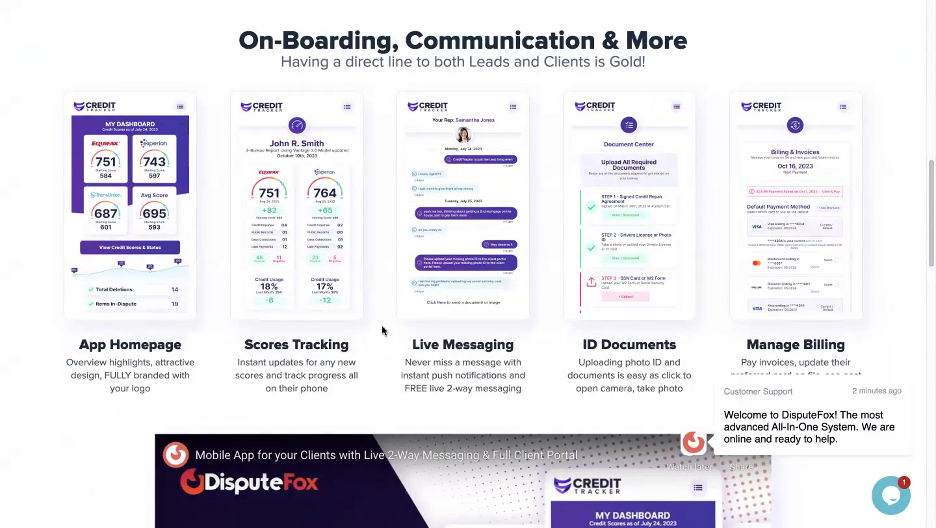
{"action": "scroll", "coordinate": [928, 188], "scroll_direction": "down", "scroll_amount": 1}
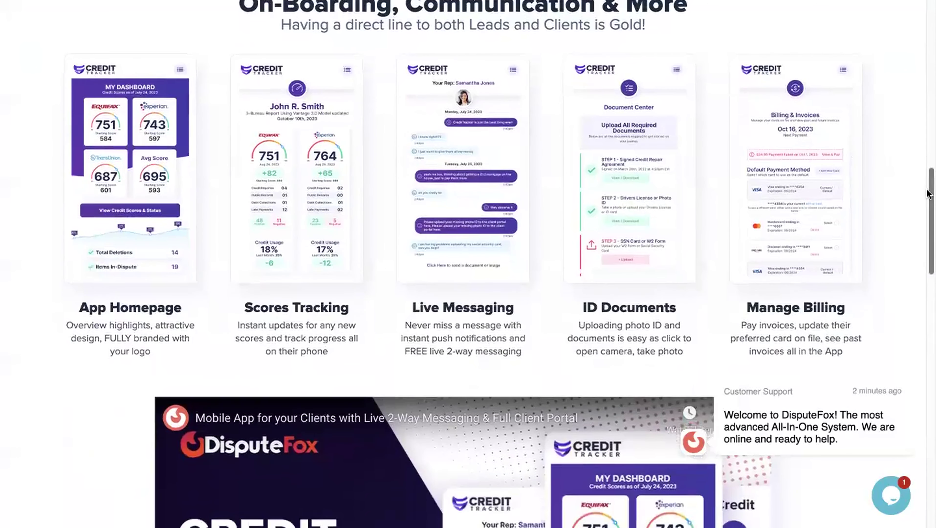
{"action": "left_click_drag", "start_coordinate": [928, 187], "coordinate": [909, 175]}
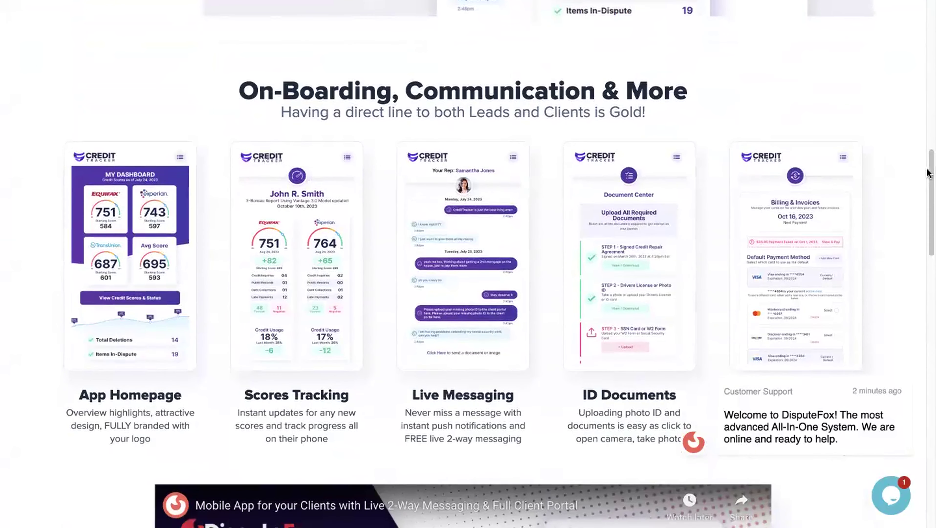
{"action": "left_click_drag", "start_coordinate": [928, 176], "coordinate": [916, 377]}
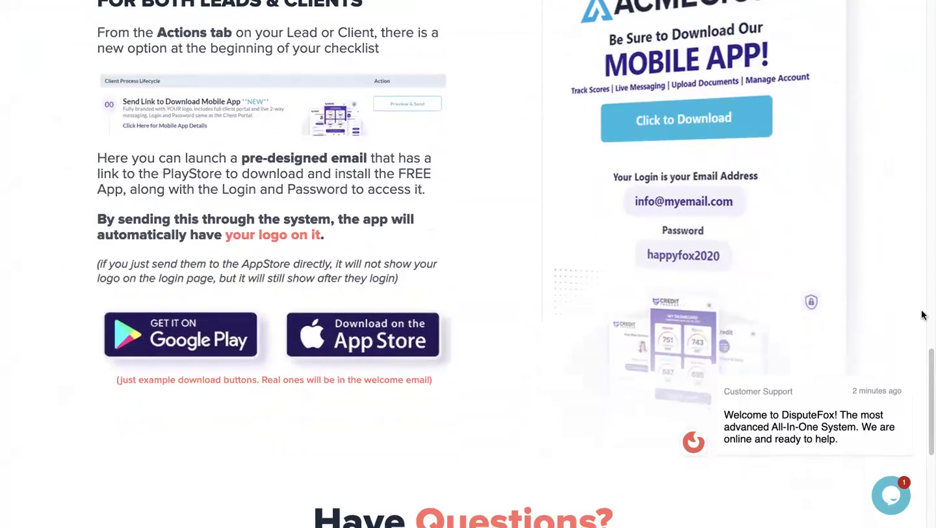
{"action": "left_click_drag", "start_coordinate": [928, 384], "coordinate": [927, 15]}
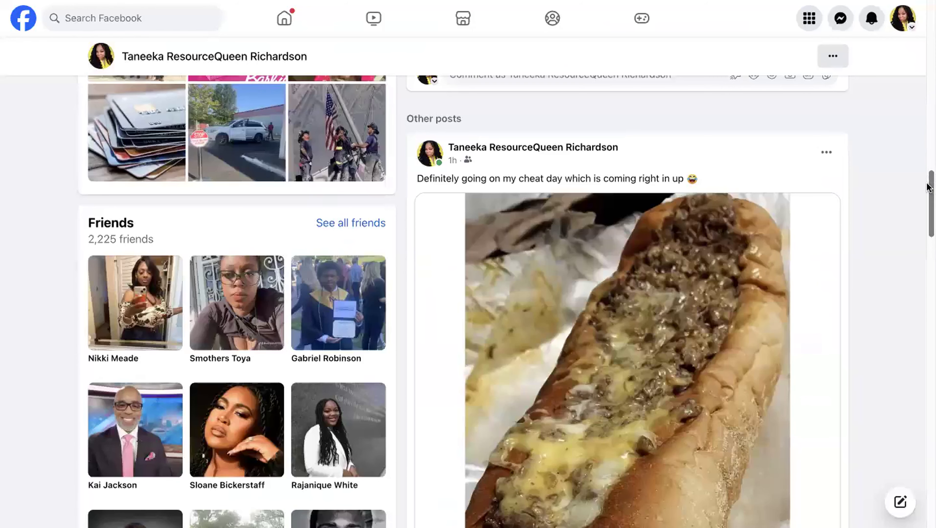
Step: Switch to the Facebook profile and open the Linktree link in its Intro section
{"action": "left_click_drag", "start_coordinate": [929, 184], "coordinate": [928, 93]}
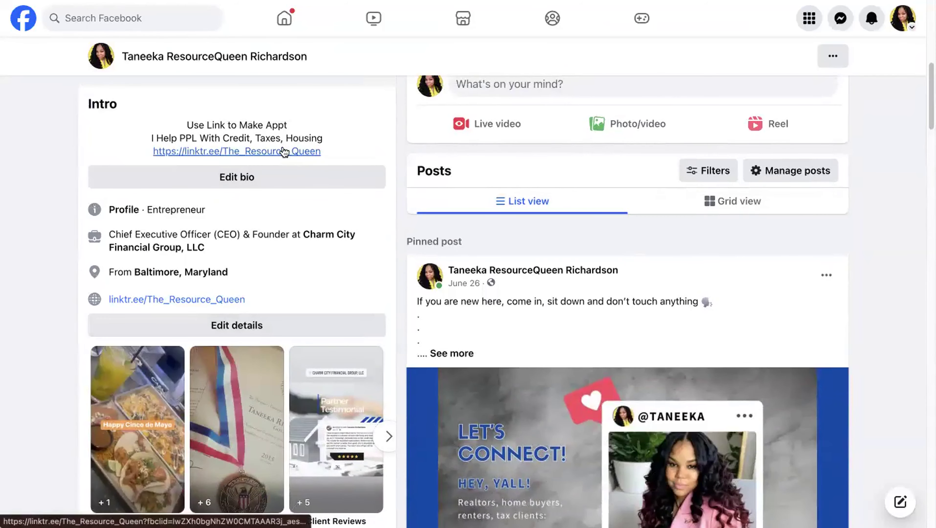
{"action": "left_click", "coordinate": [284, 152]}
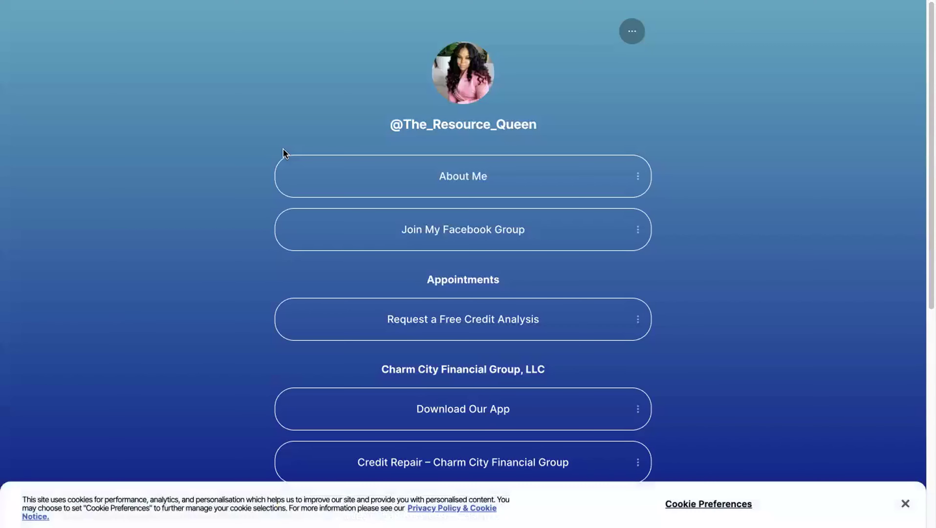
Step: Open the Download Our App link on the Linktree page and examine the header and hero section of the app landing page
{"action": "left_click_drag", "start_coordinate": [928, 146], "coordinate": [928, 198]}
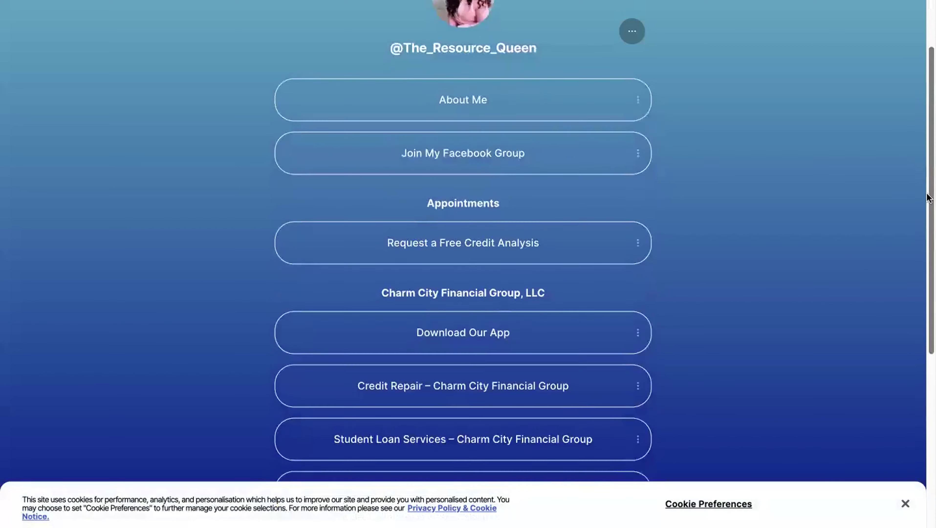
{"action": "left_click", "coordinate": [494, 346]}
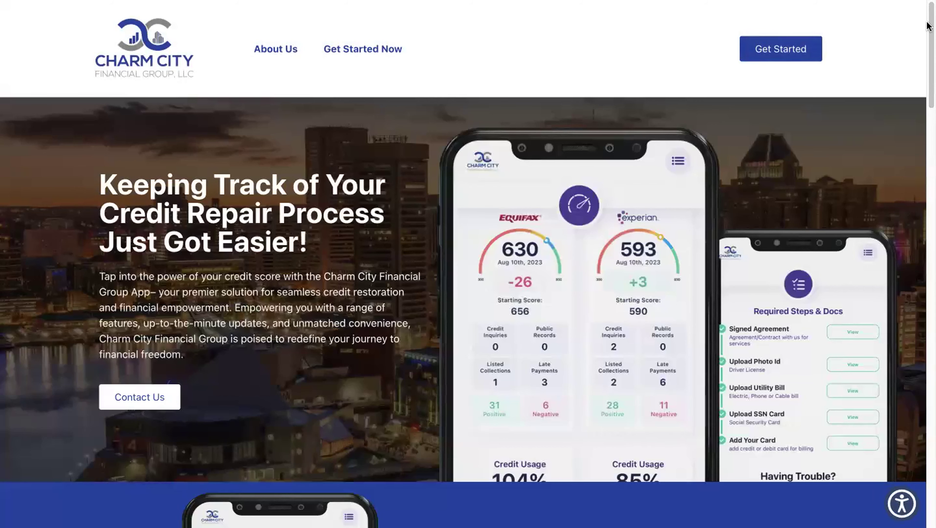
{"action": "mouse_move", "coordinate": [927, 31]}
{"action": "left_mouse_down"}
{"action": "mouse_move", "coordinate": [927, 41]}
{"action": "mouse_move", "coordinate": [927, 30]}
{"action": "left_mouse_up"}
{"action": "scroll", "coordinate": [904, 73], "scroll_direction": "down", "scroll_amount": 10}
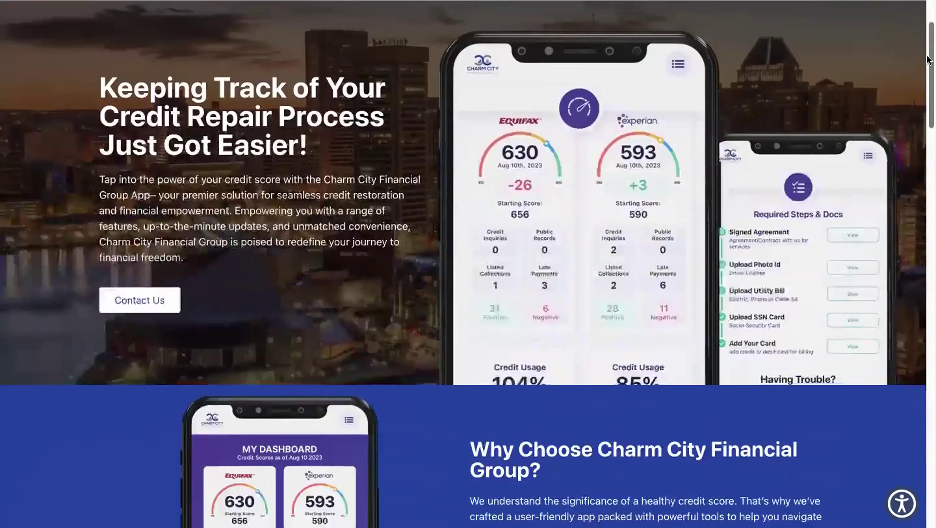
{"action": "scroll", "coordinate": [905, 73], "scroll_direction": "up", "scroll_amount": 8}
{"action": "scroll", "coordinate": [901, 39], "scroll_direction": "up", "scroll_amount": 1}
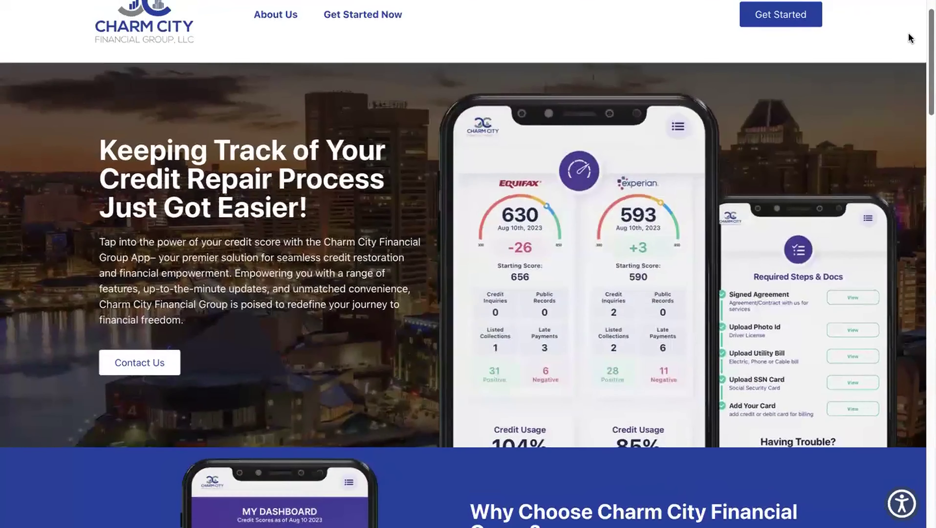
{"action": "scroll", "coordinate": [906, 37], "scroll_direction": "down", "scroll_amount": 2}
{"action": "scroll", "coordinate": [906, 37], "scroll_direction": "up", "scroll_amount": 2}
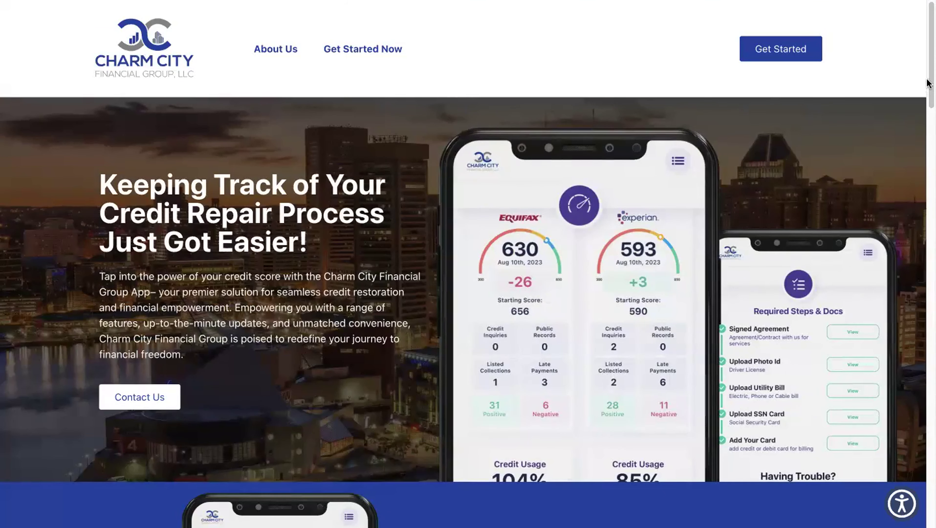
Step: Examine the app landing page from the Why Choose section to the Get Updates form and back up to the hero section
{"action": "left_click_drag", "start_coordinate": [928, 83], "coordinate": [929, 126]}
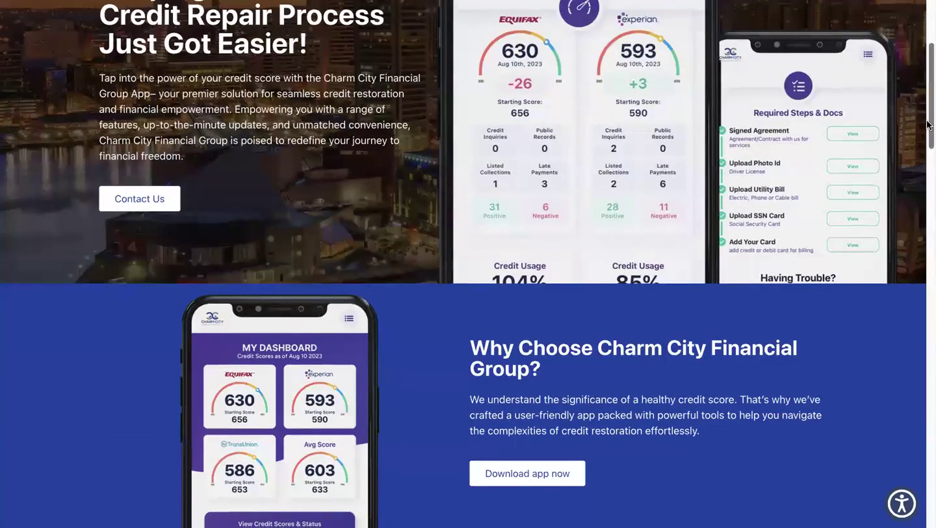
{"action": "left_click_drag", "start_coordinate": [928, 125], "coordinate": [928, 113]}
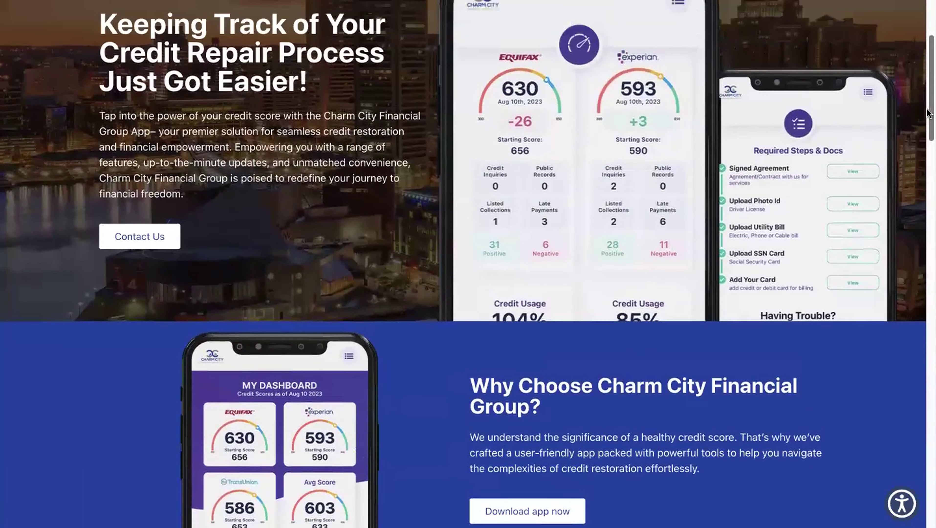
{"action": "scroll", "coordinate": [919, 243], "scroll_direction": "down", "scroll_amount": 15}
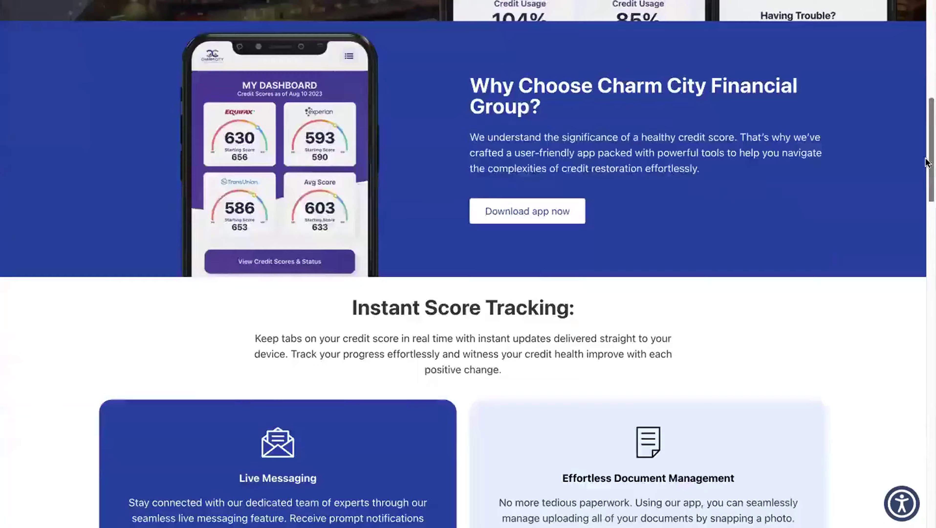
{"action": "scroll", "coordinate": [919, 245], "scroll_direction": "down", "scroll_amount": 20}
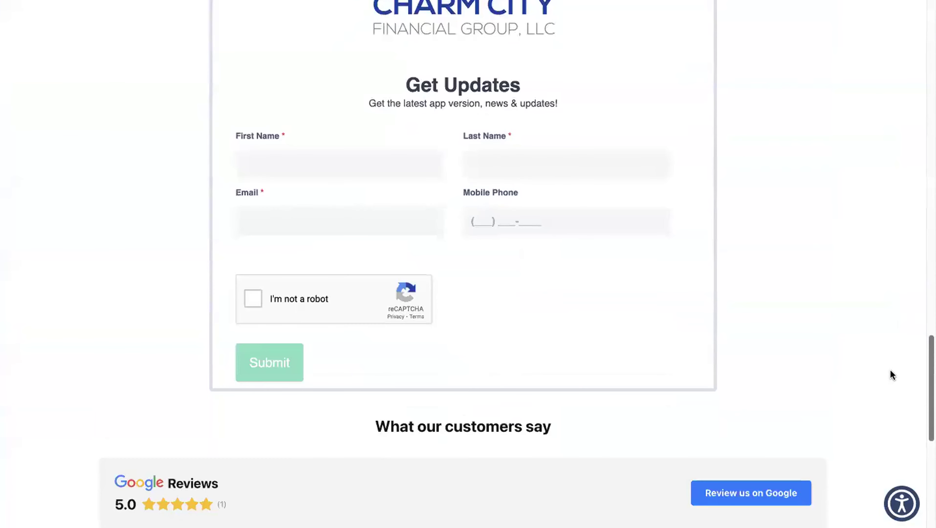
{"action": "scroll", "coordinate": [890, 369], "scroll_direction": "up", "scroll_amount": 1}
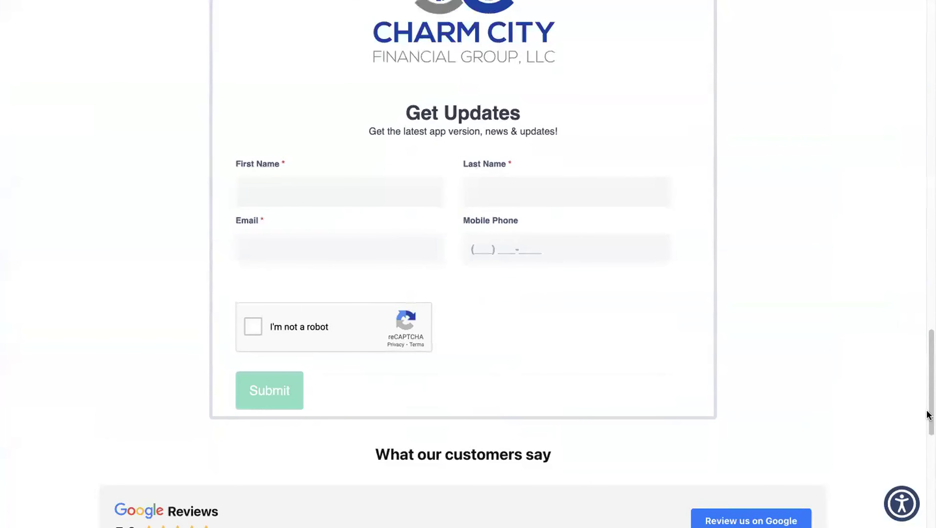
{"action": "left_click_drag", "start_coordinate": [927, 416], "coordinate": [928, 402]}
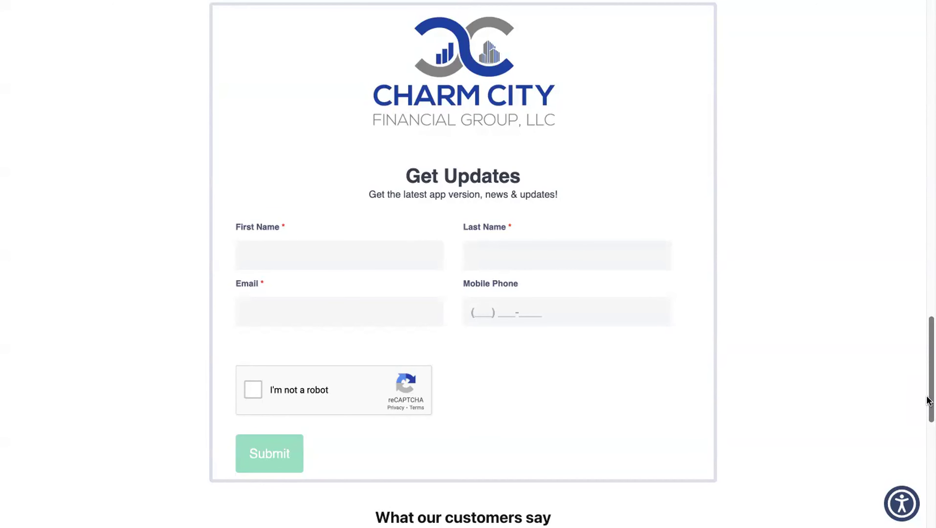
{"action": "left_click_drag", "start_coordinate": [926, 401], "coordinate": [927, 381]}
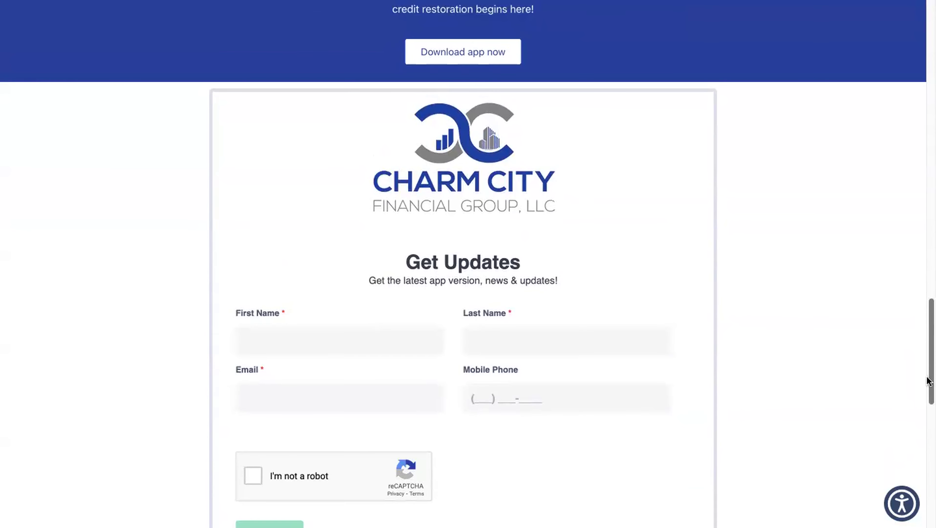
{"action": "left_click_drag", "start_coordinate": [928, 381], "coordinate": [927, 25]}
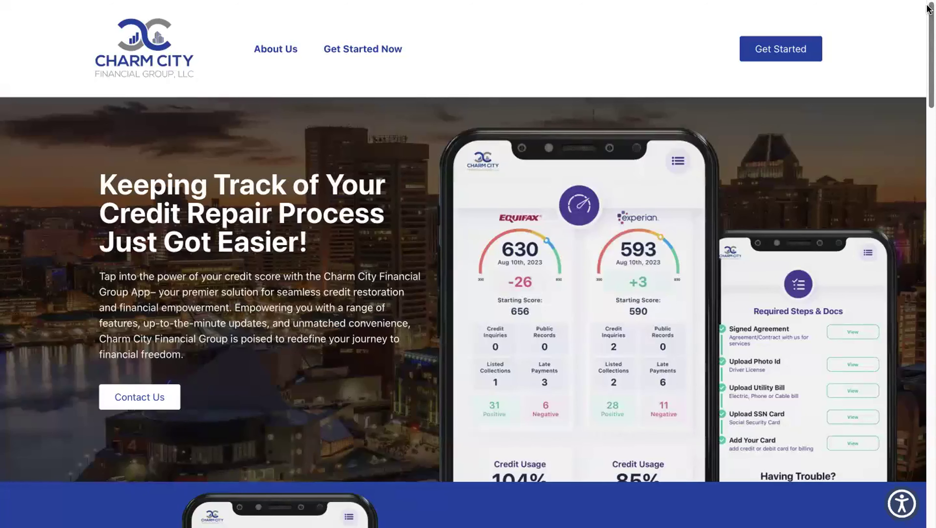
{"action": "left_click_drag", "start_coordinate": [928, 35], "coordinate": [926, 55]}
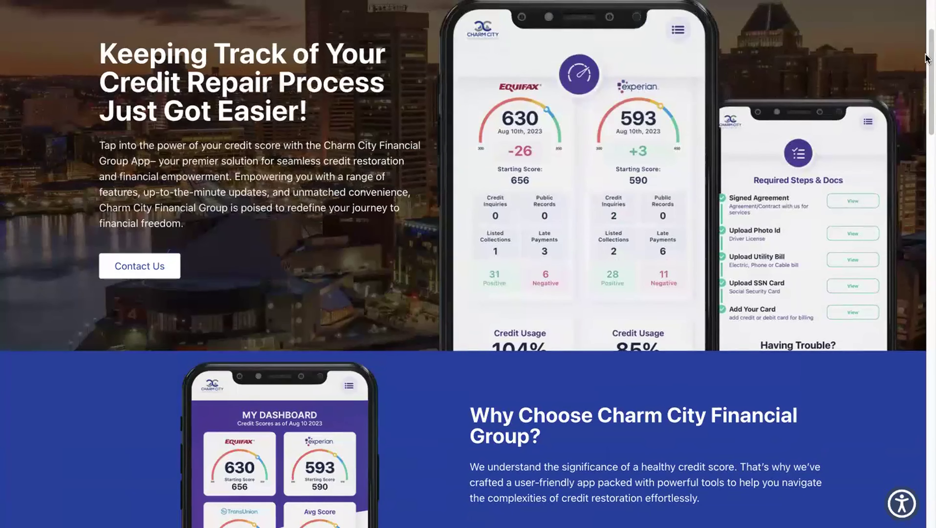
{"action": "left_click_drag", "start_coordinate": [925, 57], "coordinate": [918, 2]}
Step: Switch to DisputeFox and open the Affiliate Welcome & Instructions Email campaign from the AutoFox campaign list for editing
{"action": "left_click", "coordinate": [516, 1]}
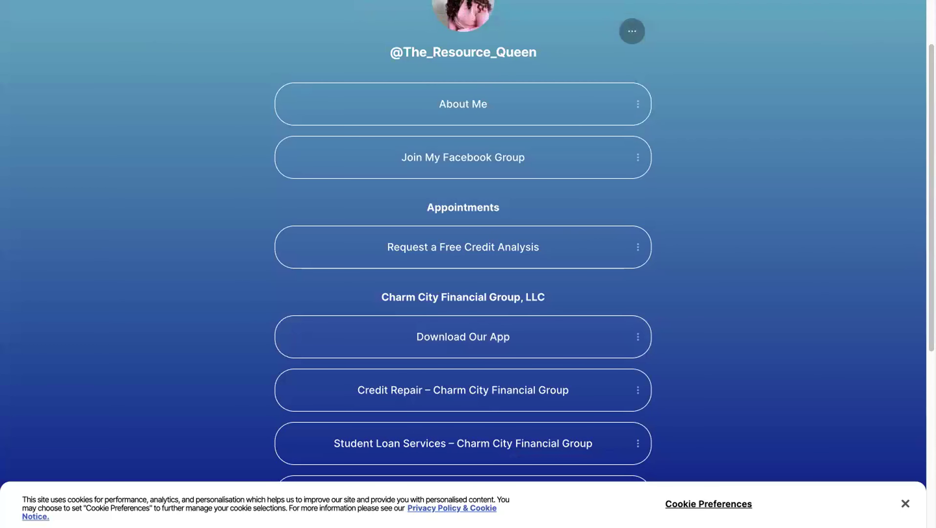
{"action": "left_click", "coordinate": [687, 1]}
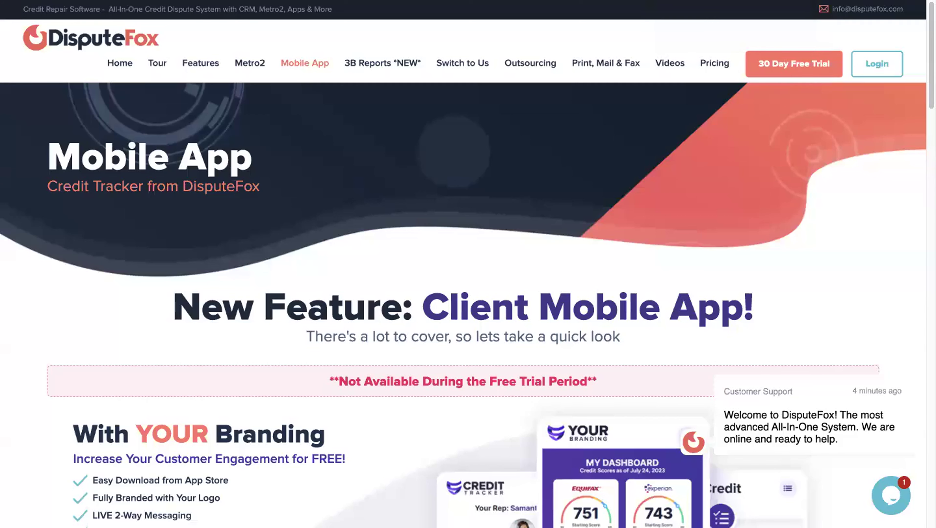
{"action": "left_click", "coordinate": [467, 2]}
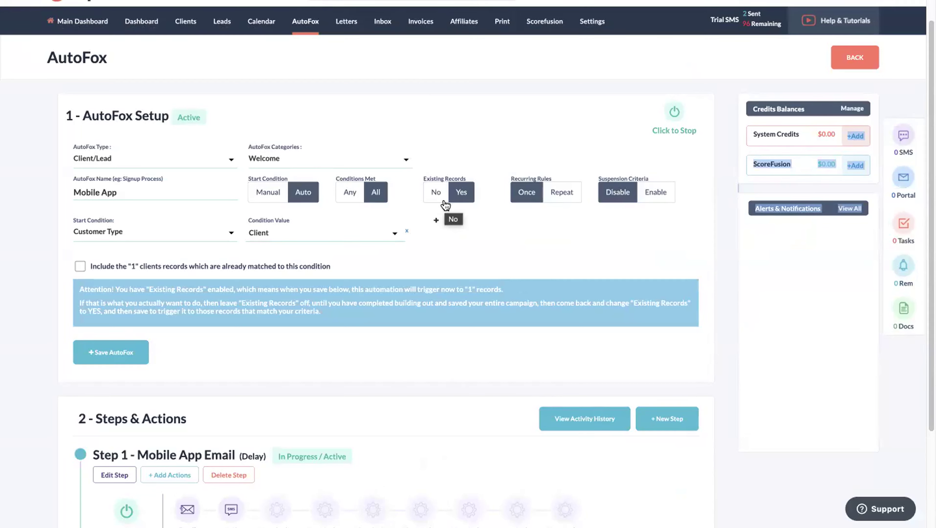
{"action": "scroll", "coordinate": [220, 31], "scroll_direction": "up", "scroll_amount": 1}
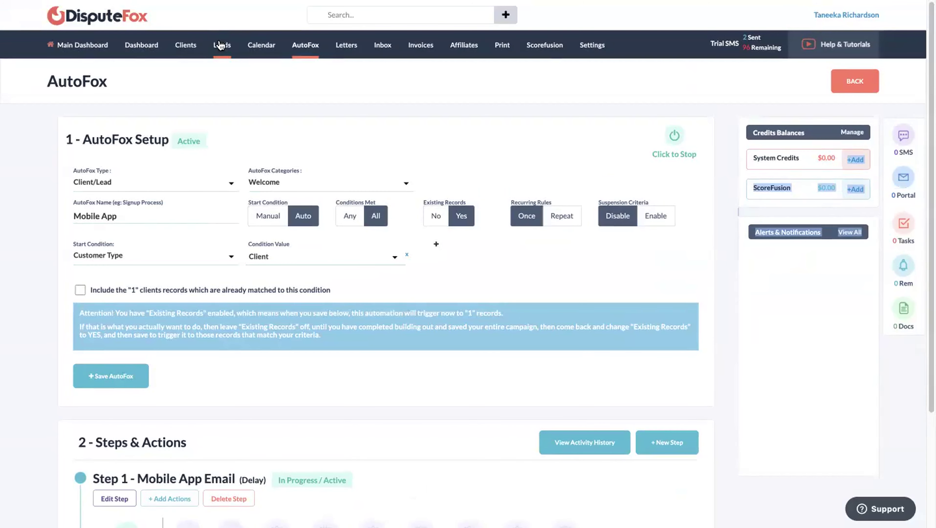
{"action": "left_click", "coordinate": [302, 46]}
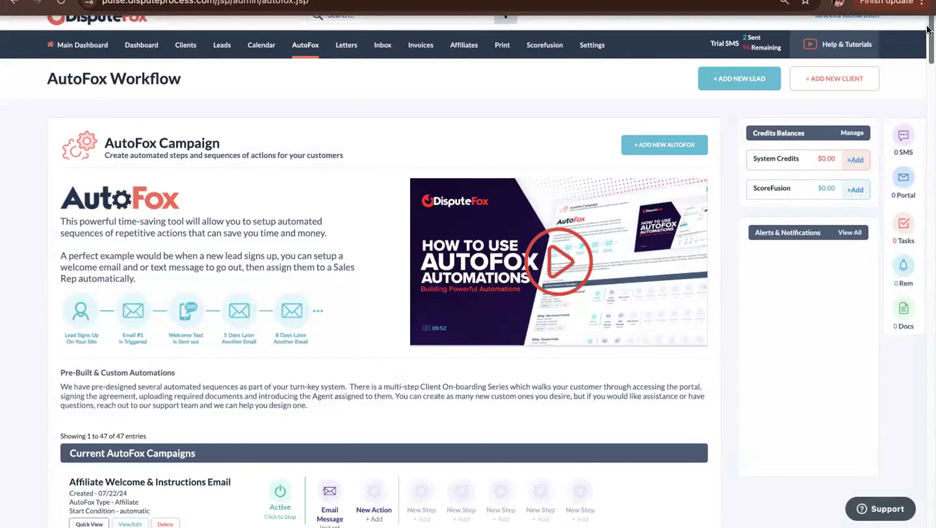
{"action": "left_click_drag", "start_coordinate": [928, 37], "coordinate": [927, 72]}
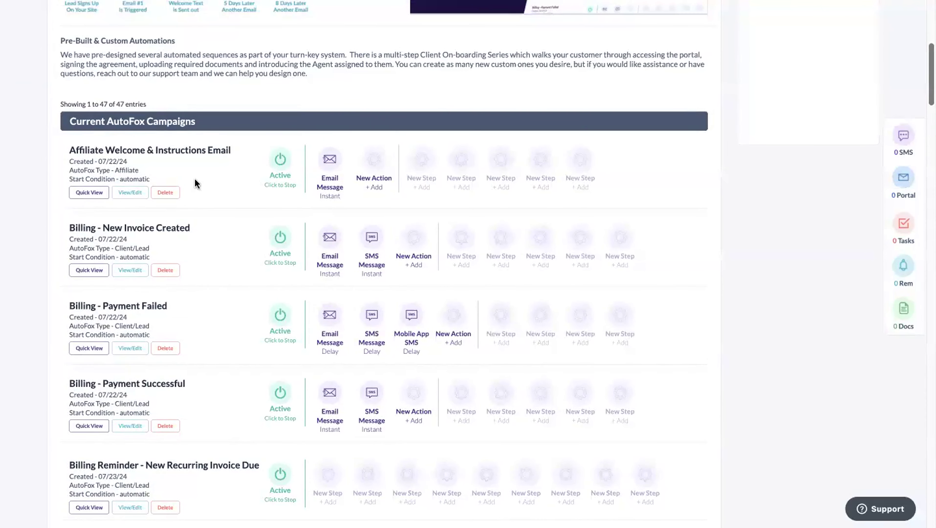
{"action": "left_click", "coordinate": [132, 189]}
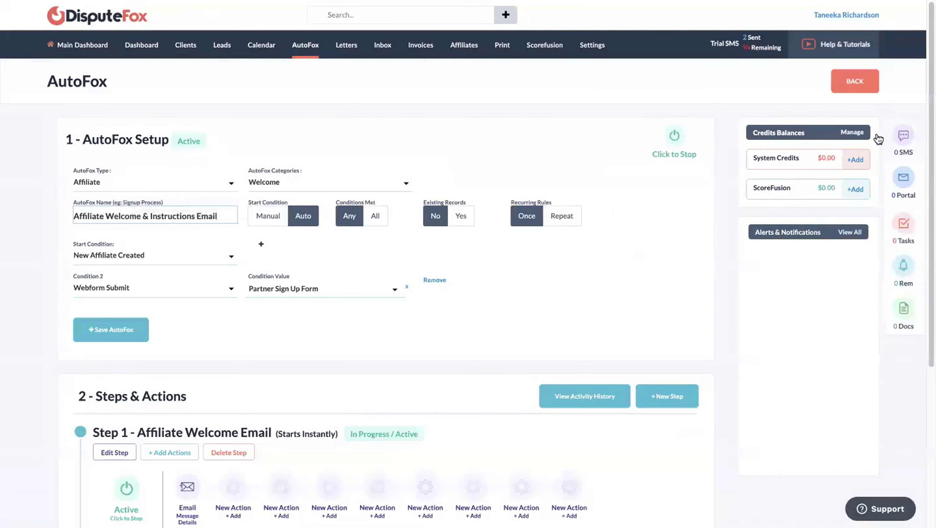
Step: Examine the Affiliate Welcome & Login email in Step 1, including its settings and message body, and close it
{"action": "left_click_drag", "start_coordinate": [928, 110], "coordinate": [929, 182]}
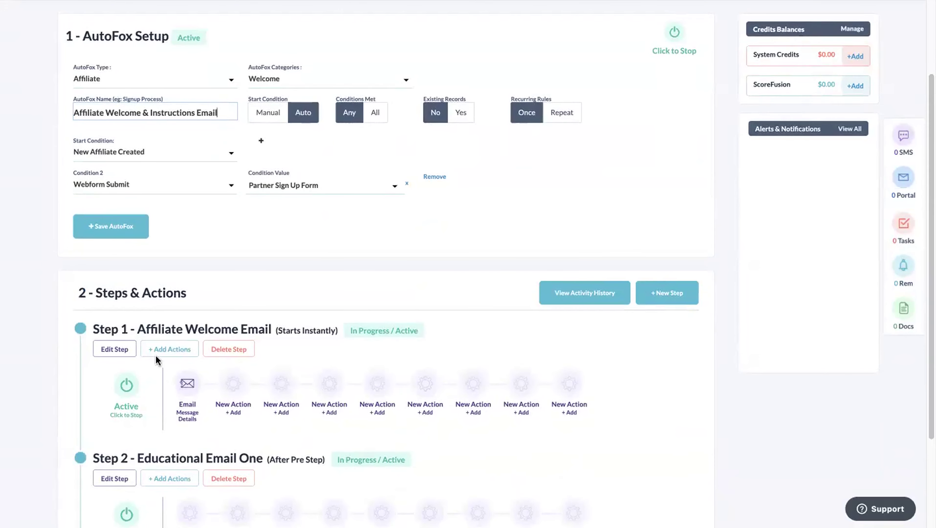
{"action": "left_click", "coordinate": [187, 382]}
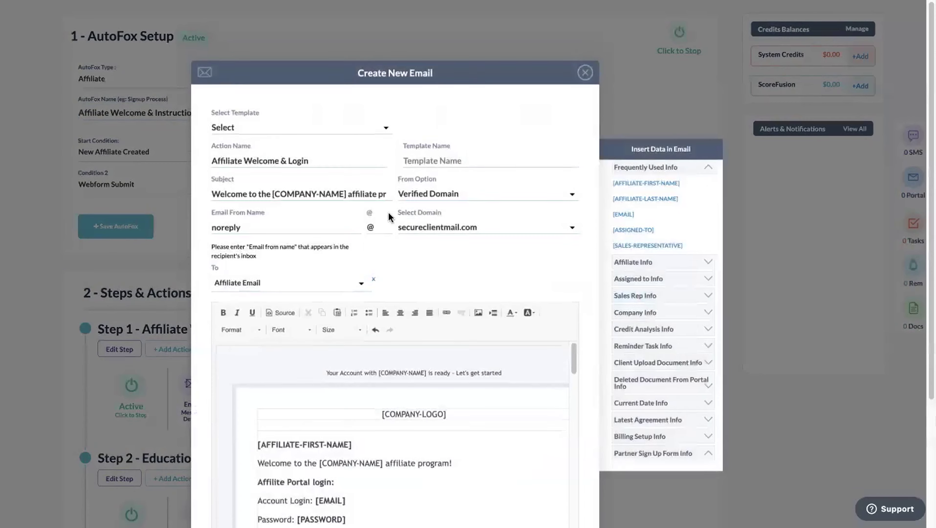
{"action": "left_click", "coordinate": [585, 72]}
{"action": "left_click_drag", "start_coordinate": [929, 132], "coordinate": [928, 211]}
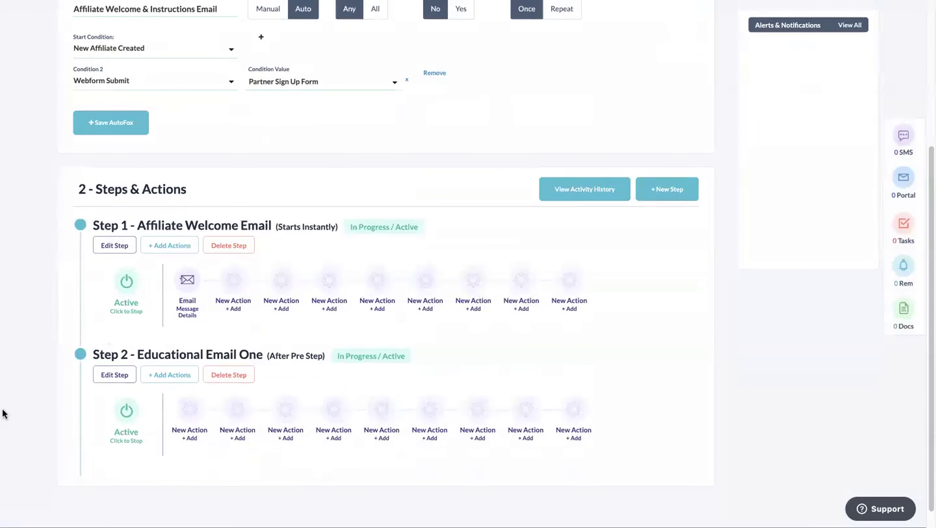
{"action": "left_click", "coordinate": [173, 279]}
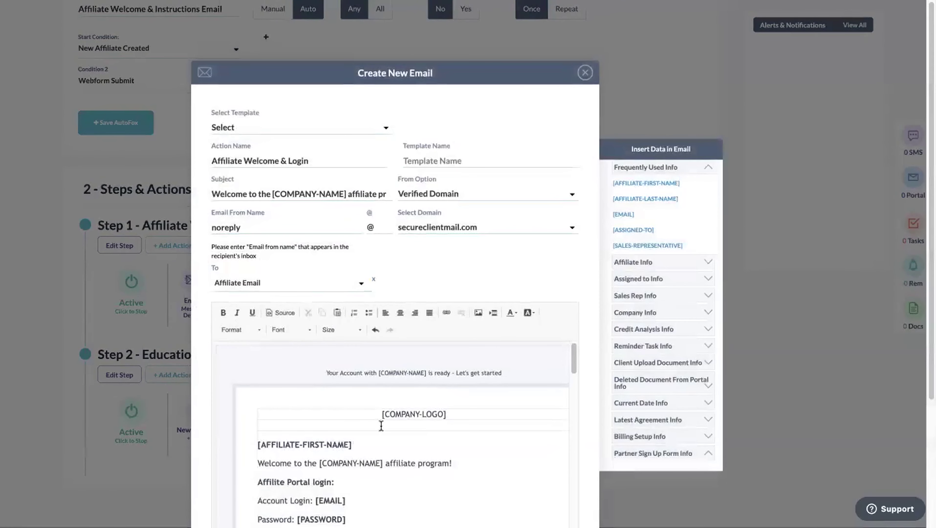
{"action": "scroll", "coordinate": [588, 345], "scroll_direction": "down", "scroll_amount": 3}
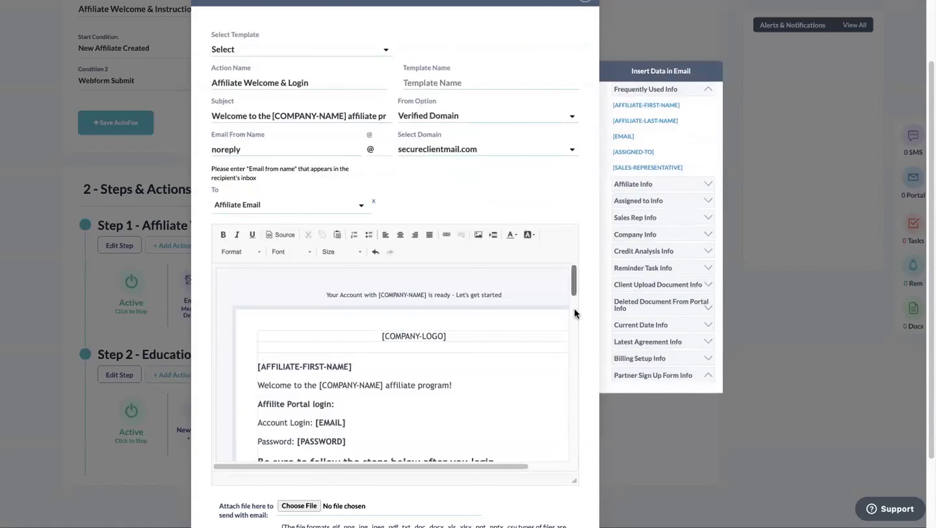
{"action": "left_click_drag", "start_coordinate": [573, 283], "coordinate": [615, 221]}
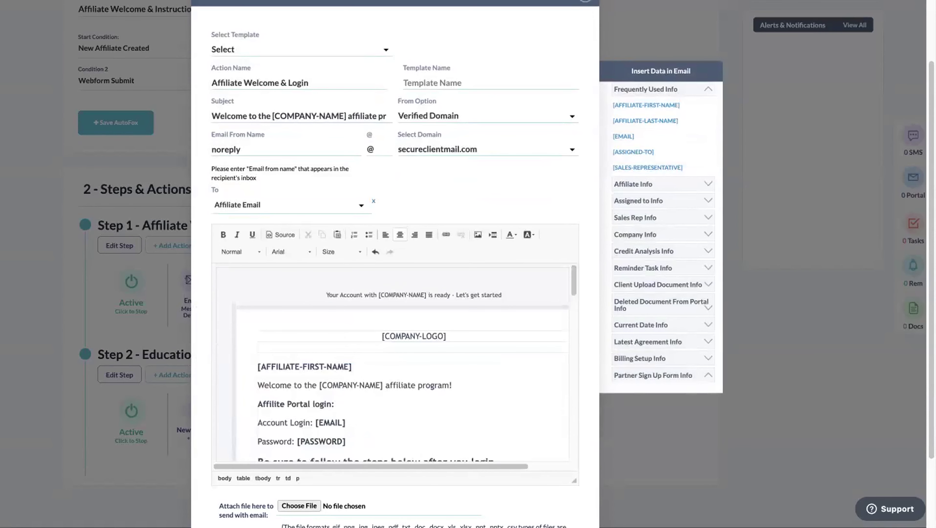
{"action": "left_click", "coordinate": [586, 5]}
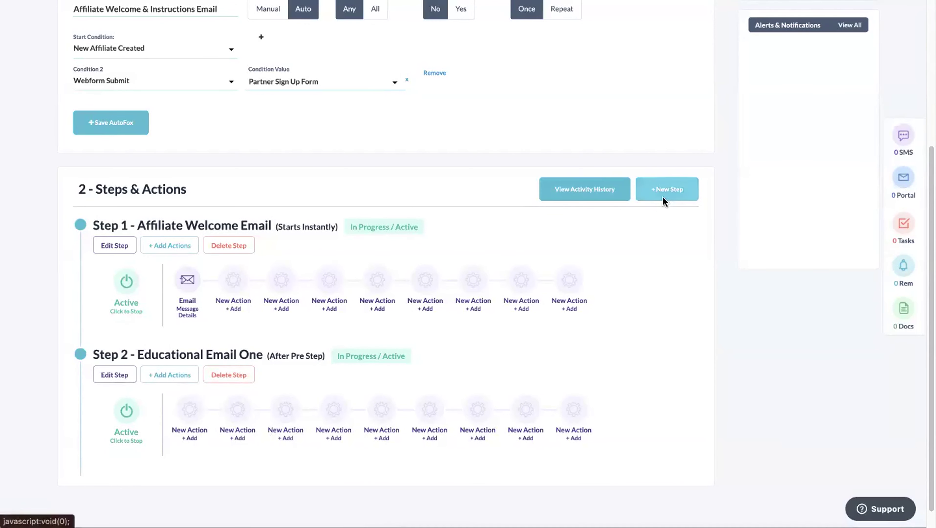
Step: Start a new campaign step named "Education Email Two" and set it to start After Previous Step
{"action": "left_click", "coordinate": [667, 190]}
{"action": "left_click", "coordinate": [337, 94]}
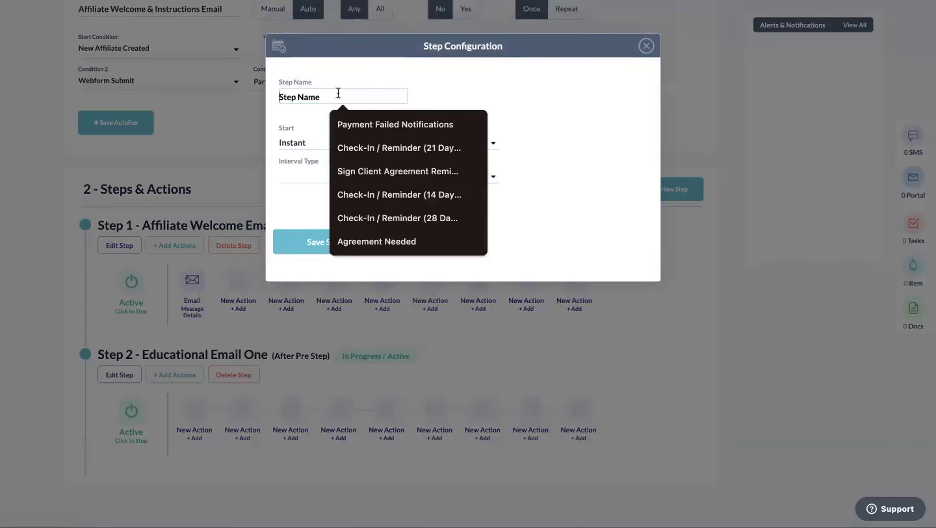
{"action": "type", "text": "Educatio"}
{"action": "type", "text": "n"}
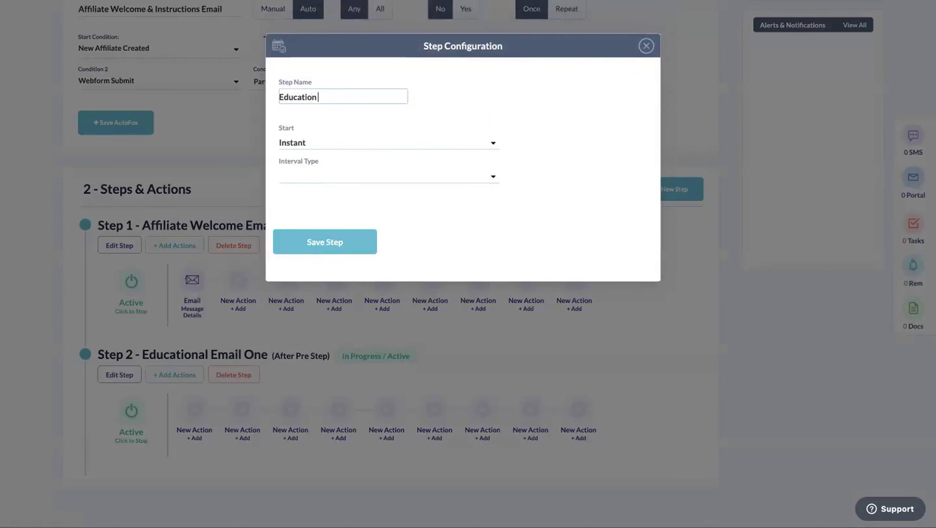
{"action": "type", "text": " Email Two"}
{"action": "left_click", "coordinate": [343, 149]}
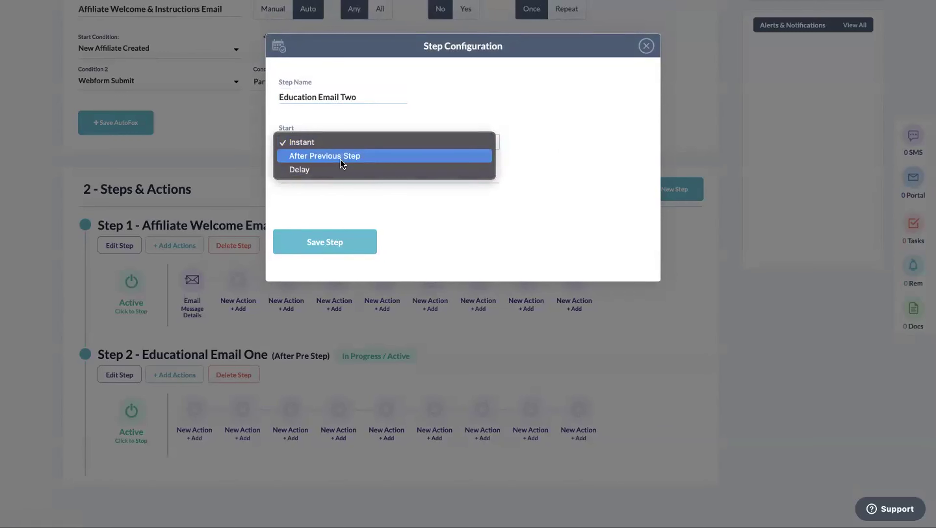
{"action": "left_click", "coordinate": [340, 157]}
Step: Set the new step's interval to 4 days, save the step and dismiss the confirmation
{"action": "left_click", "coordinate": [339, 180]}
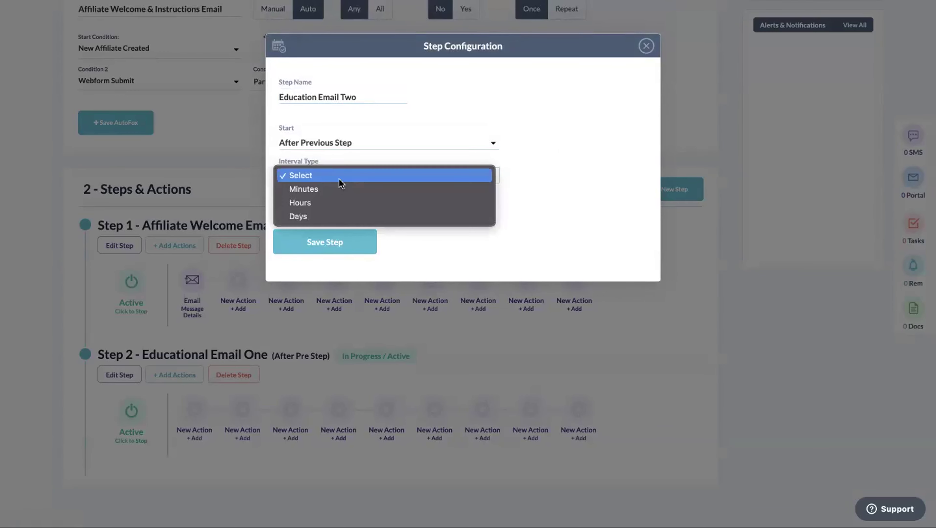
{"action": "left_click", "coordinate": [339, 215]}
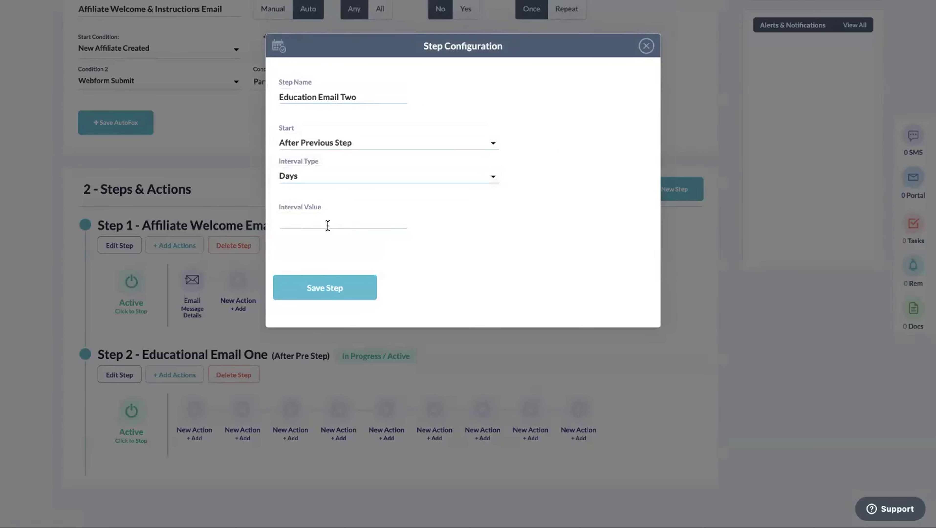
{"action": "left_click", "coordinate": [327, 224]}
{"action": "type", "text": "5"}
{"action": "key", "text": "BackSpace"}
{"action": "type", "text": "4"}
{"action": "left_click", "coordinate": [308, 290]}
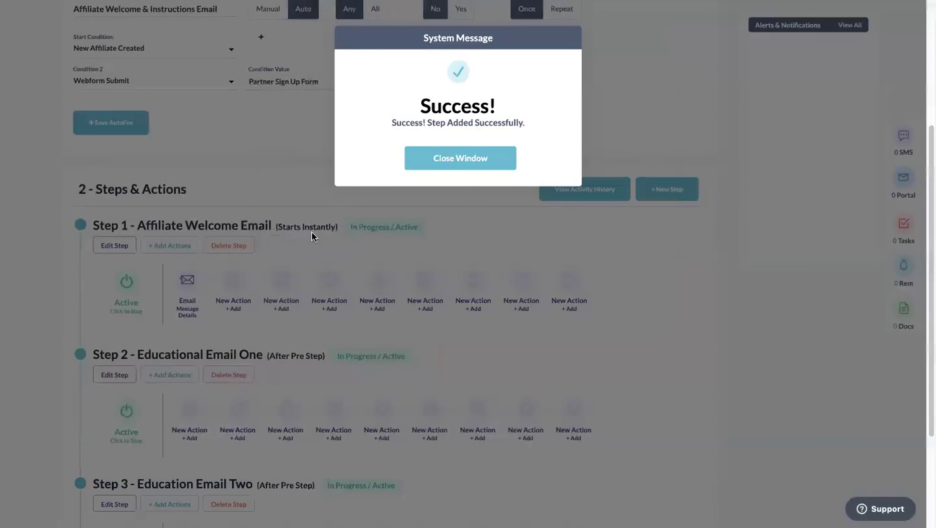
{"action": "left_click", "coordinate": [447, 167]}
{"action": "scroll", "coordinate": [928, 163], "scroll_direction": "down", "scroll_amount": 2}
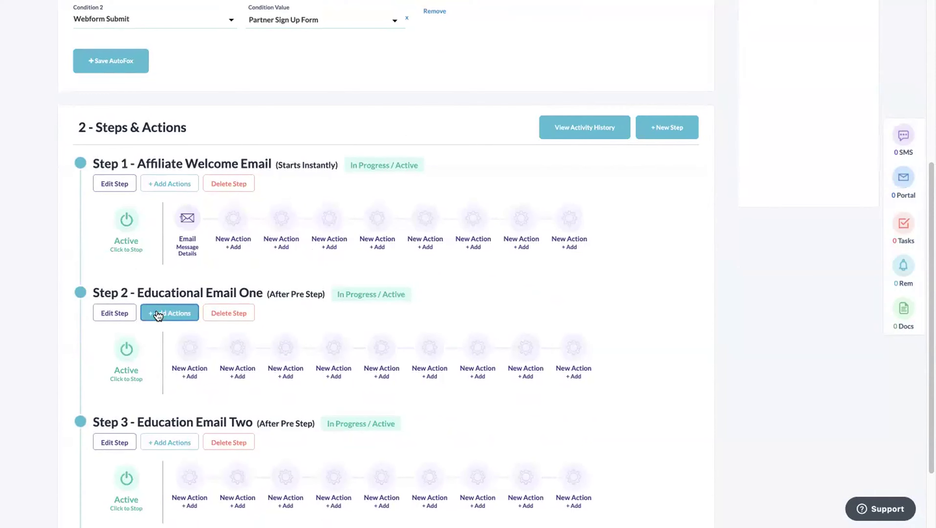
Step: Review the step configuration of Step 1, Affiliate Welcome Email, and Step 2, Educational Email One, closing each without changes
{"action": "left_click", "coordinate": [118, 180]}
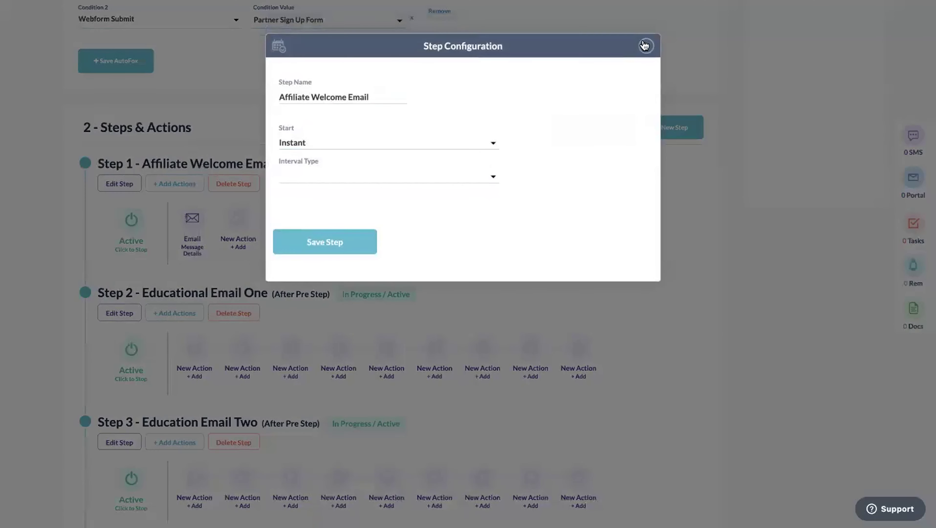
{"action": "left_click", "coordinate": [645, 46]}
{"action": "left_click", "coordinate": [111, 308]}
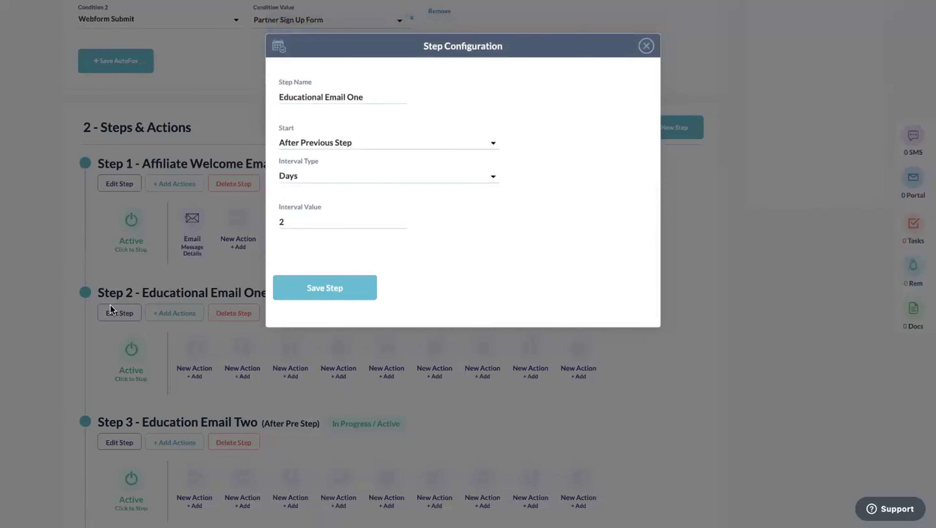
{"action": "left_click", "coordinate": [645, 46]}
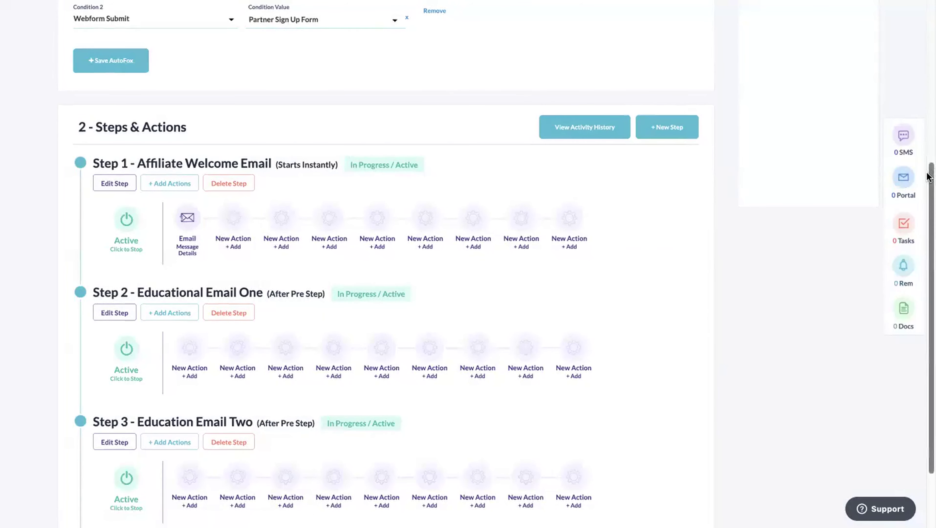
{"action": "left_click_drag", "start_coordinate": [927, 177], "coordinate": [927, 191]}
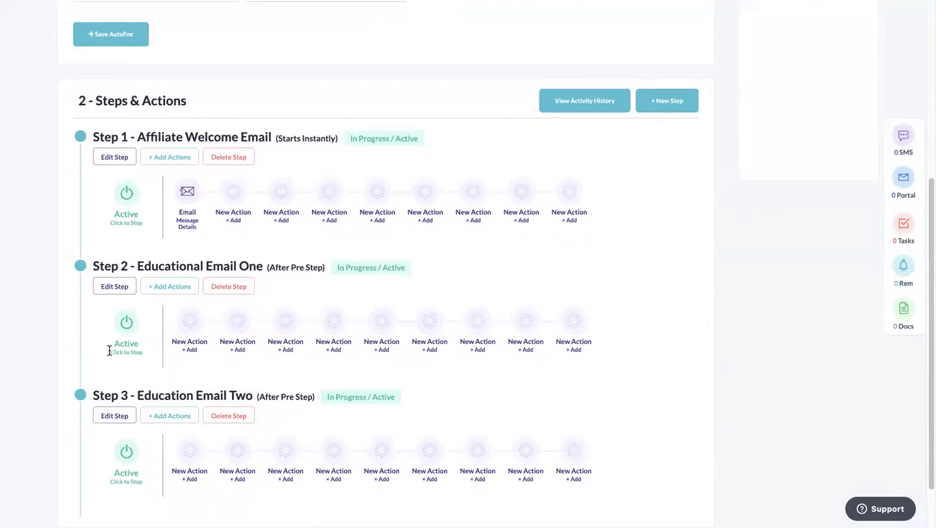
Step: Examine the start, interval type and interval value options of Educational Email One and close its configuration without saving
{"action": "left_click", "coordinate": [115, 288]}
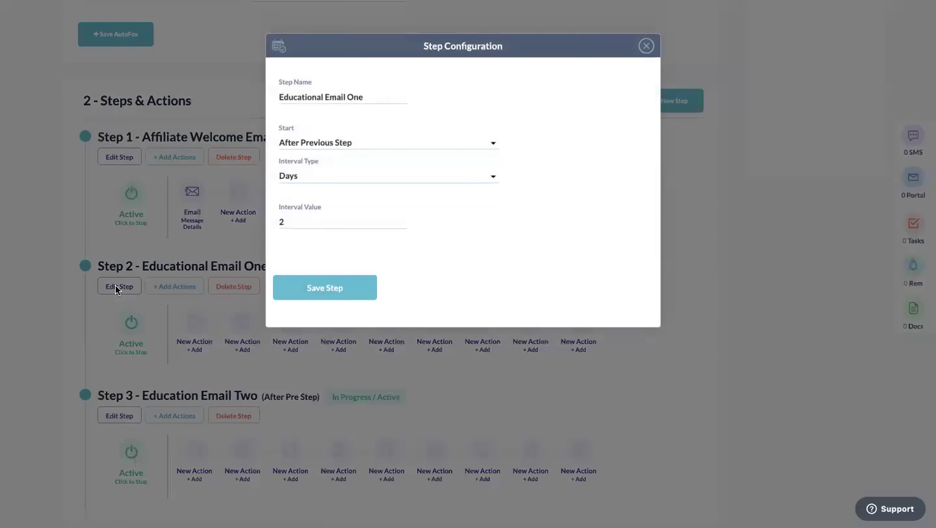
{"action": "left_click", "coordinate": [340, 140]}
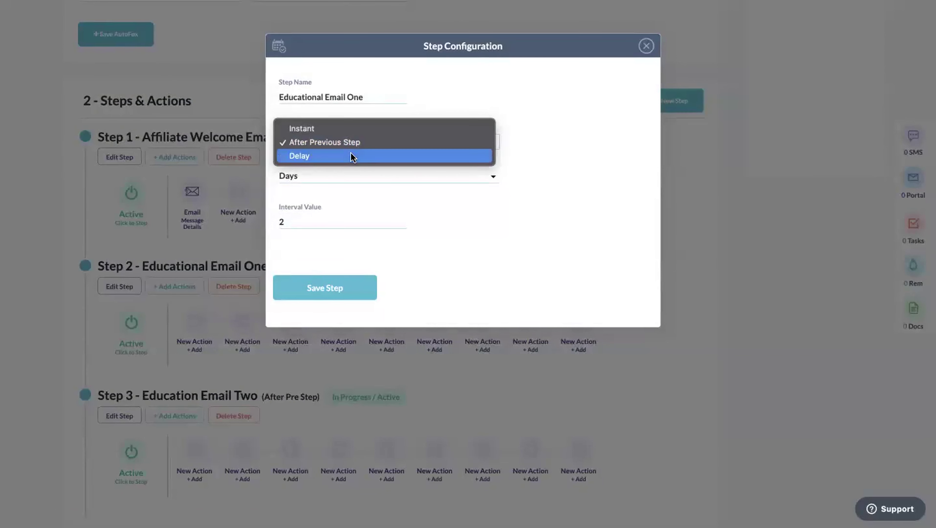
{"action": "left_click", "coordinate": [348, 176]}
{"action": "left_click", "coordinate": [348, 177]}
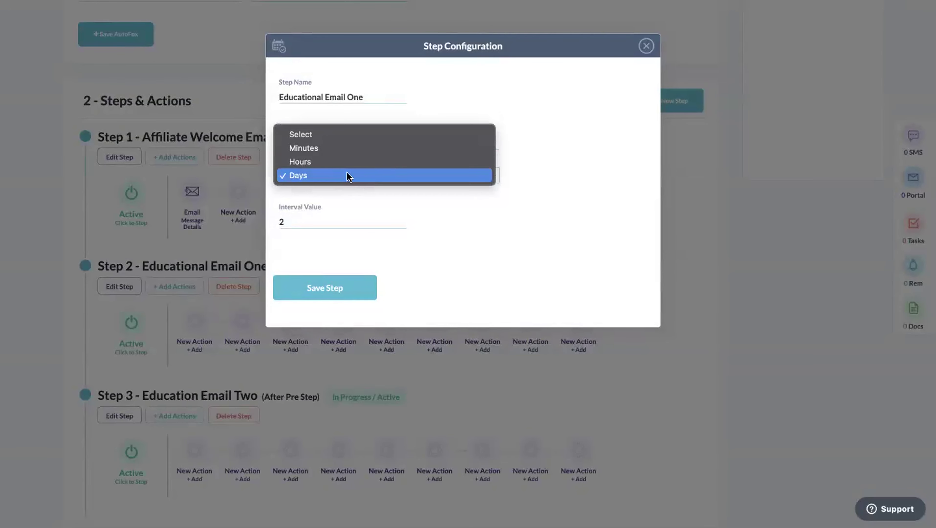
{"action": "left_click", "coordinate": [323, 222]}
{"action": "left_click", "coordinate": [324, 221]}
{"action": "left_click", "coordinate": [646, 45]}
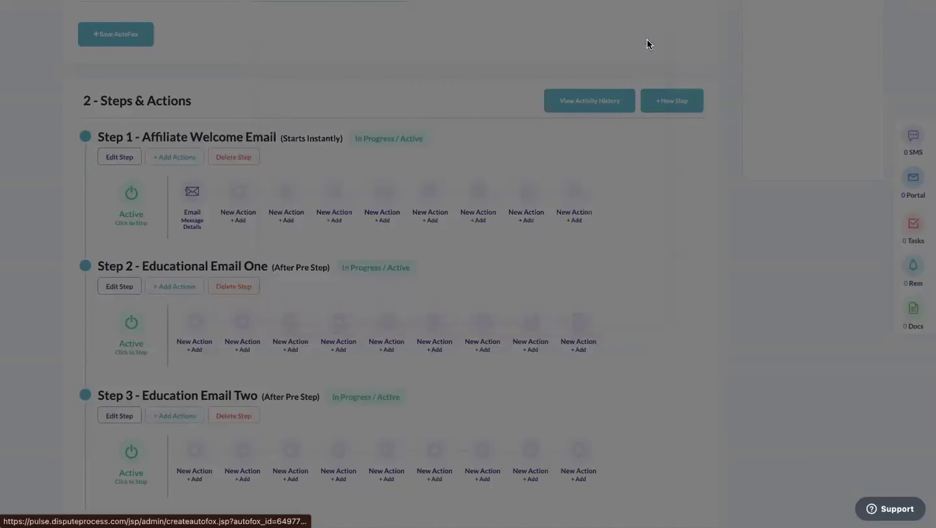
Step: Return to the AutoFox campaign list and look through the current campaigns and their steps
{"action": "left_click_drag", "start_coordinate": [928, 197], "coordinate": [927, 24]}
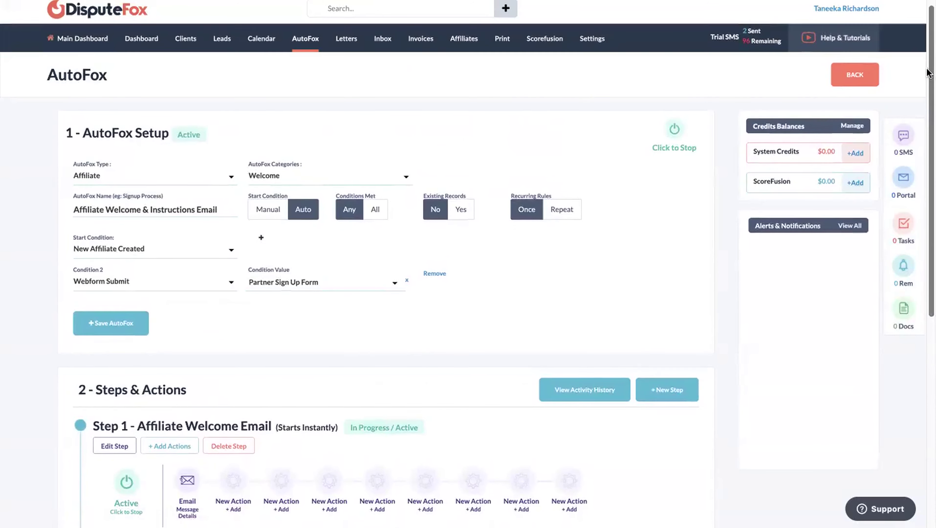
{"action": "left_click_drag", "start_coordinate": [927, 63], "coordinate": [928, 57]}
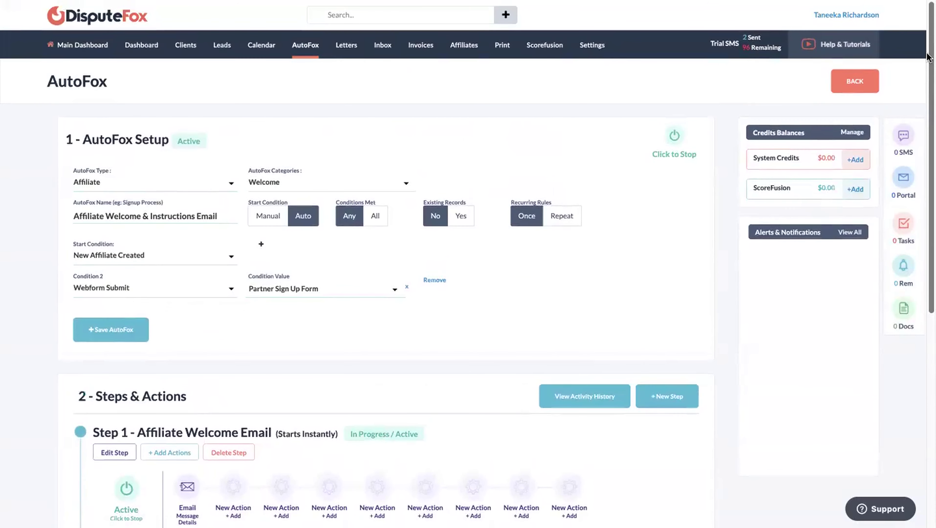
{"action": "left_click", "coordinate": [861, 86]}
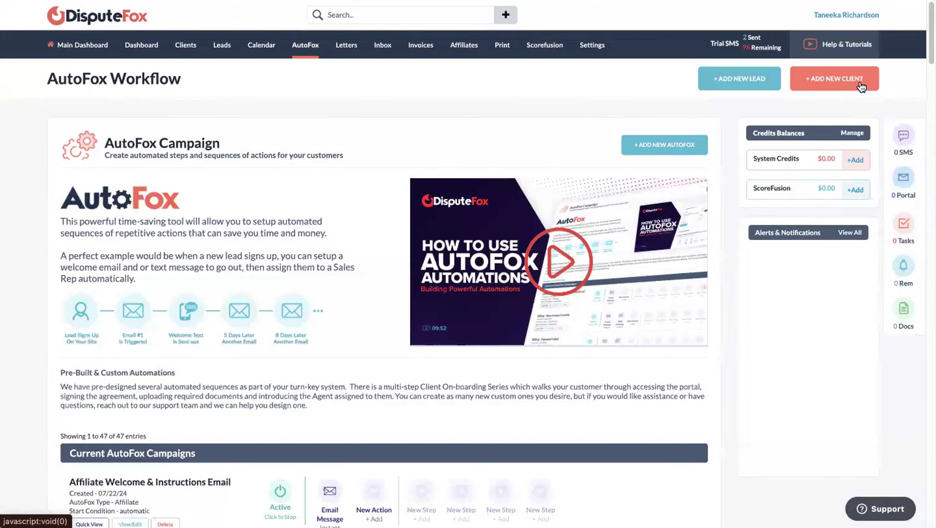
{"action": "left_click_drag", "start_coordinate": [929, 26], "coordinate": [928, 57]}
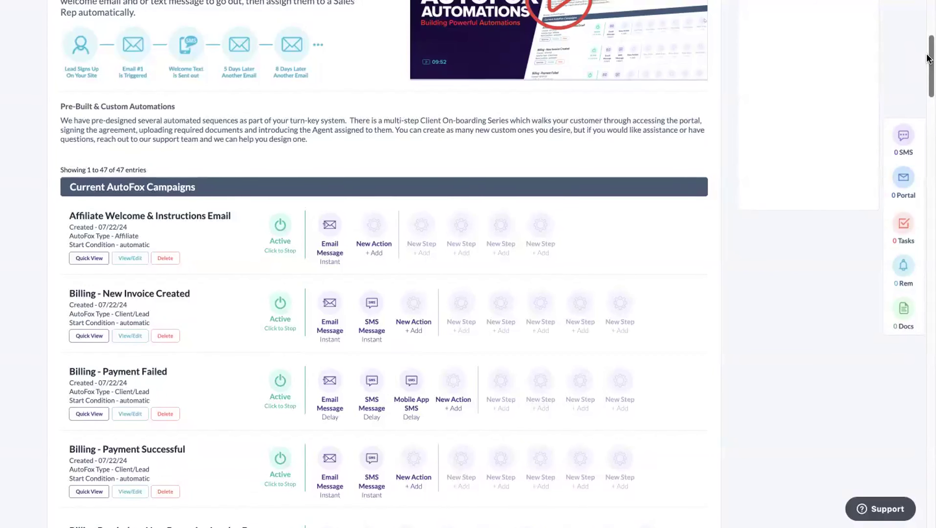
{"action": "left_click_drag", "start_coordinate": [928, 57], "coordinate": [928, 66]}
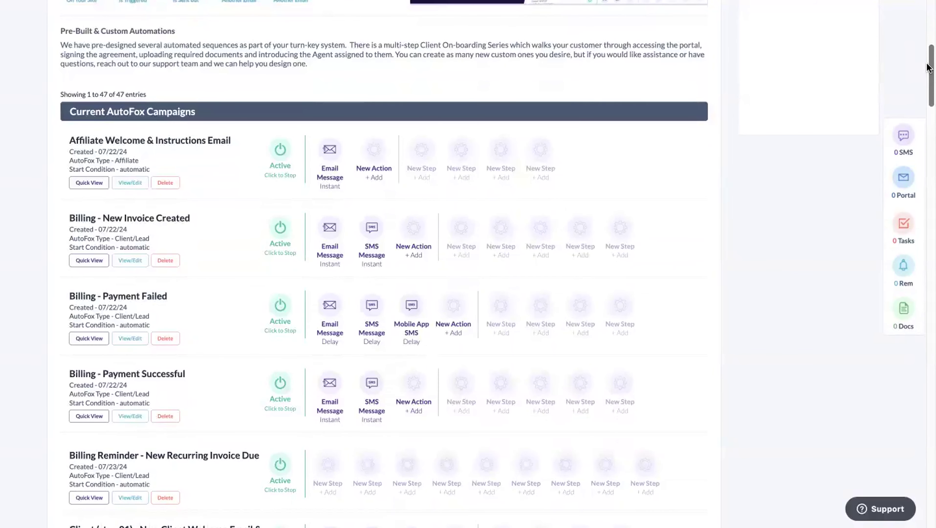
{"action": "left_click_drag", "start_coordinate": [928, 66], "coordinate": [928, 41]}
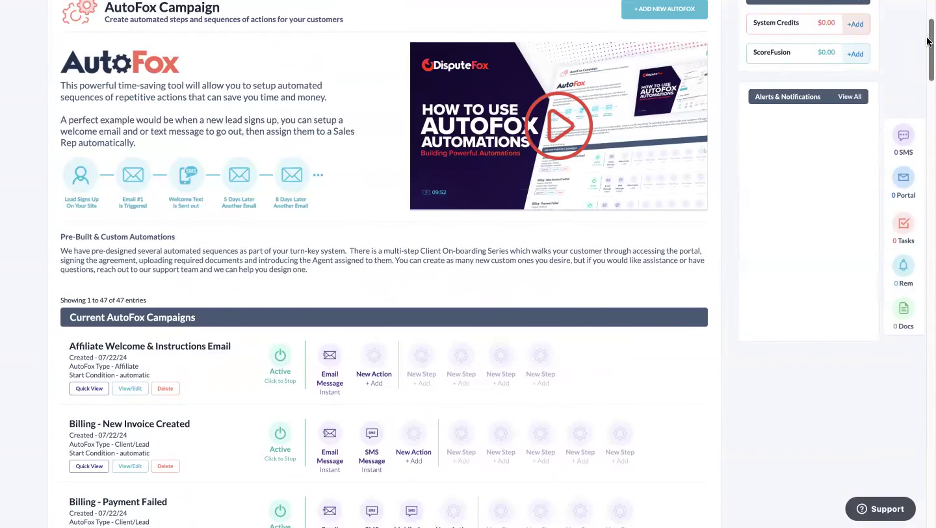
{"action": "left_click_drag", "start_coordinate": [928, 41], "coordinate": [928, 70]}
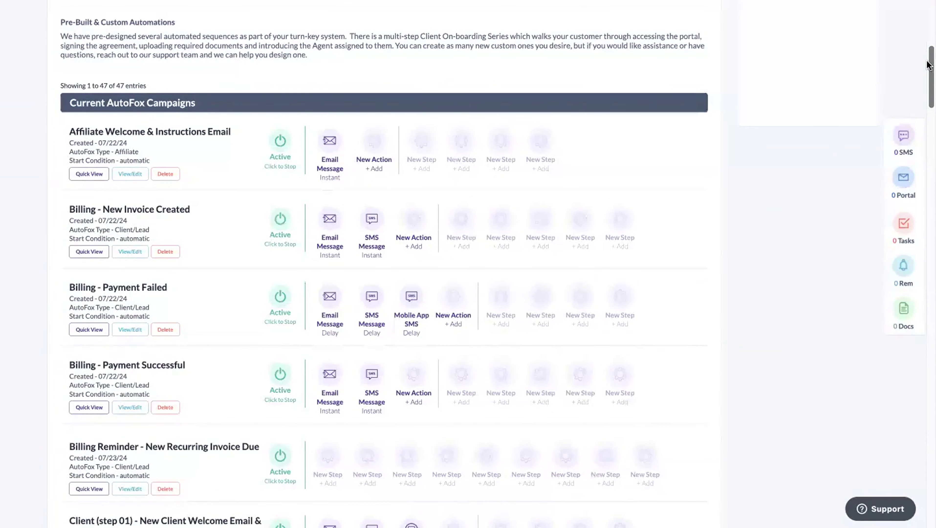
{"action": "left_click_drag", "start_coordinate": [929, 63], "coordinate": [866, 25]}
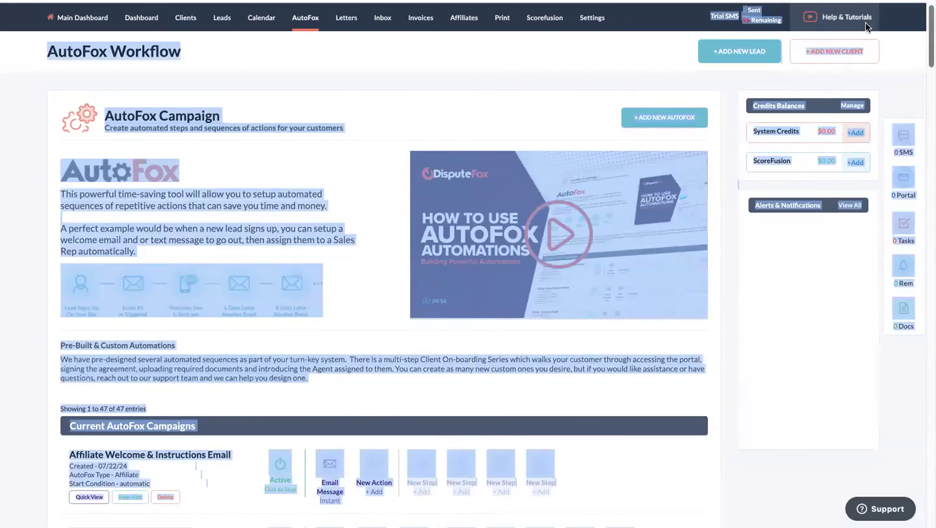
Step: Start a new AutoFox campaign of type Client/Lead and set its category to Onboarding
{"action": "left_click", "coordinate": [466, 105]}
{"action": "left_click", "coordinate": [674, 116]}
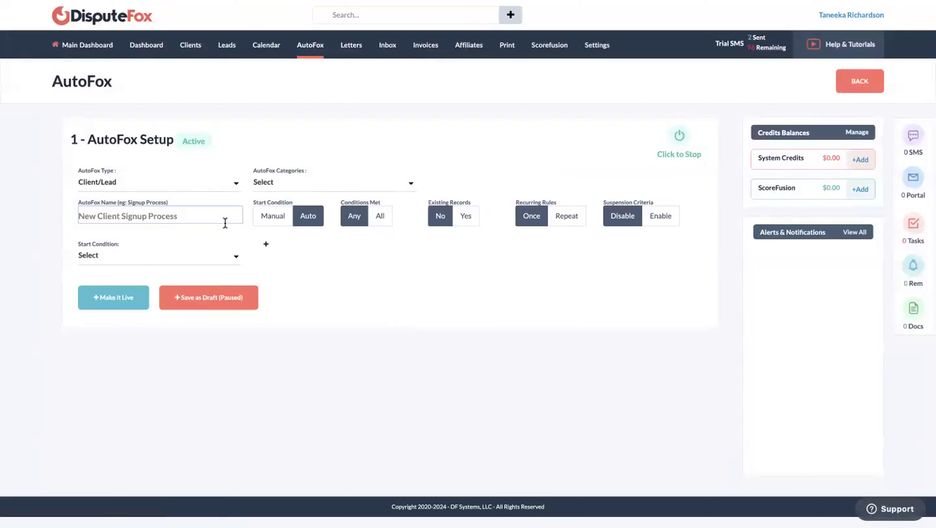
{"action": "left_click", "coordinate": [212, 189]}
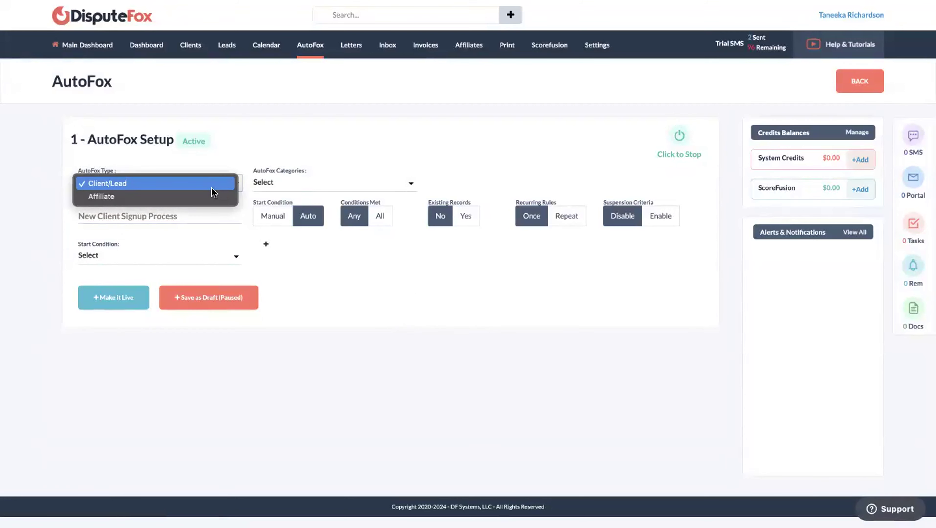
{"action": "left_click", "coordinate": [212, 187]}
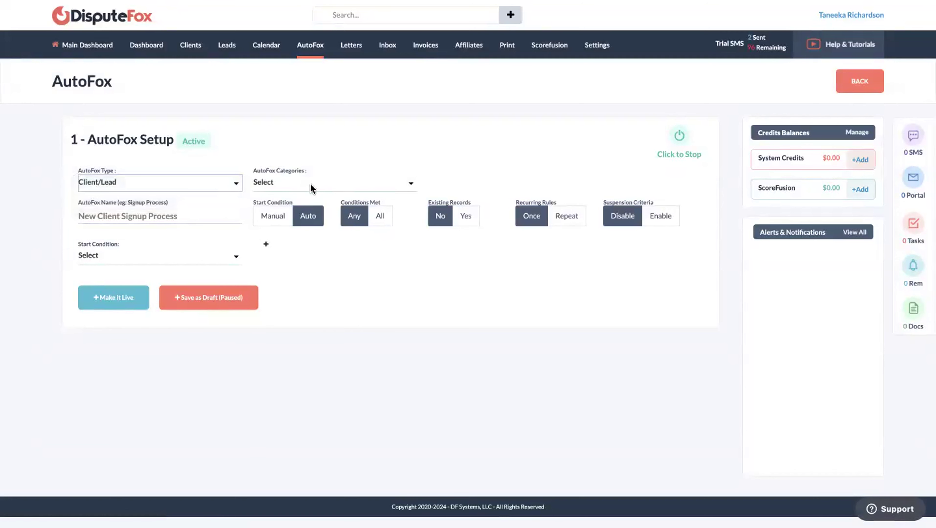
{"action": "left_click", "coordinate": [312, 184]}
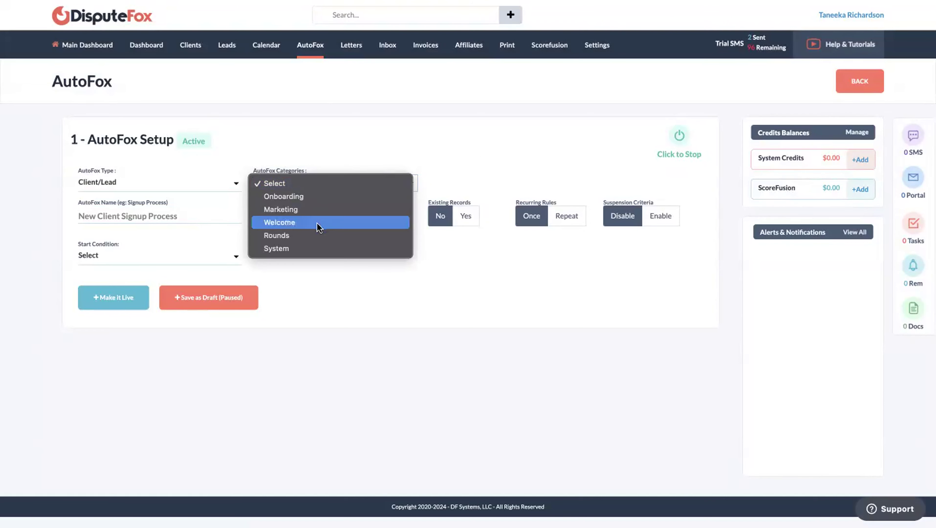
{"action": "left_click", "coordinate": [313, 198]}
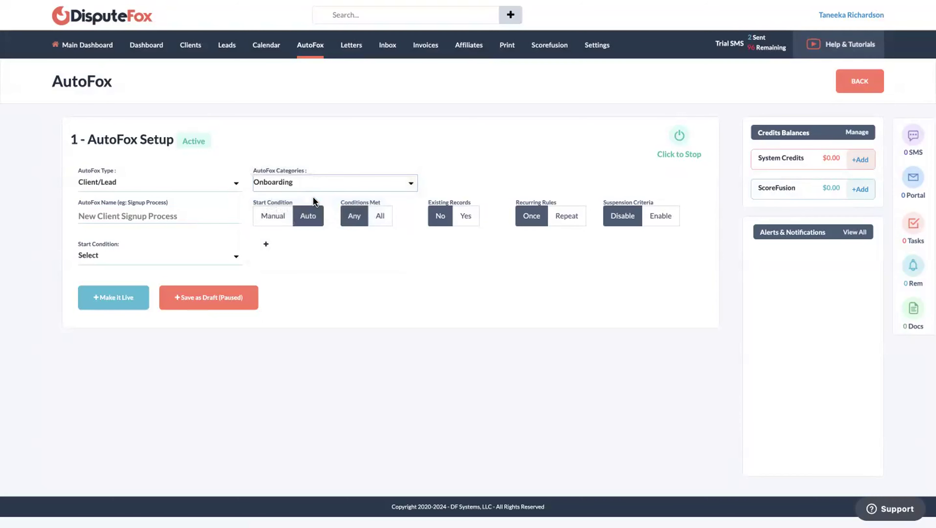
Step: Name the campaign "Affiliate Sends Lead" and enable Existing Records
{"action": "left_click", "coordinate": [144, 221]}
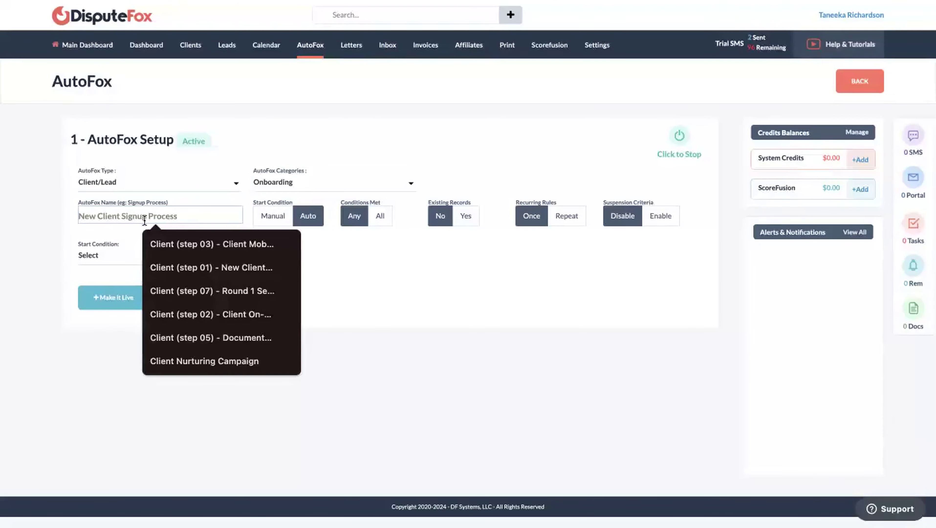
{"action": "type", "text": "Affiliate Sends Lead"}
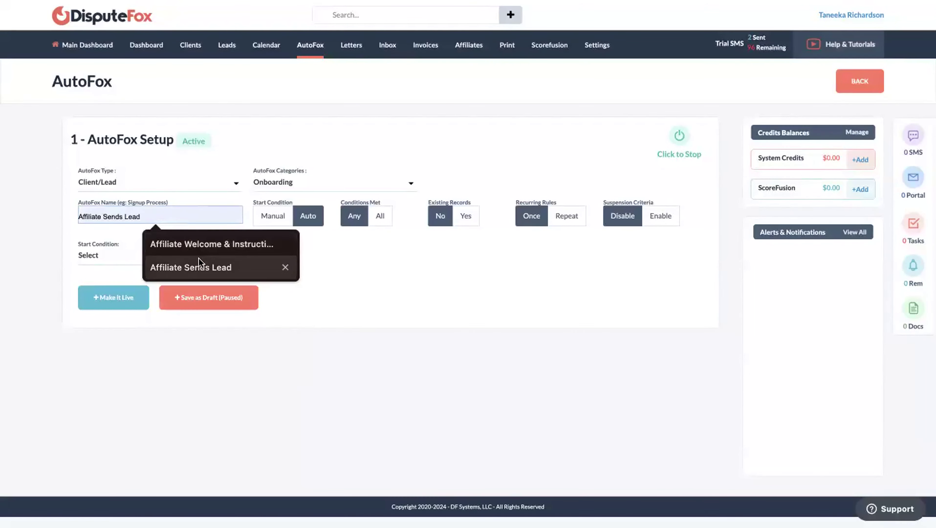
{"action": "left_click", "coordinate": [196, 267]}
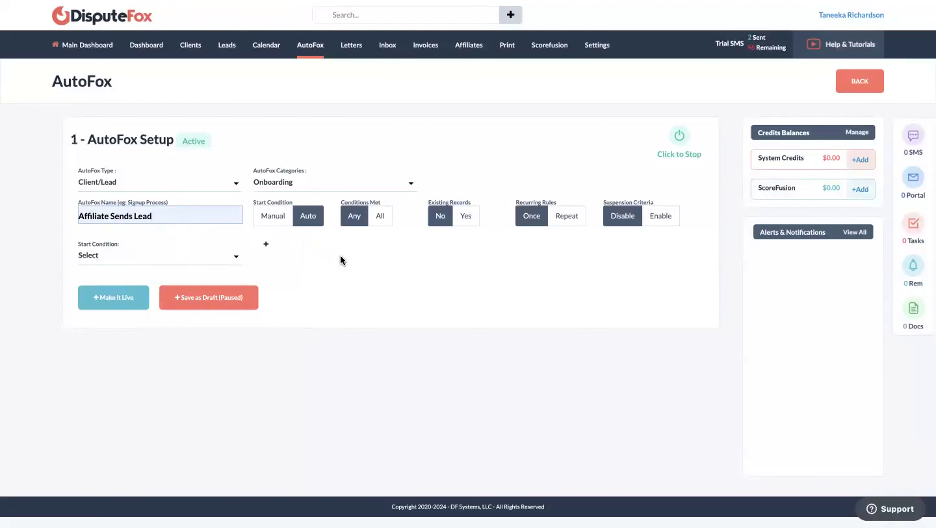
{"action": "left_click", "coordinate": [470, 222]}
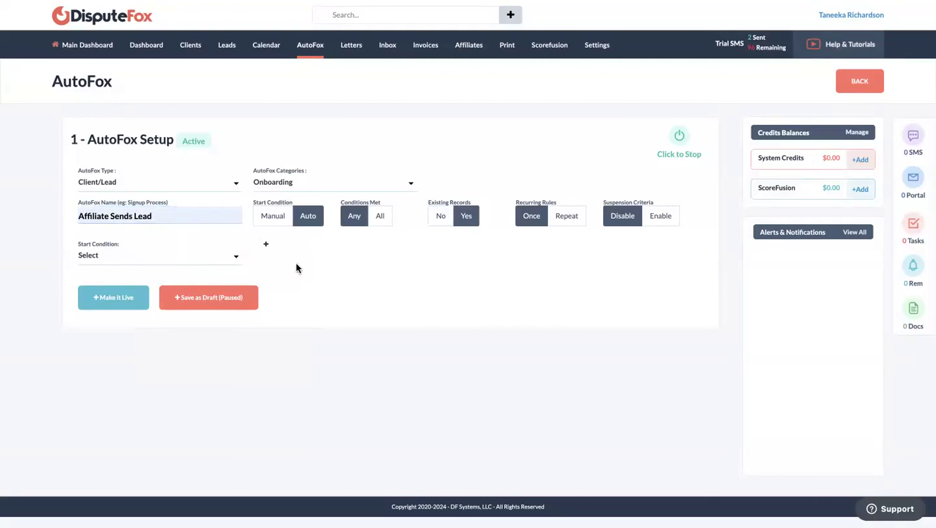
Step: Set the start condition to Webform Submitted with Affiliate Send Leads Web Form as the condition value
{"action": "left_click", "coordinate": [198, 254]}
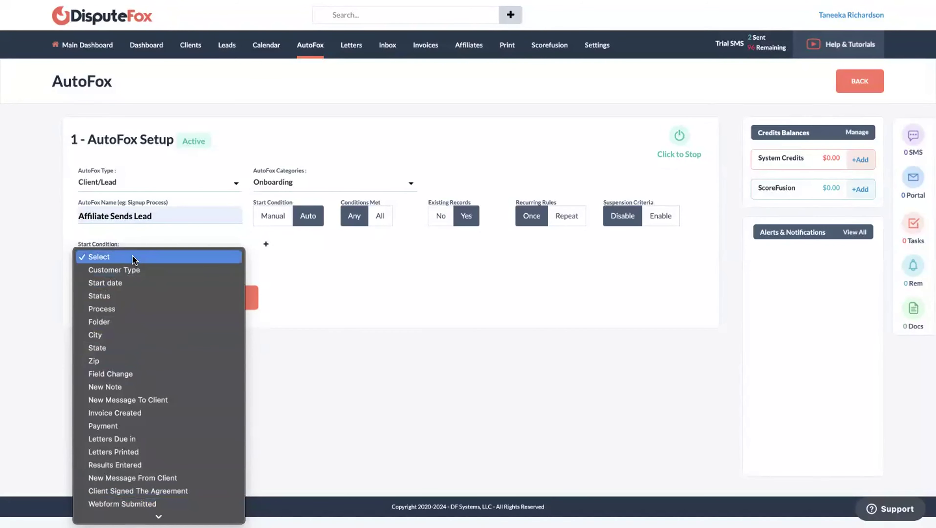
{"action": "scroll", "coordinate": [129, 405], "scroll_direction": "down", "scroll_amount": 3}
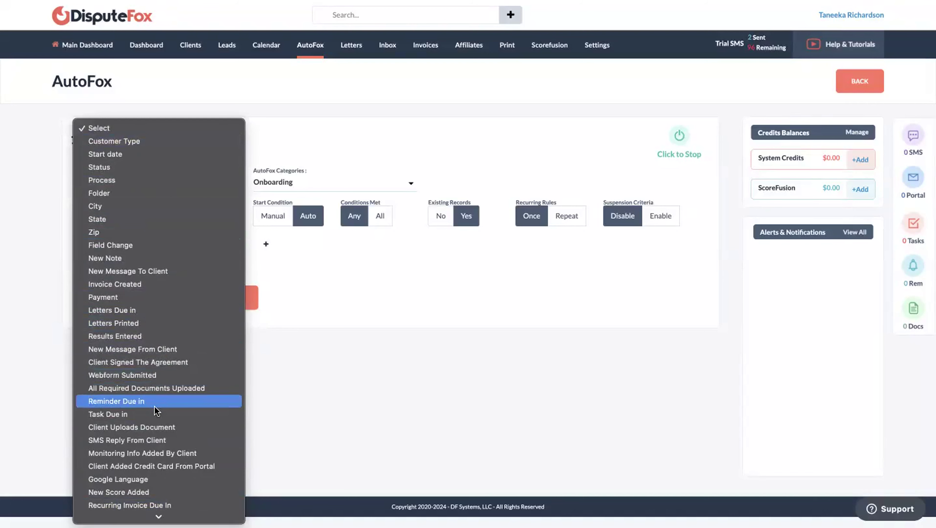
{"action": "scroll", "coordinate": [157, 411], "scroll_direction": "down", "scroll_amount": 5}
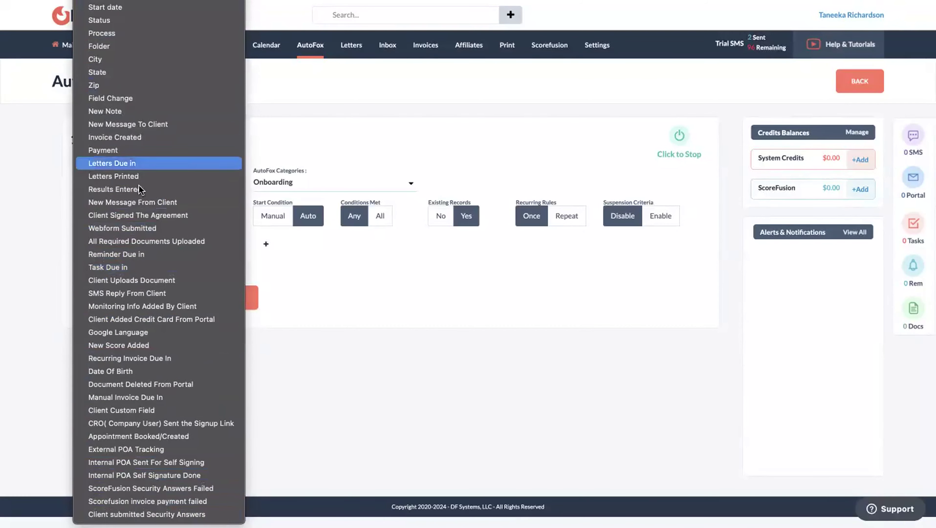
{"action": "left_click", "coordinate": [141, 229]}
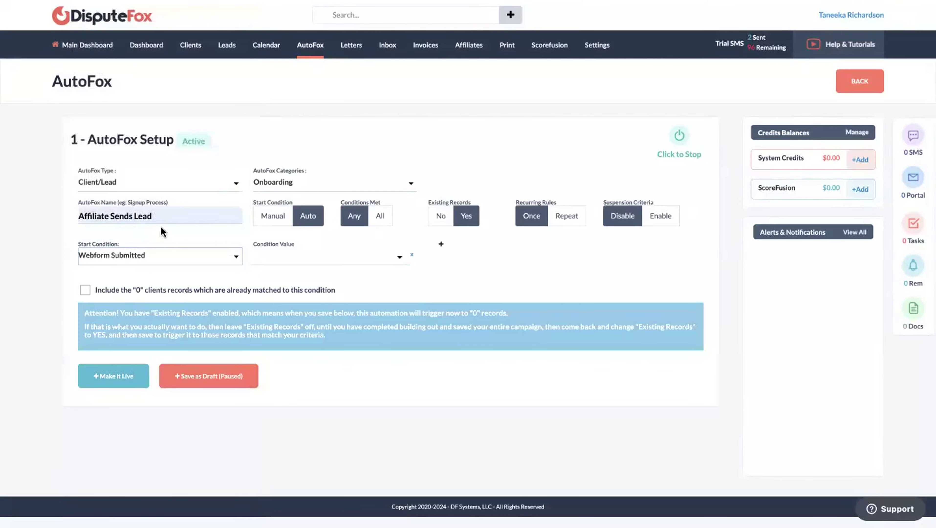
{"action": "left_click", "coordinate": [332, 263]}
{"action": "left_click", "coordinate": [334, 277]}
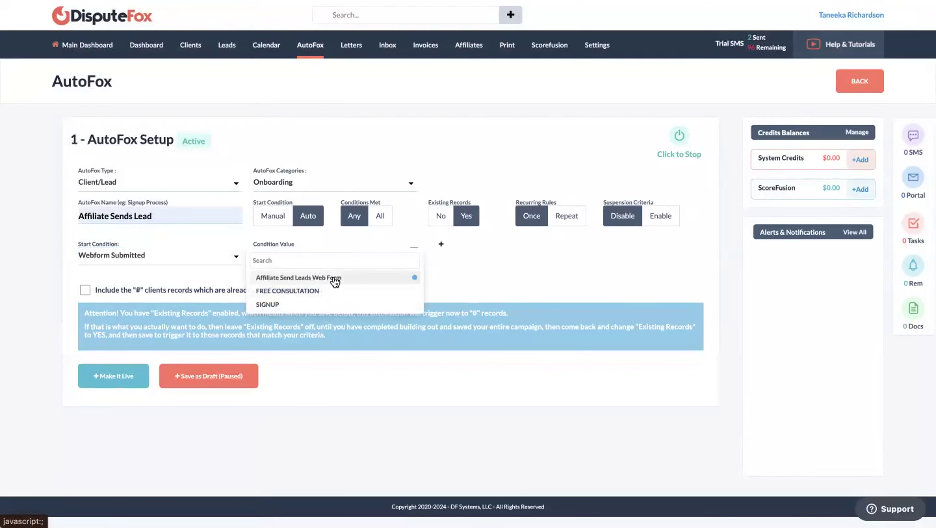
{"action": "left_click", "coordinate": [481, 275]}
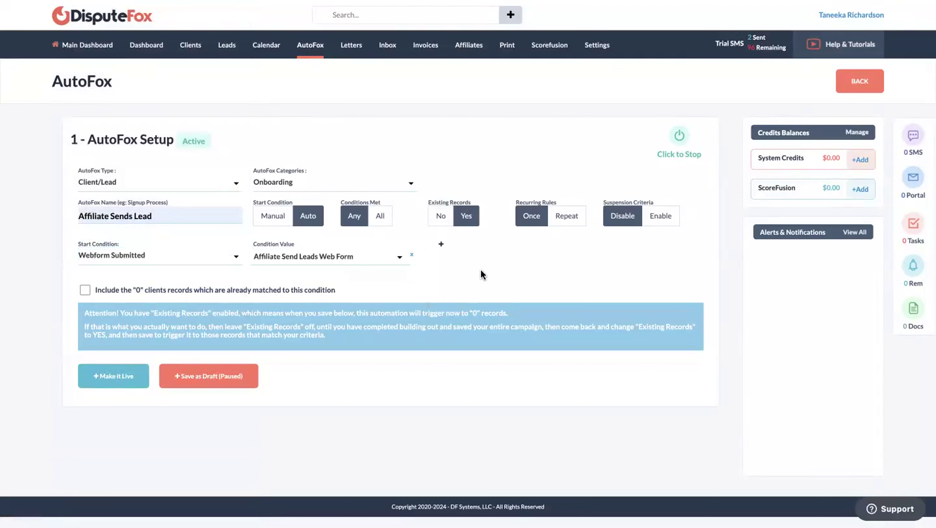
Step: Add a second condition, review the available condition types and keep Customer Type
{"action": "left_click", "coordinate": [441, 243]}
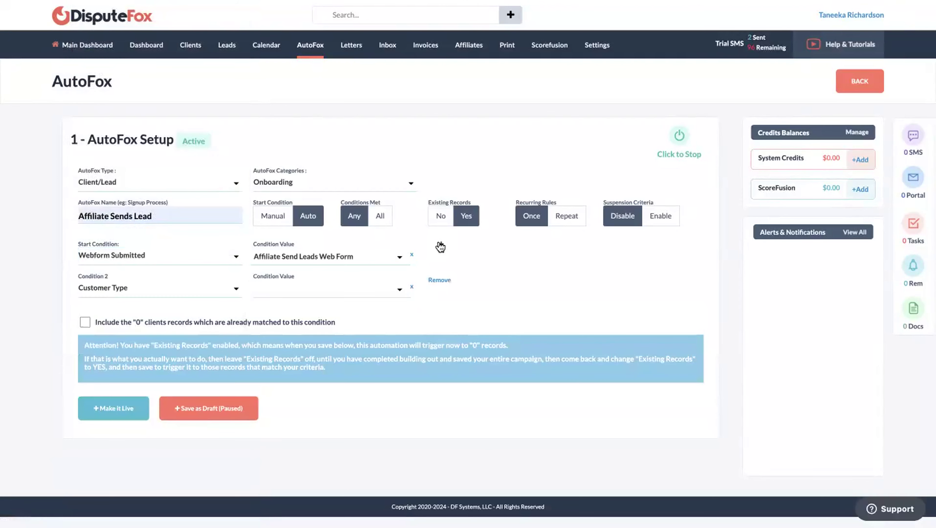
{"action": "left_click", "coordinate": [155, 296]}
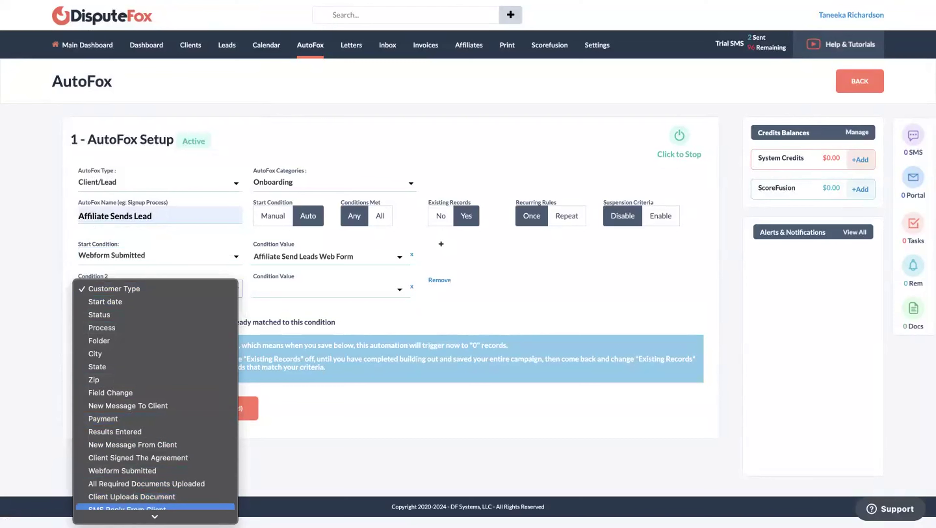
{"action": "mouse_move", "coordinate": [152, 514]}
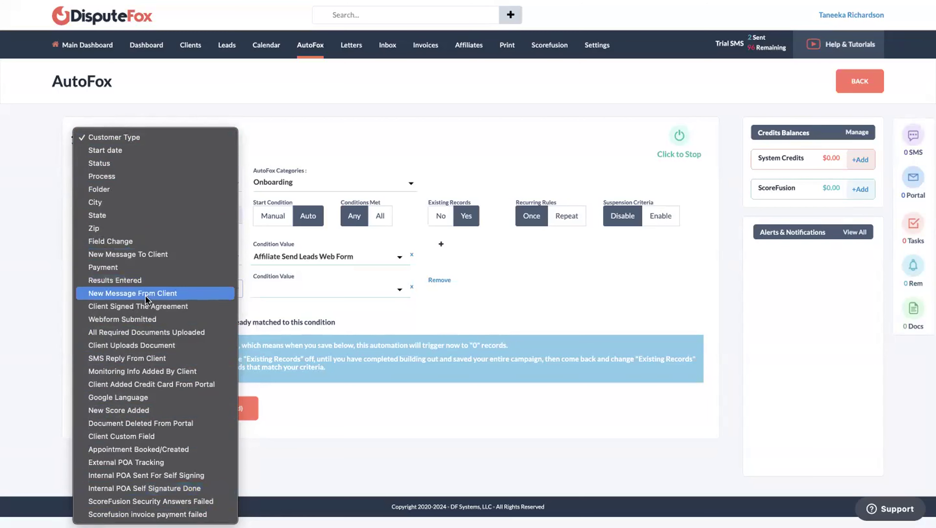
{"action": "left_click", "coordinate": [327, 129]}
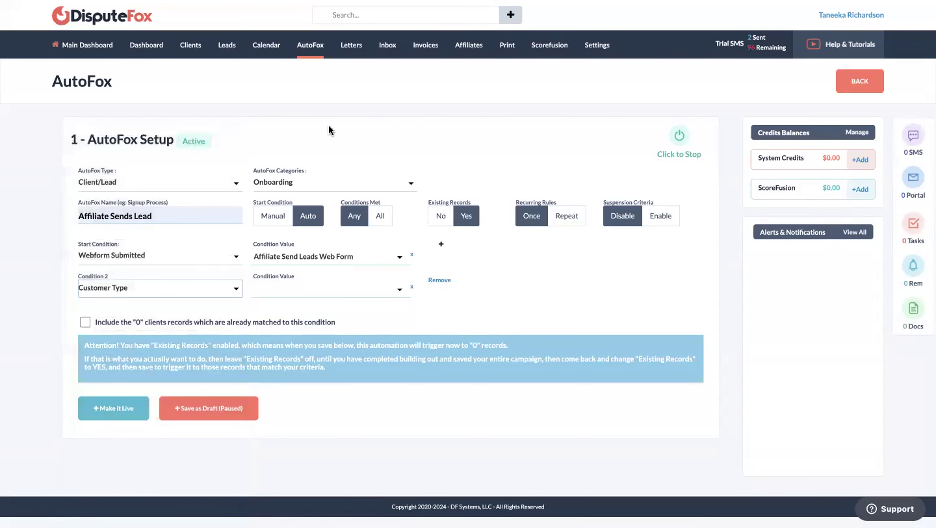
Step: Review the condition types available for Condition 2 and remove that second condition from the campaign
{"action": "left_click", "coordinate": [205, 295]}
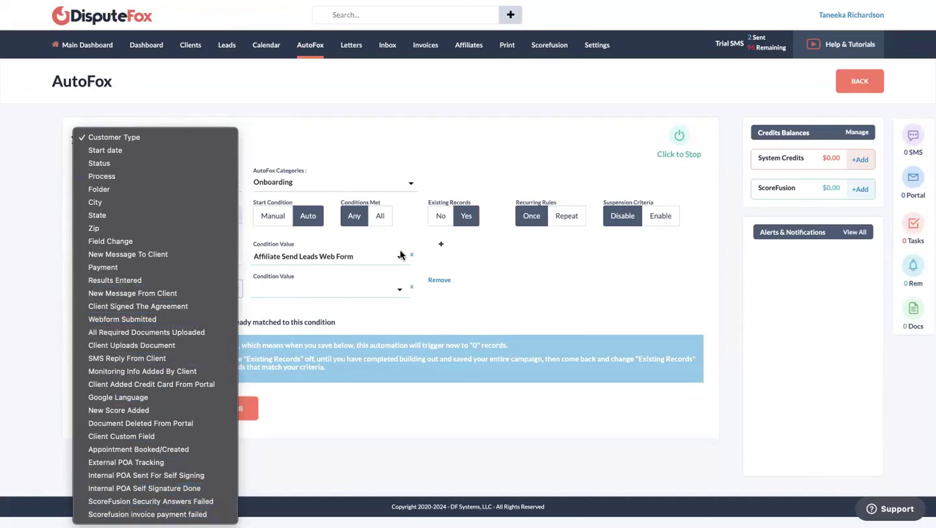
{"action": "left_click", "coordinate": [424, 310]}
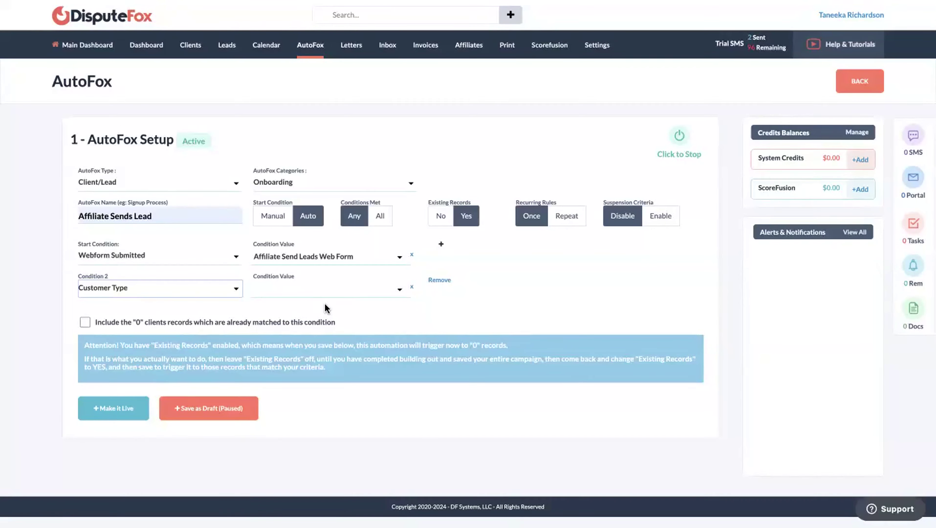
{"action": "left_click", "coordinate": [205, 289]}
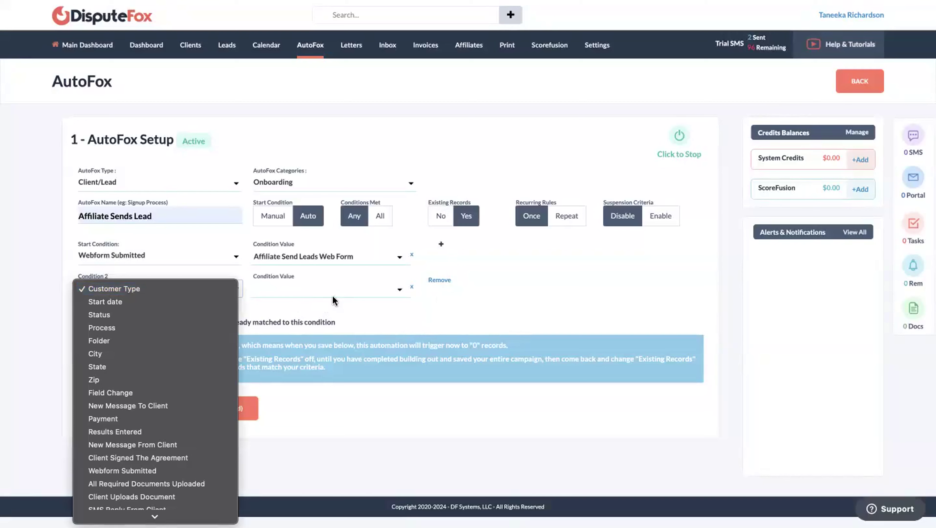
{"action": "scroll", "coordinate": [136, 467], "scroll_direction": "down", "scroll_amount": 5}
{"action": "scroll", "coordinate": [136, 466], "scroll_direction": "down", "scroll_amount": 3}
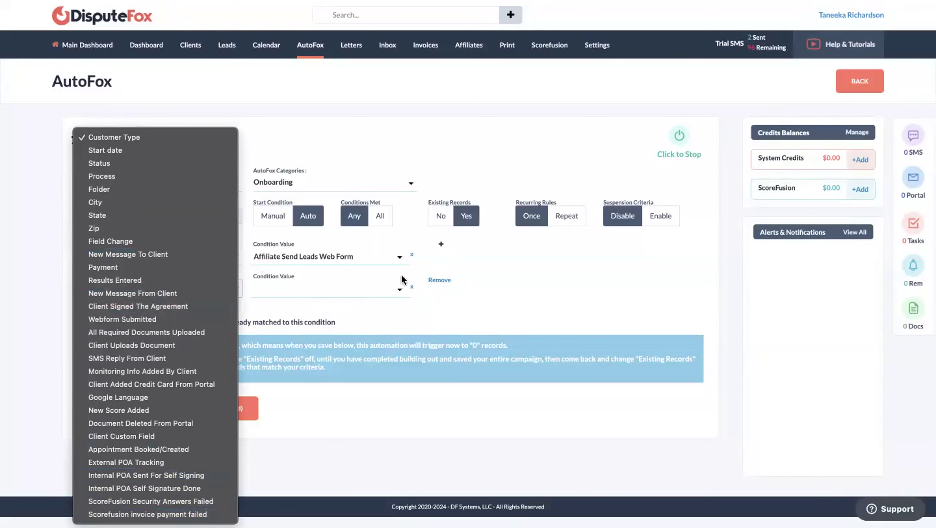
{"action": "left_click", "coordinate": [438, 283]}
{"action": "left_click", "coordinate": [438, 282]}
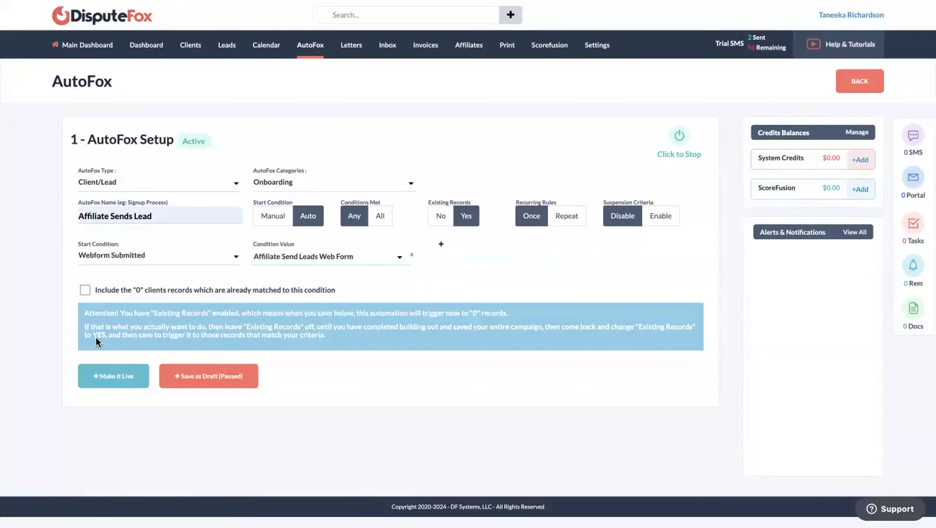
Step: Make the campaign live and add an instant-start step named "Step 1"
{"action": "left_click", "coordinate": [110, 372]}
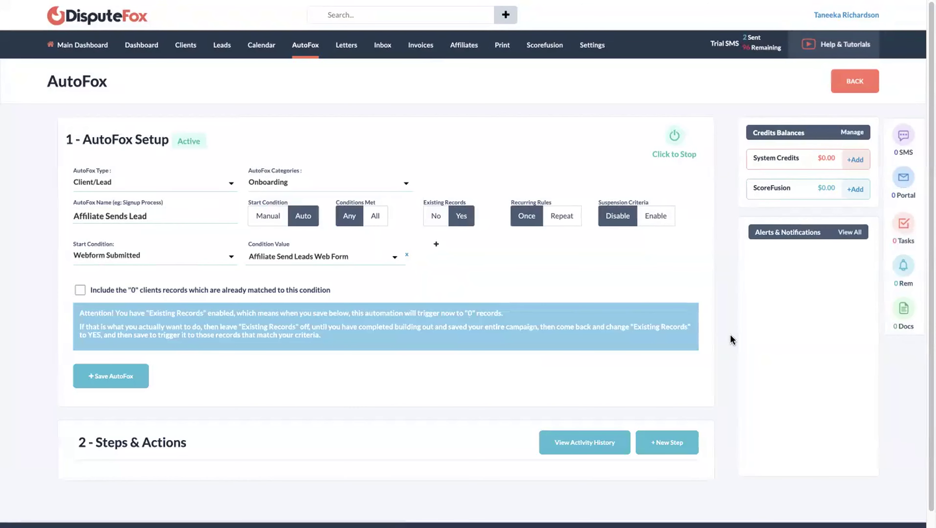
{"action": "scroll", "coordinate": [730, 335], "scroll_direction": "down", "scroll_amount": 1}
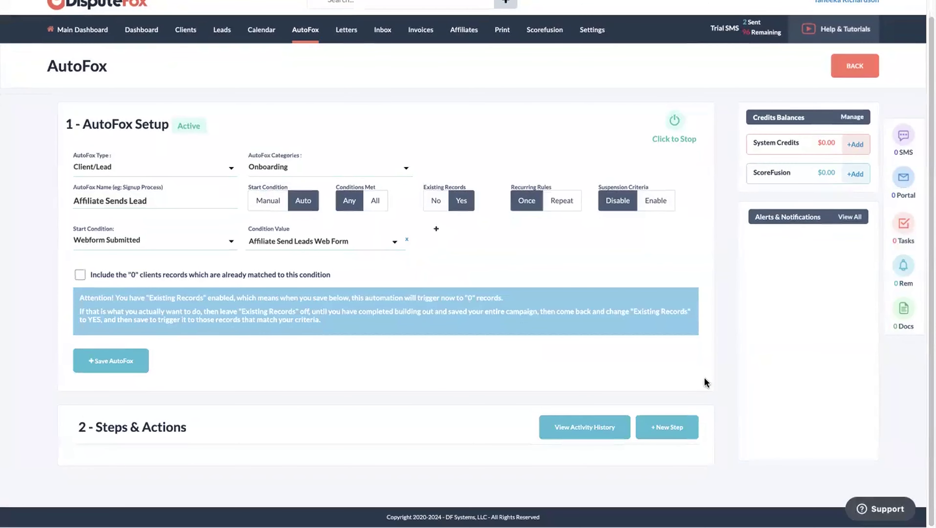
{"action": "left_click", "coordinate": [665, 442]}
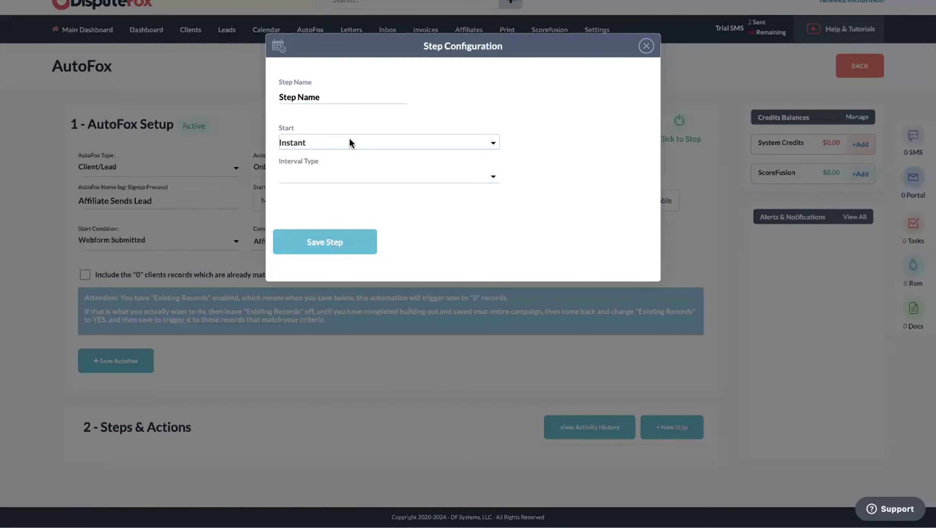
{"action": "left_click", "coordinate": [350, 139]}
{"action": "left_click", "coordinate": [338, 97]}
{"action": "type", "text": "Step 1"}
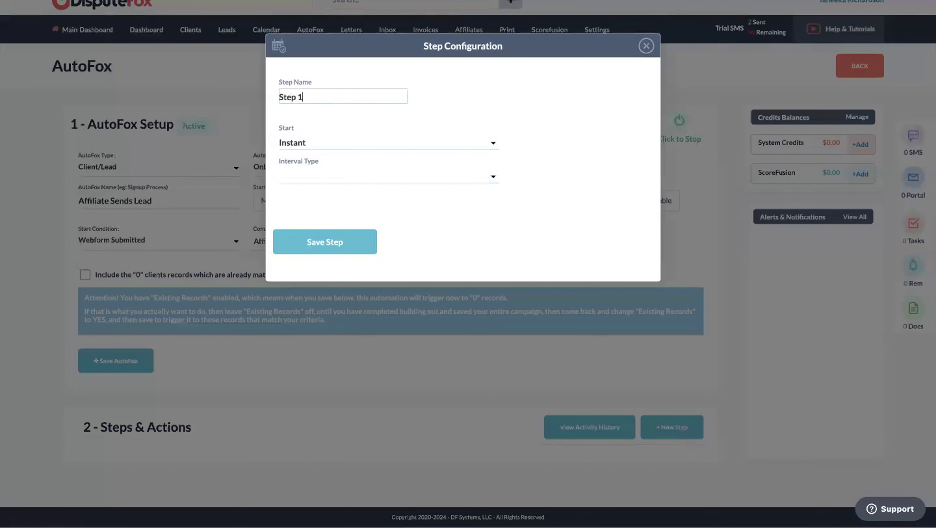
{"action": "left_click", "coordinate": [324, 242]}
{"action": "left_click", "coordinate": [474, 158]}
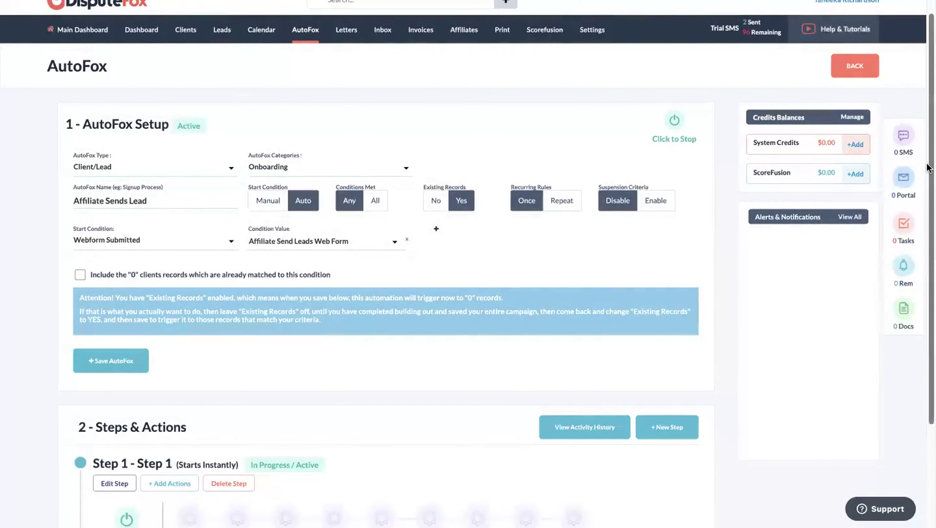
Step: Examine the API Action and Update Data Fields configuration forms available for Step 1, closing each without saving
{"action": "scroll", "coordinate": [303, 317], "scroll_direction": "down", "scroll_amount": 3}
{"action": "left_click", "coordinate": [178, 389]}
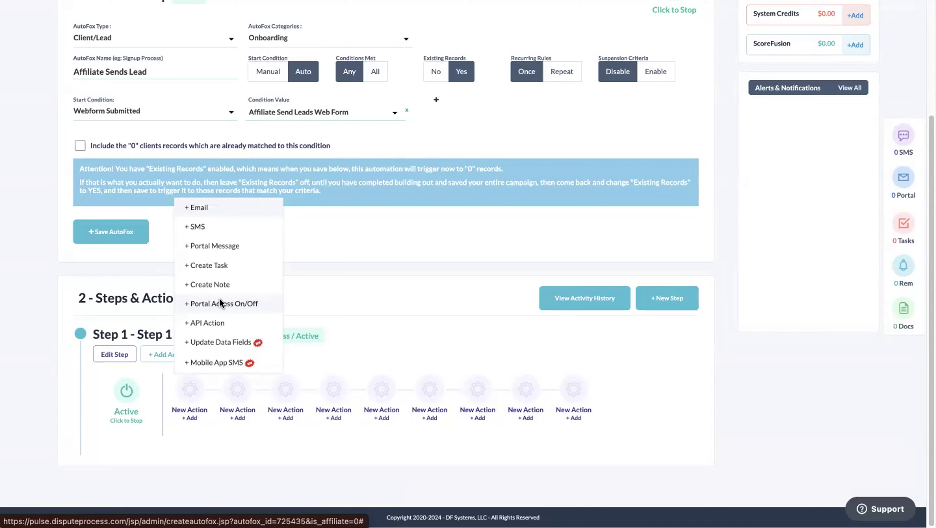
{"action": "left_click", "coordinate": [212, 326]}
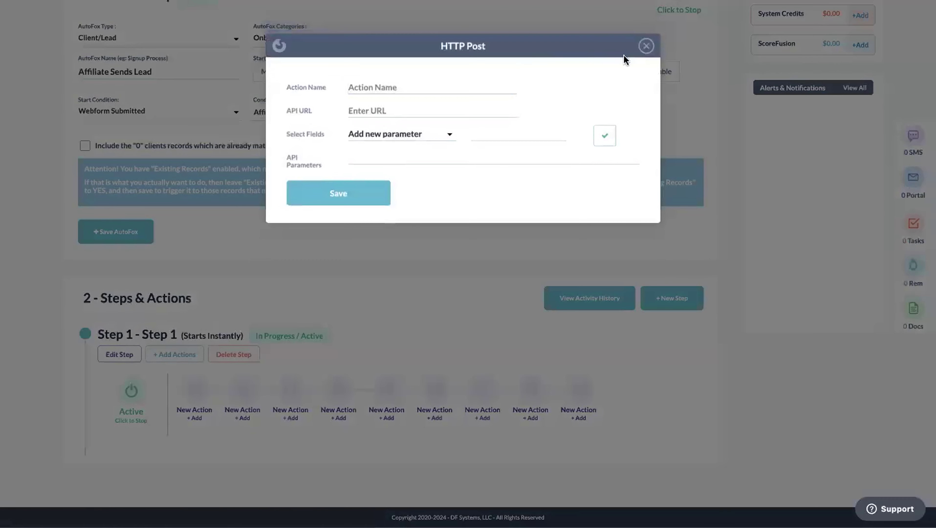
{"action": "left_click", "coordinate": [646, 46]}
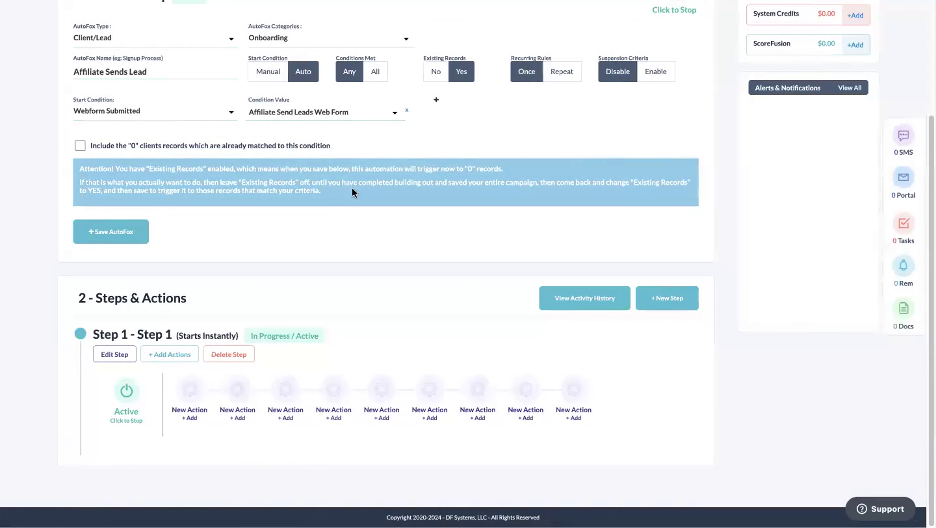
{"action": "left_click", "coordinate": [201, 377]}
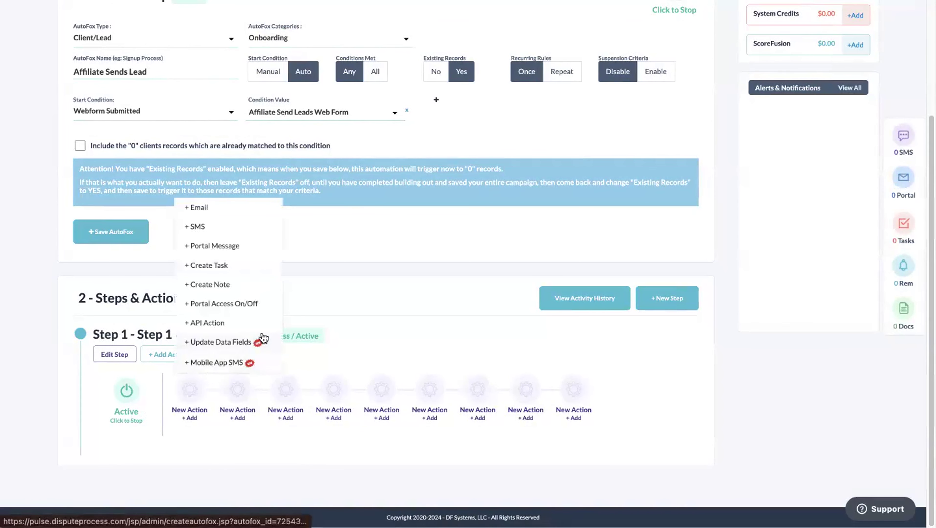
{"action": "left_click", "coordinate": [240, 341]}
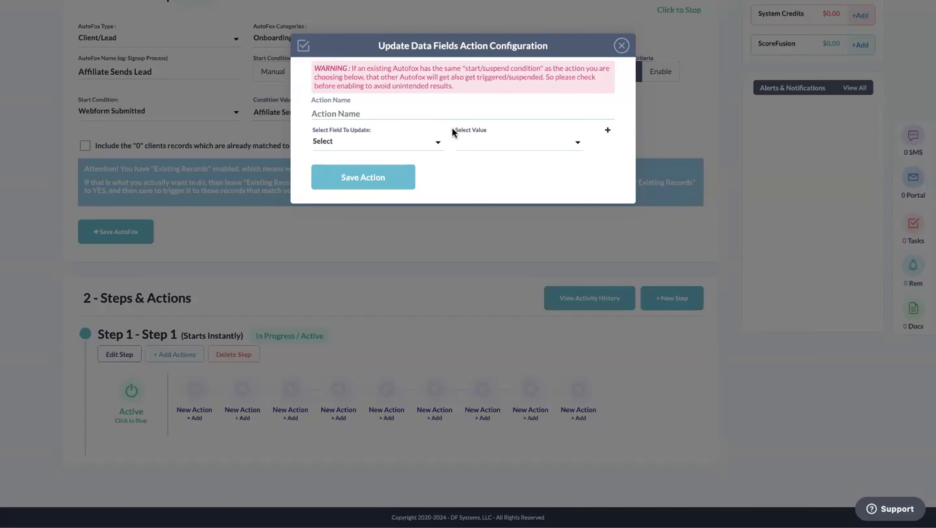
{"action": "left_click", "coordinate": [621, 46]}
Step: Start an Email action in Step 1 and add Affiliate as a recipient alongside Client Email
{"action": "left_click", "coordinate": [189, 387]}
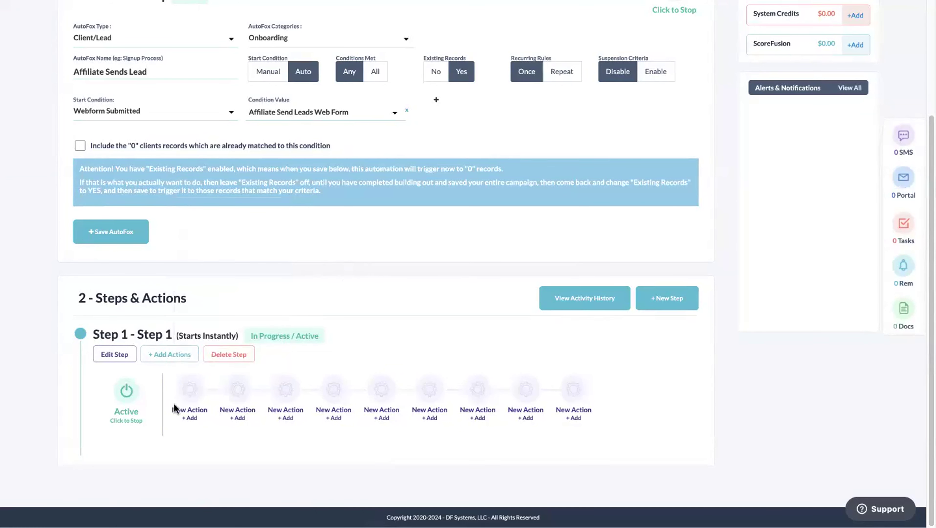
{"action": "left_click", "coordinate": [190, 389]}
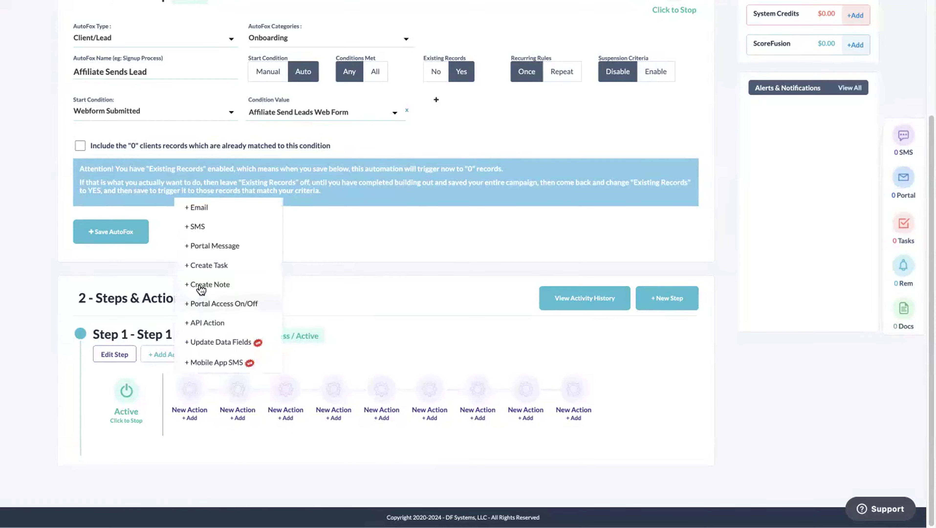
{"action": "left_click", "coordinate": [207, 207]}
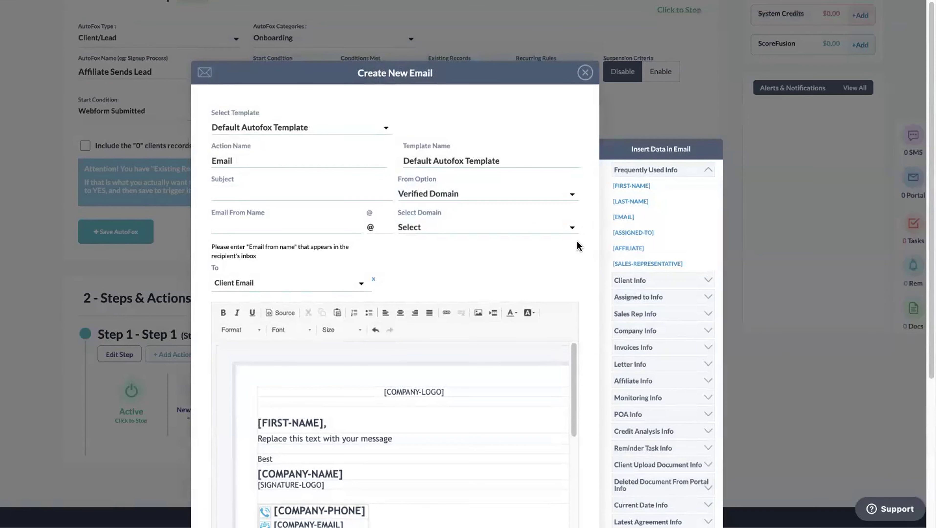
{"action": "scroll", "coordinate": [577, 241], "scroll_direction": "down", "scroll_amount": 5}
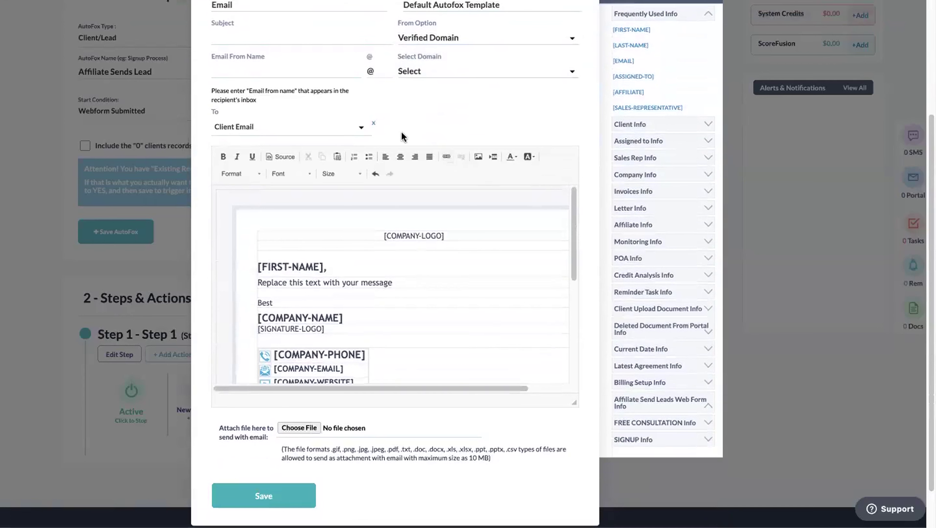
{"action": "left_click", "coordinate": [311, 128]}
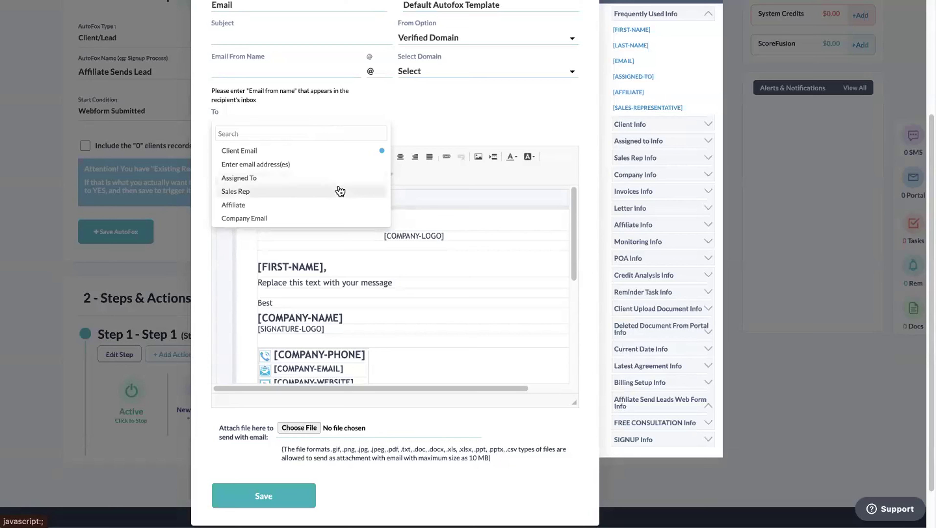
{"action": "left_click", "coordinate": [336, 205]}
{"action": "left_click", "coordinate": [473, 115]}
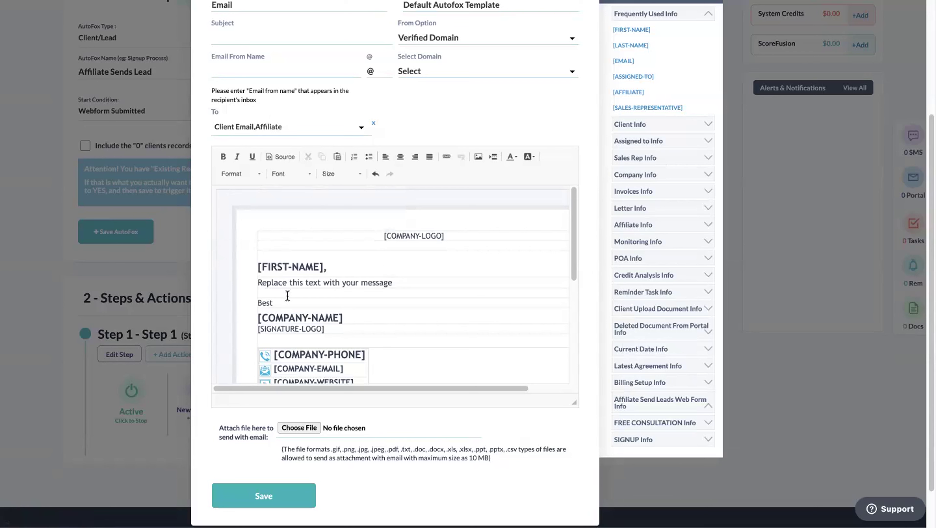
Step: Clear the placeholder message below the first-name greeting in the email body
{"action": "left_click", "coordinate": [257, 282]}
{"action": "key", "text": "Return"}
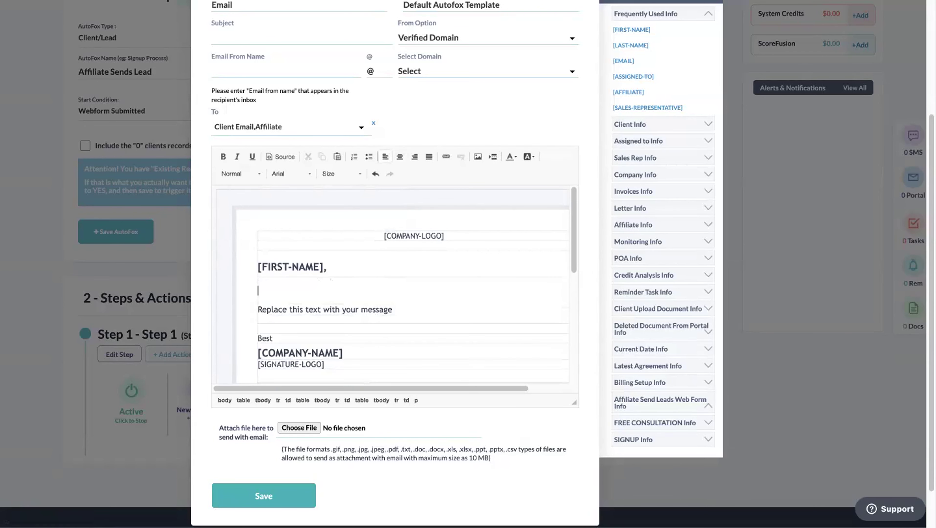
{"action": "key", "text": "BackSpace"}
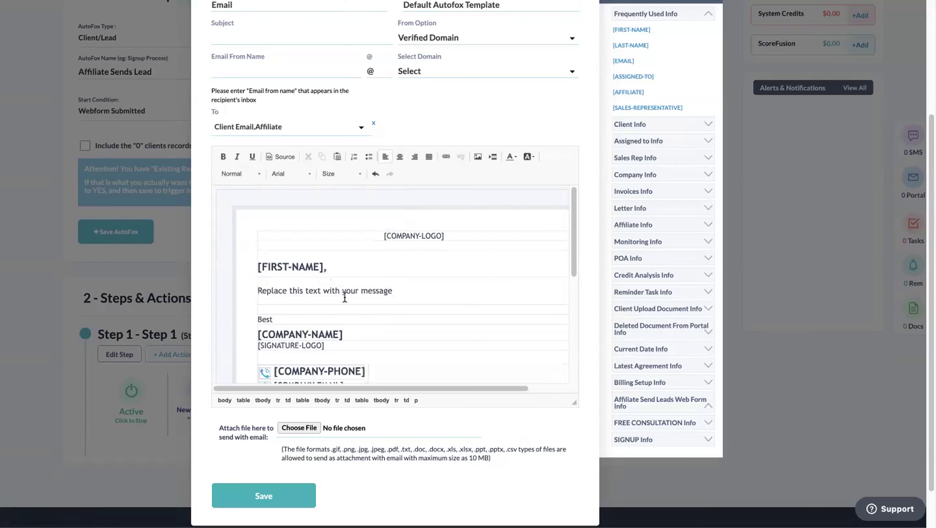
{"action": "left_click_drag", "start_coordinate": [393, 290], "coordinate": [343, 291]}
{"action": "key", "text": "BackSpace"}
{"action": "key", "text": "BackSpace"}
{"action": "key", "text": "BackSpace"}
{"action": "key", "text": "BackSpace"}
{"action": "key", "text": "BackSpace"}
{"action": "key", "text": "BackSpace"}
{"action": "key", "text": "BackSpace"}
{"action": "key", "text": "BackSpace"}
{"action": "key", "text": "BackSpace"}
{"action": "key", "text": "BackSpace"}
{"action": "key", "text": "BackSpace"}
{"action": "key", "text": "BackSpace"}
{"action": "key", "text": "BackSpace"}
{"action": "key", "text": "BackSpace"}
{"action": "key", "text": "BackSpace"}
{"action": "key", "text": "BackSpace"}
{"action": "key", "text": "BackSpace"}
{"action": "key", "text": "BackSpace"}
{"action": "key", "text": "BackSpace"}
{"action": "key", "text": "BackSpace"}
{"action": "key", "text": "BackSpace"}
{"action": "key", "text": "BackSpace"}
{"action": "key", "text": "BackSpace"}
{"action": "key", "text": "BackSpace"}
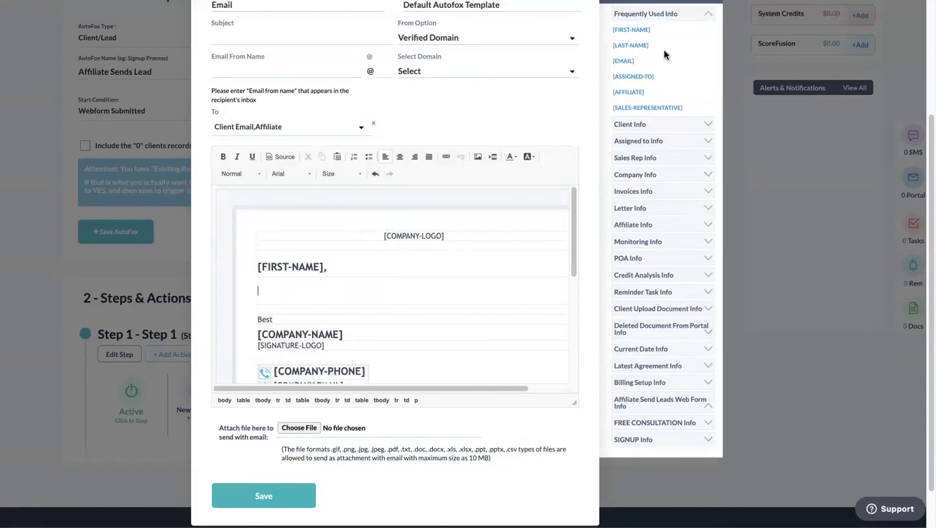
Step: Write "Welcome to my company! We received your information from [AFFILIATE-FIRST-NAME] [AFFILIATE-LAST-NAME]." in the email body, using the Affiliate Info placeholders
{"action": "left_click", "coordinate": [649, 226]}
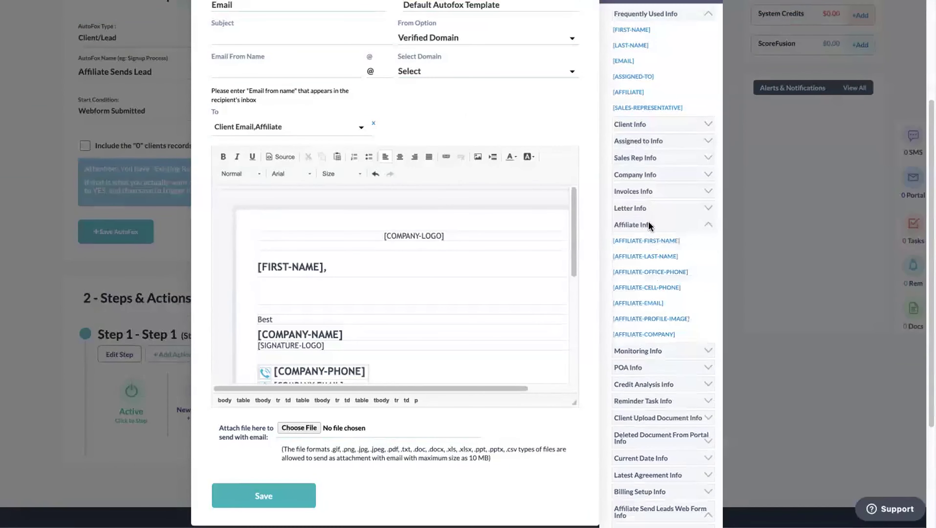
{"action": "left_click", "coordinate": [259, 291]}
{"action": "type", "text": "Welcome to "}
{"action": "type", "text": "my compa"}
{"action": "type", "text": "ny,"}
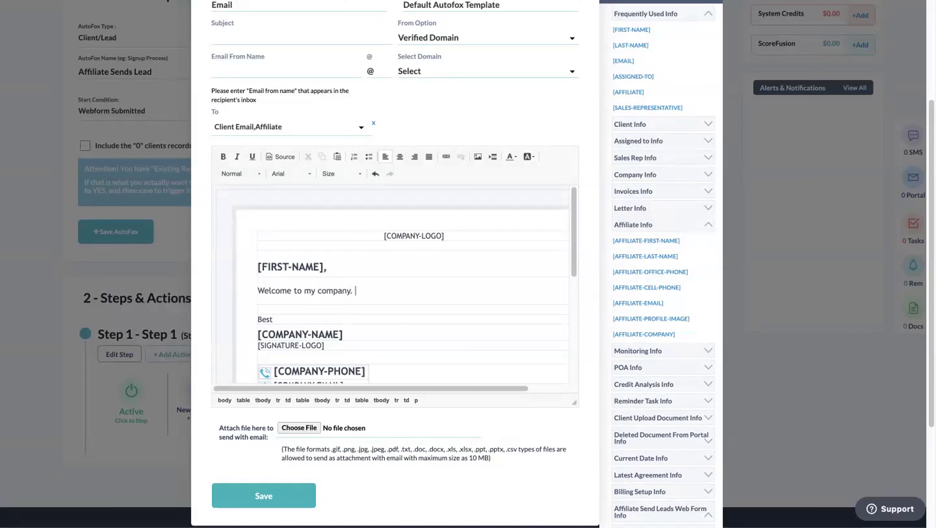
{"action": "key", "text": "BackSpace"}
{"action": "type", "text": "! We received your informa"}
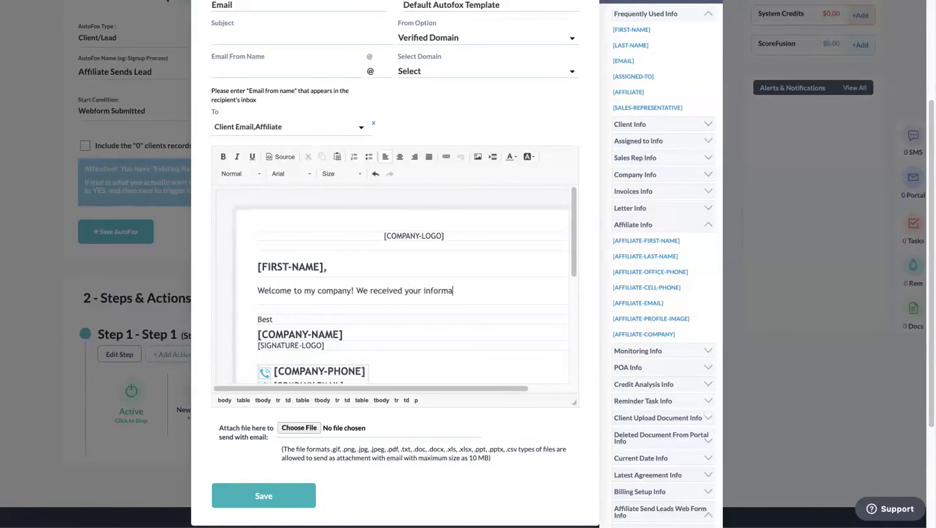
{"action": "type", "text": "tion from"}
{"action": "left_click", "coordinate": [650, 241]}
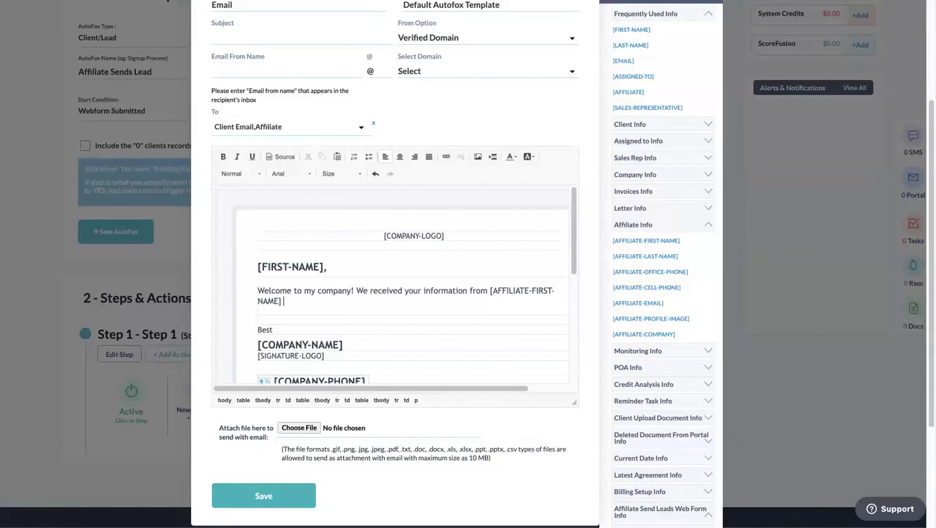
{"action": "left_click", "coordinate": [643, 258]}
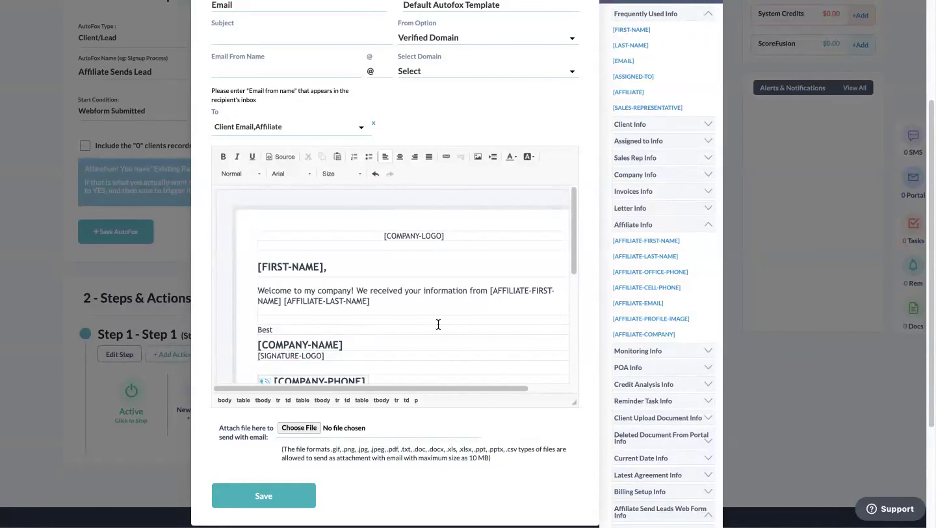
{"action": "type", "text": "."}
Step: Look over the rest of the email and close it without saving
{"action": "mouse_move", "coordinate": [574, 265]}
{"action": "left_mouse_down"}
{"action": "mouse_move", "coordinate": [572, 326]}
{"action": "mouse_move", "coordinate": [587, 286]}
{"action": "mouse_move", "coordinate": [576, 276]}
{"action": "left_mouse_up"}
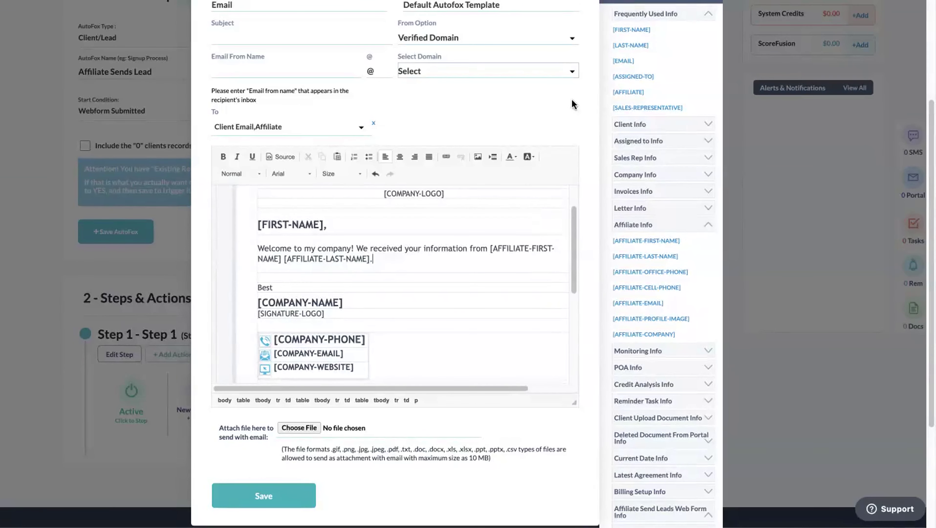
{"action": "scroll", "coordinate": [589, 102], "scroll_direction": "up", "scroll_amount": 4}
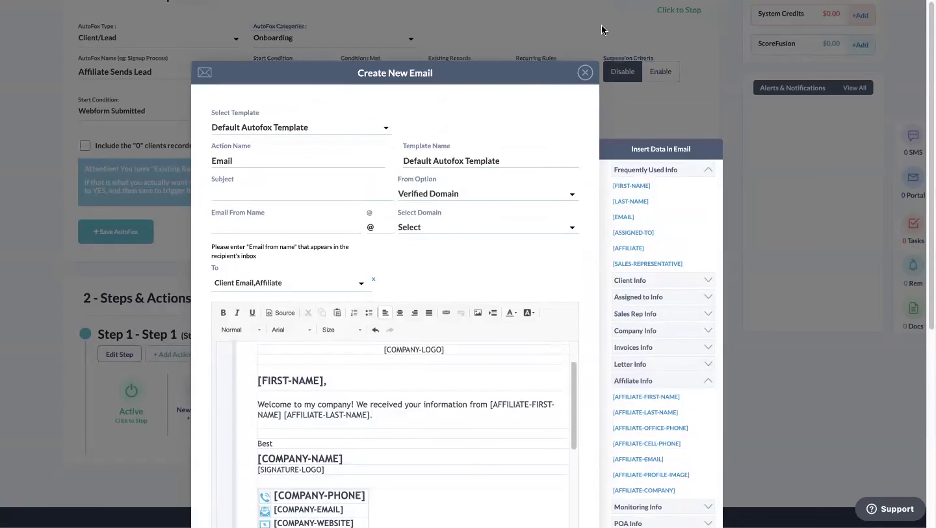
{"action": "left_click", "coordinate": [585, 73]}
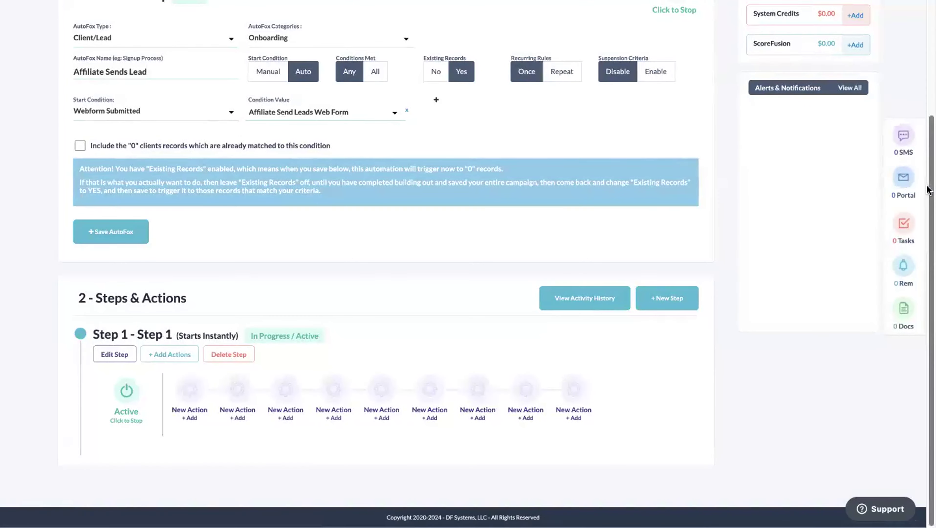
Step: Open the email template list in the Email / SMS / Zapier settings
{"action": "scroll", "coordinate": [466, 259], "scroll_direction": "up", "scroll_amount": 4}
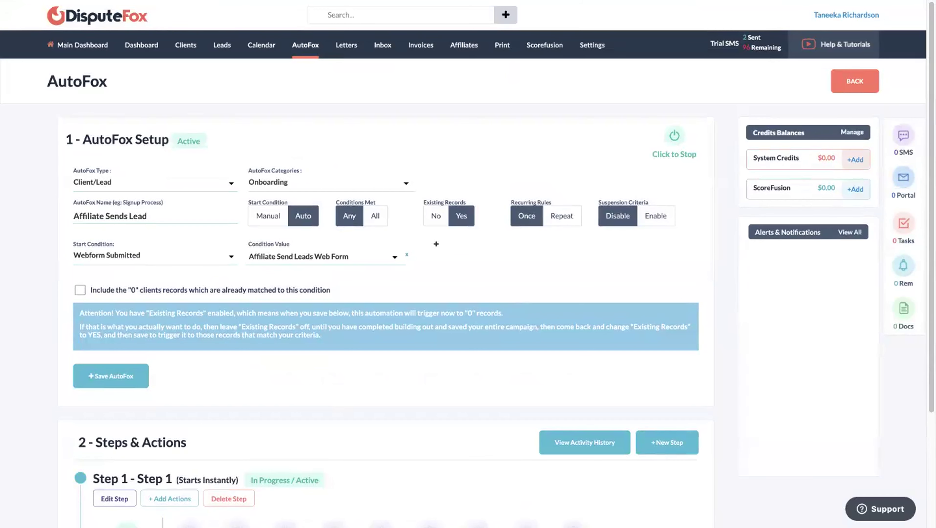
{"action": "left_click", "coordinate": [592, 45]}
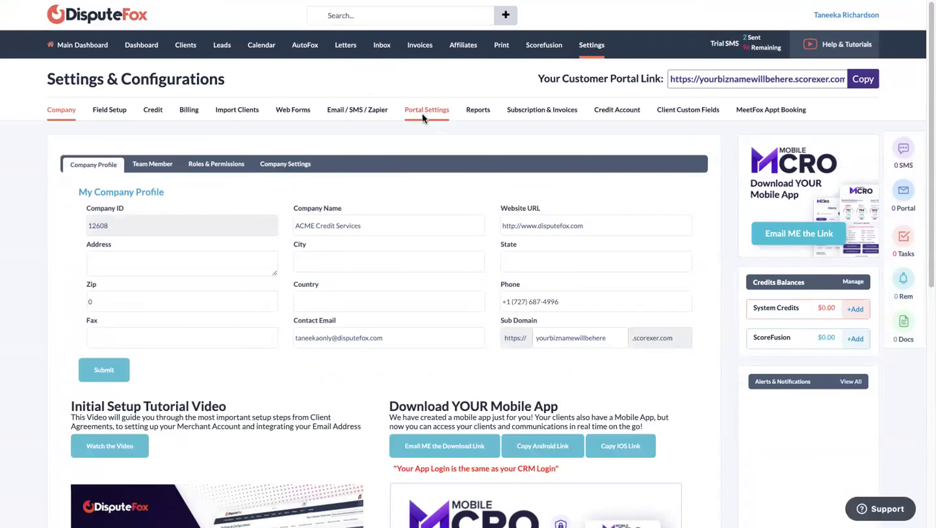
{"action": "left_click", "coordinate": [380, 117]}
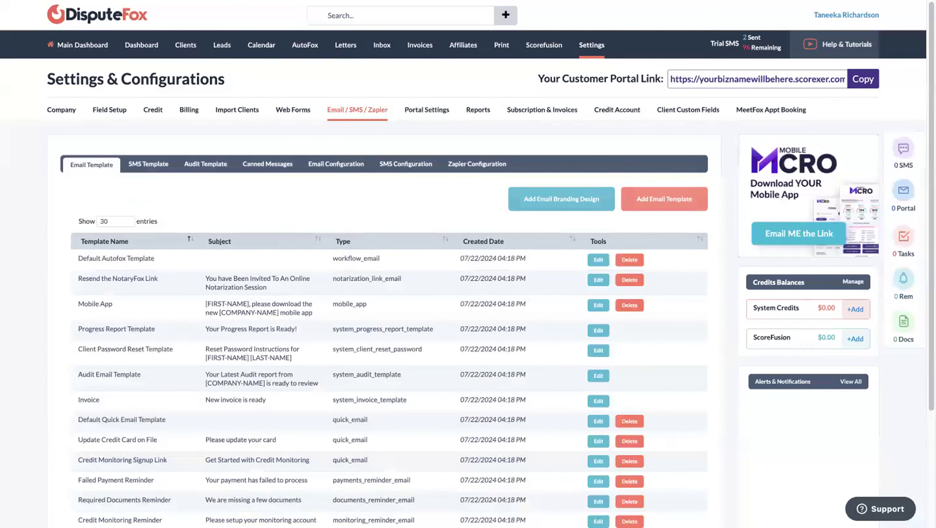
Step: Add Affiliate alongside Client Email as a recipient of the Progress Report Template and save the template
{"action": "scroll", "coordinate": [905, 148], "scroll_direction": "down", "scroll_amount": 3}
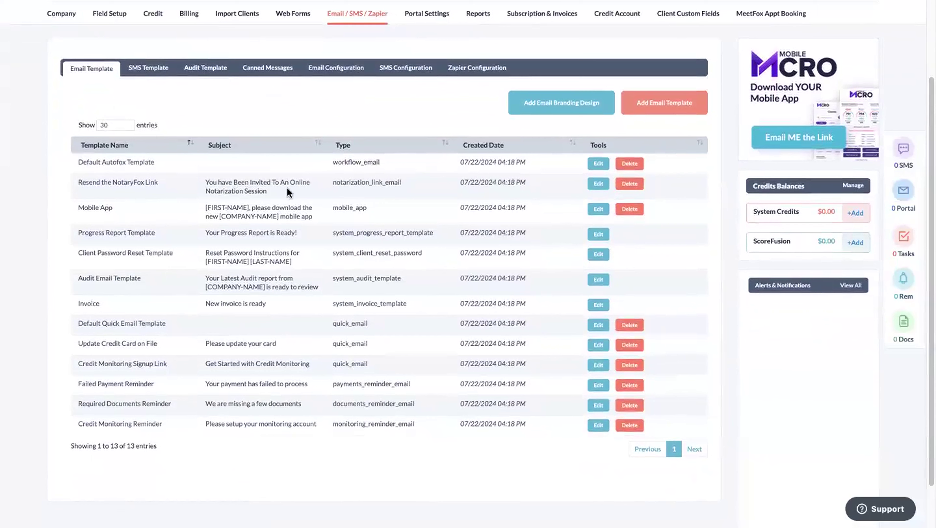
{"action": "left_click_drag", "start_coordinate": [434, 451], "coordinate": [445, 393]}
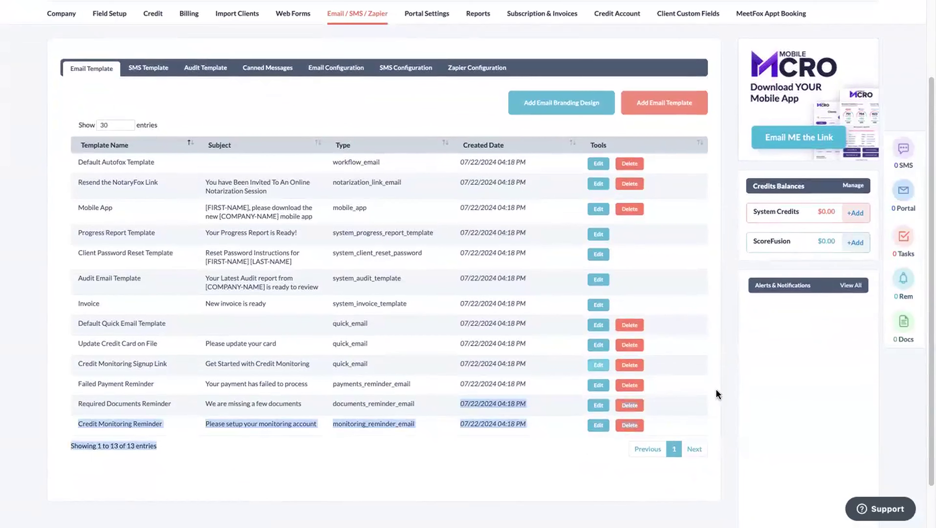
{"action": "left_click", "coordinate": [733, 403]}
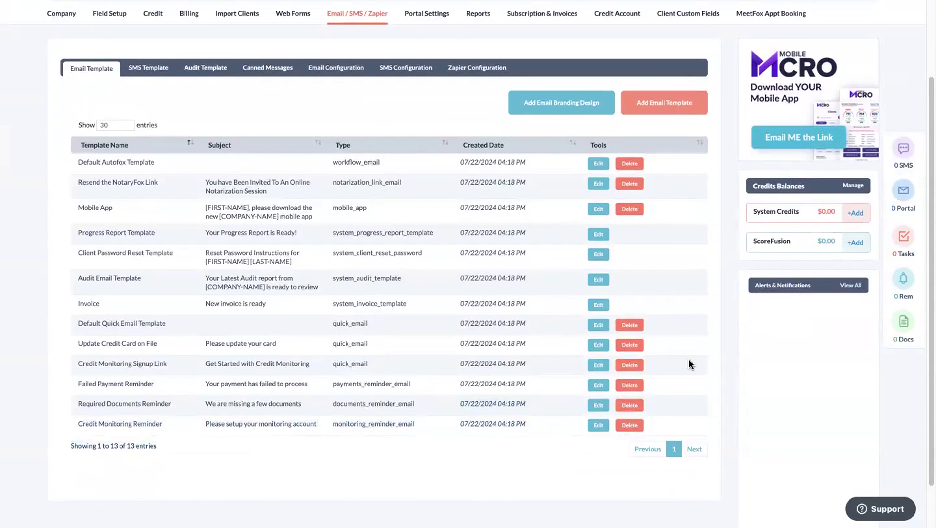
{"action": "scroll", "coordinate": [926, 196], "scroll_direction": "up", "scroll_amount": 1}
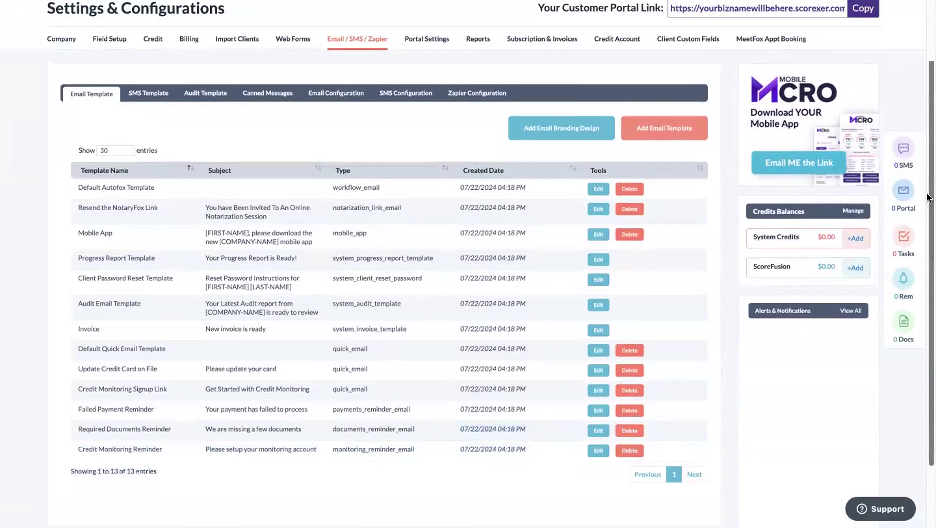
{"action": "scroll", "coordinate": [926, 196], "scroll_direction": "up", "scroll_amount": 2}
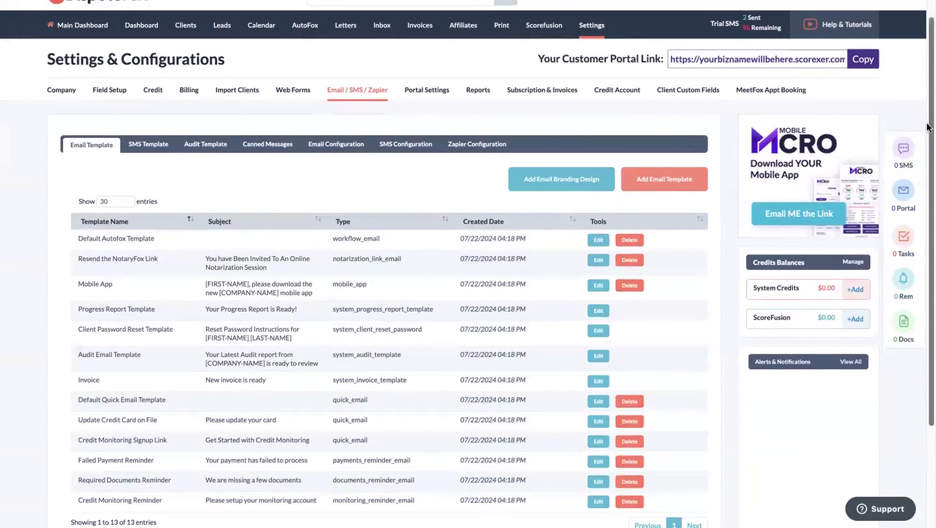
{"action": "scroll", "coordinate": [905, 174], "scroll_direction": "down", "scroll_amount": 3}
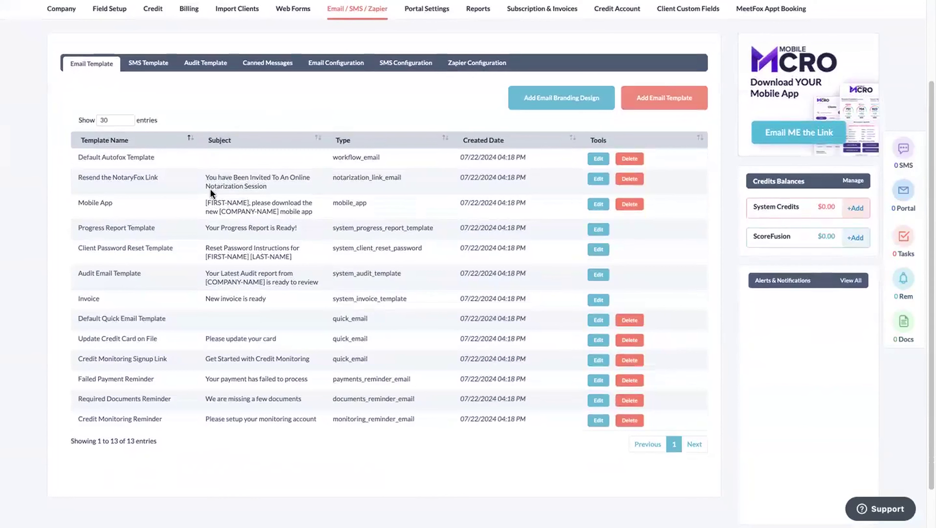
{"action": "left_click", "coordinate": [599, 229]}
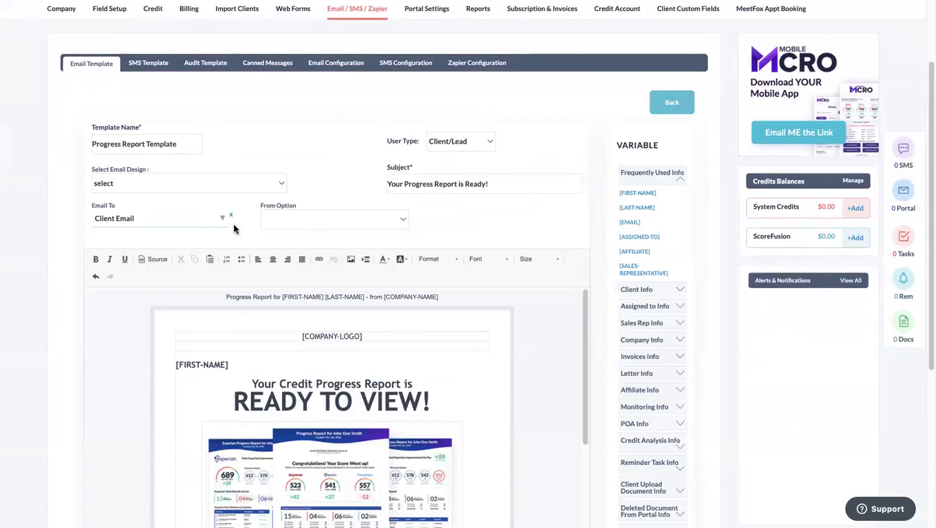
{"action": "left_click", "coordinate": [186, 219]}
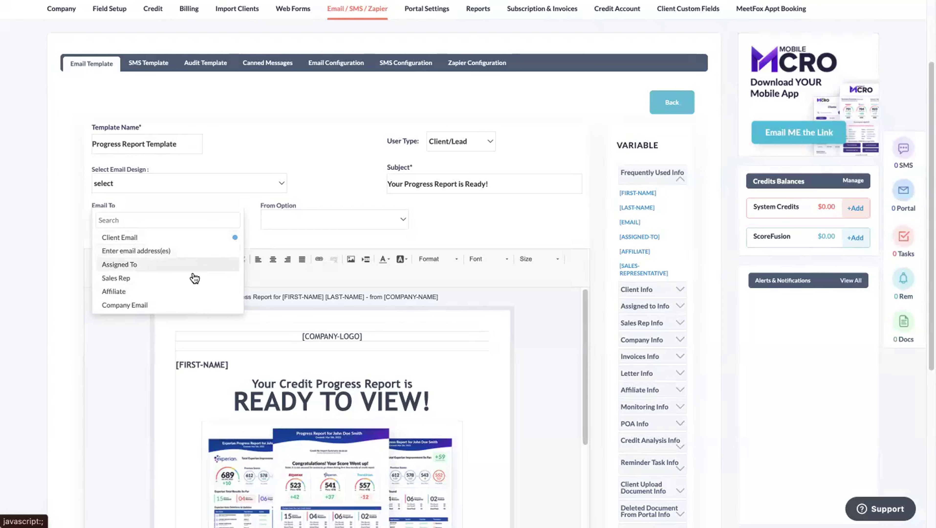
{"action": "left_click", "coordinate": [190, 291]}
{"action": "left_click", "coordinate": [319, 185]}
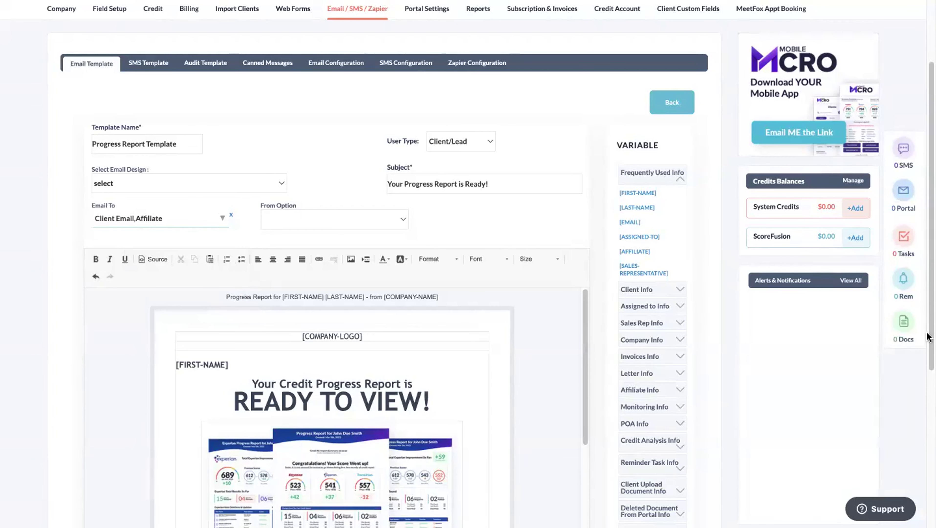
{"action": "left_click_drag", "start_coordinate": [929, 340], "coordinate": [929, 499]}
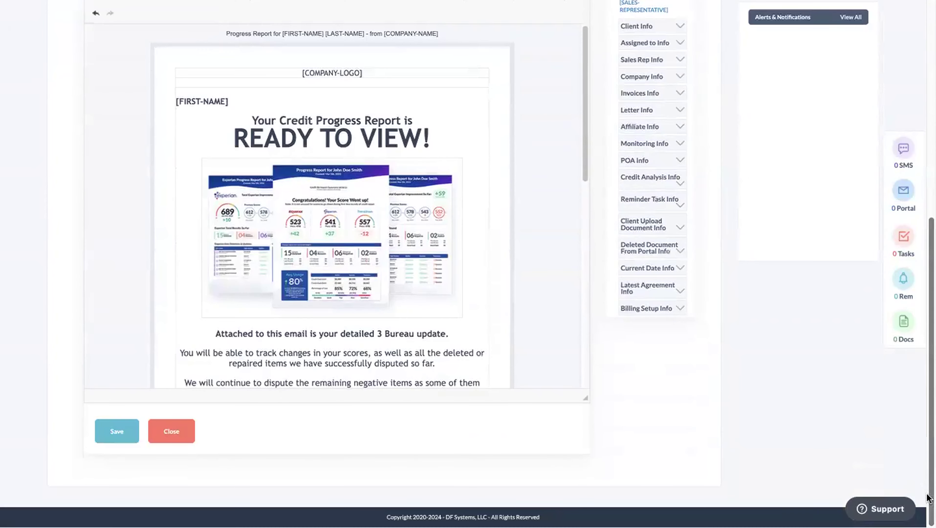
{"action": "left_click", "coordinate": [124, 432]}
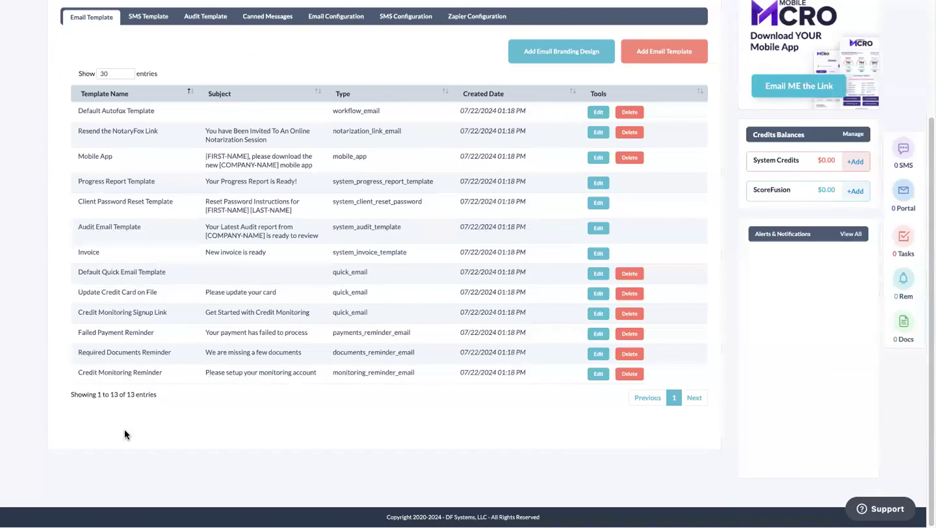
Step: Open the Mobile App email template for editing
{"action": "left_click", "coordinate": [596, 162]}
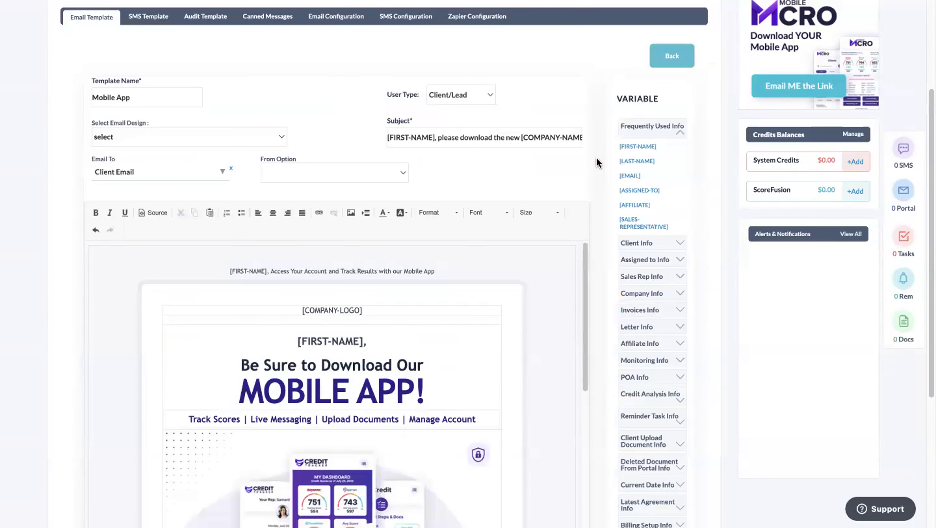
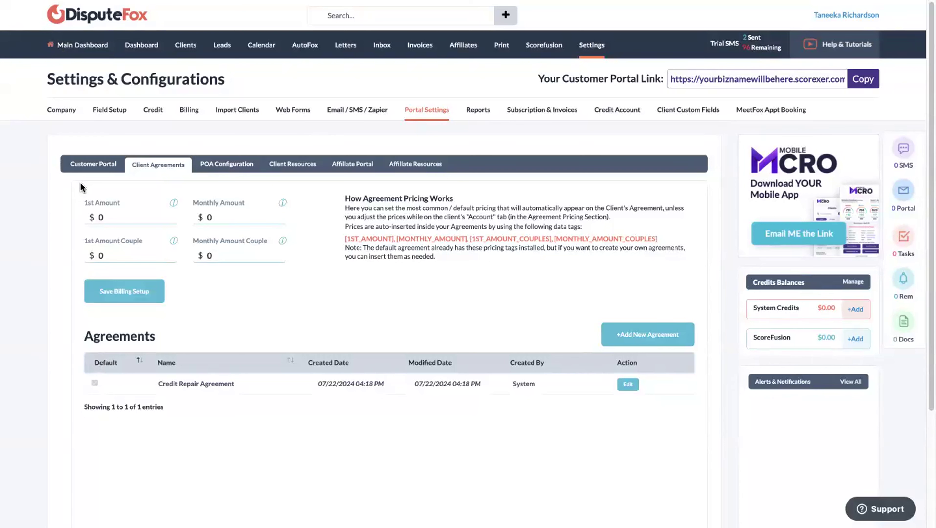
Step: Open the company profile settings and look over the company details, setup tutorial and mobile app sections
{"action": "mouse_move", "coordinate": [419, 55]}
{"action": "left_click", "coordinate": [583, 54]}
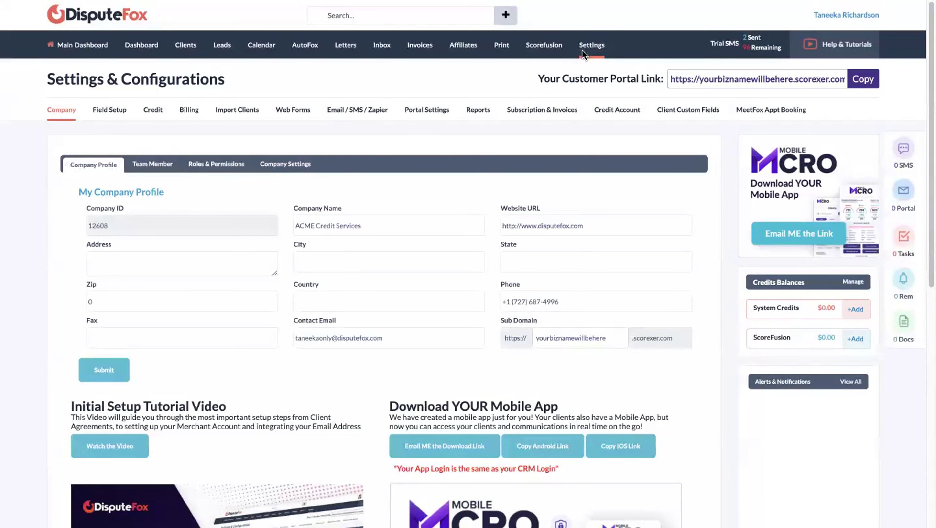
{"action": "left_click_drag", "start_coordinate": [928, 62], "coordinate": [924, 116]}
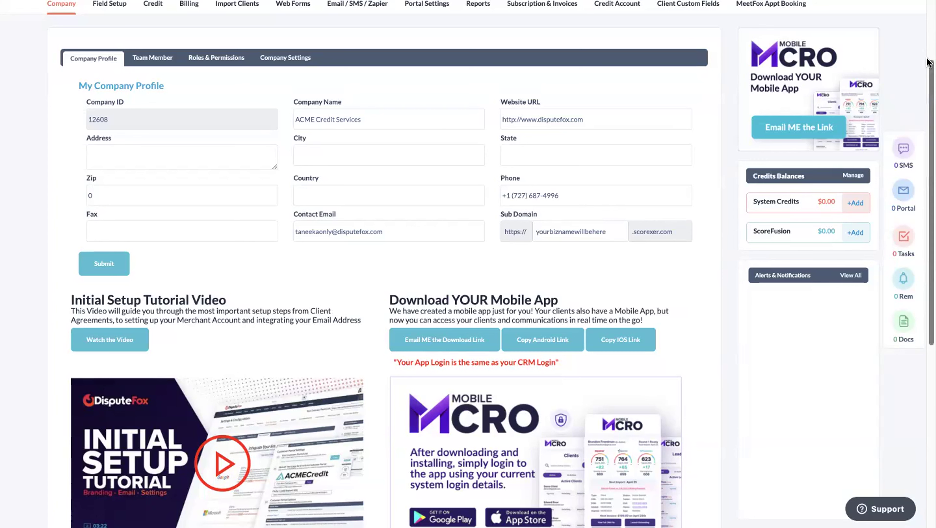
{"action": "scroll", "coordinate": [928, 74], "scroll_direction": "down", "scroll_amount": 3}
{"action": "scroll", "coordinate": [928, 86], "scroll_direction": "up", "scroll_amount": 3}
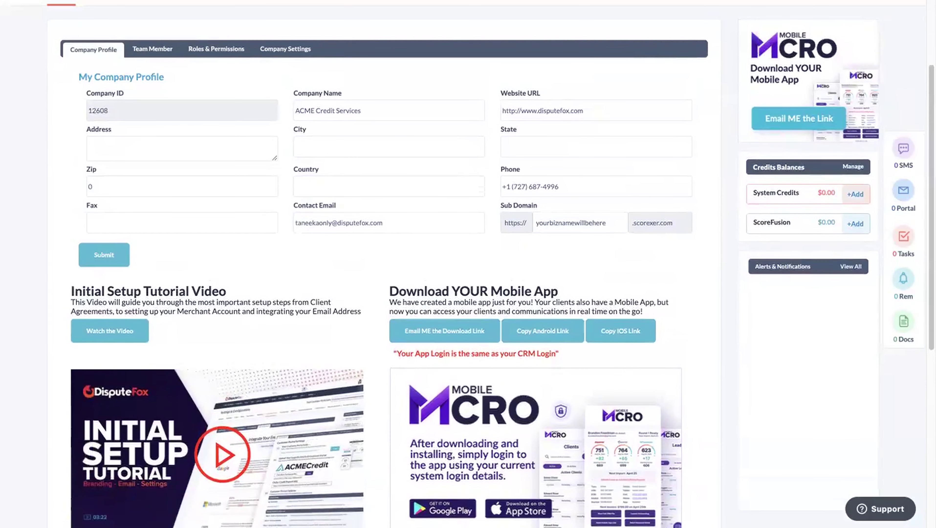
{"action": "left_click", "coordinate": [927, 0]}
{"action": "left_click", "coordinate": [607, 86]}
{"action": "left_click_drag", "start_coordinate": [930, 122], "coordinate": [928, 67]}
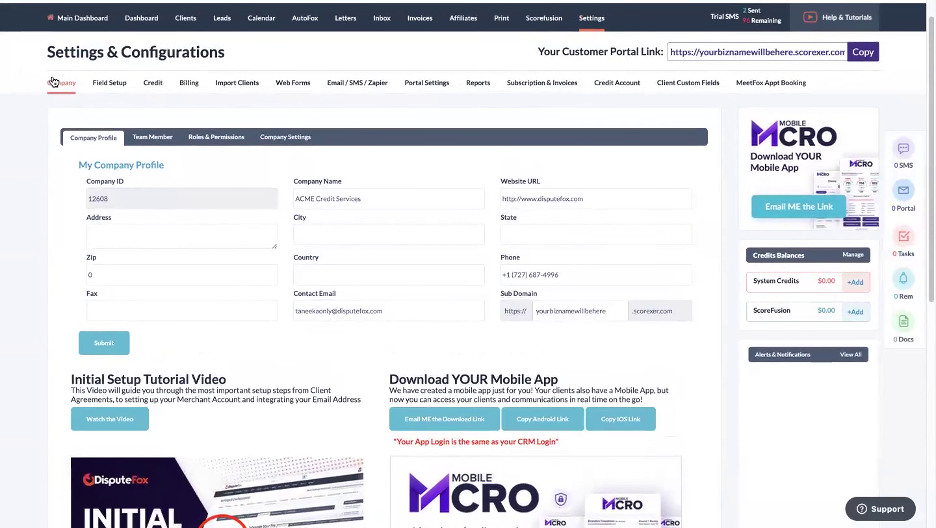
{"action": "left_click_drag", "start_coordinate": [929, 144], "coordinate": [928, 223]}
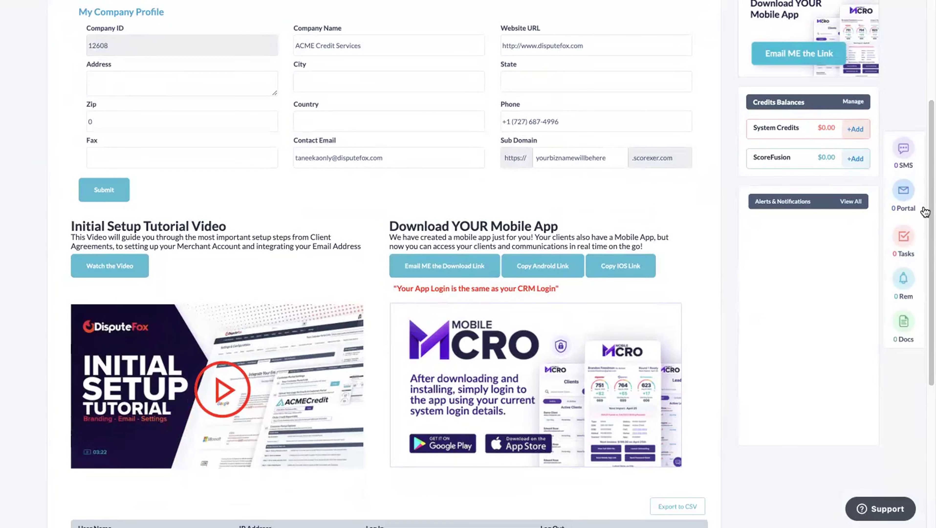
{"action": "left_click_drag", "start_coordinate": [927, 214], "coordinate": [928, 110]}
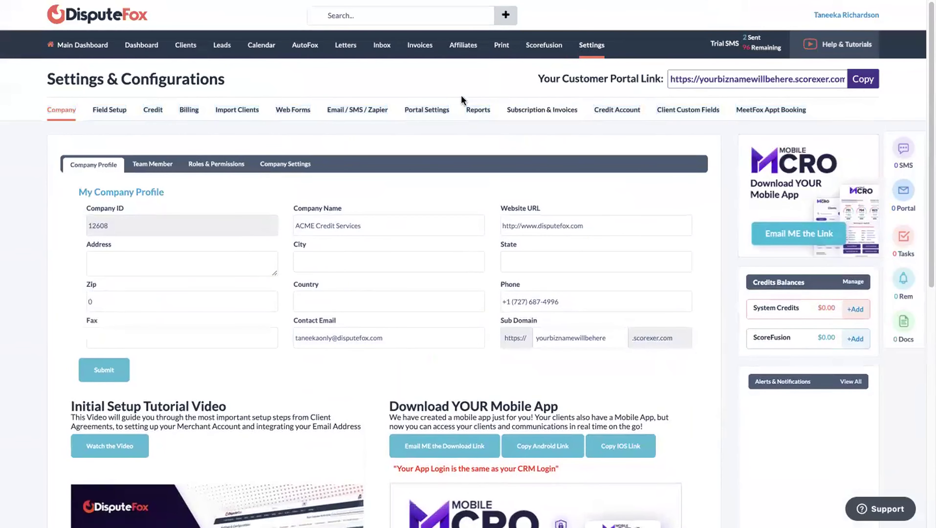
Step: Open the client agreements within the customer portal settings
{"action": "left_click", "coordinate": [417, 111]}
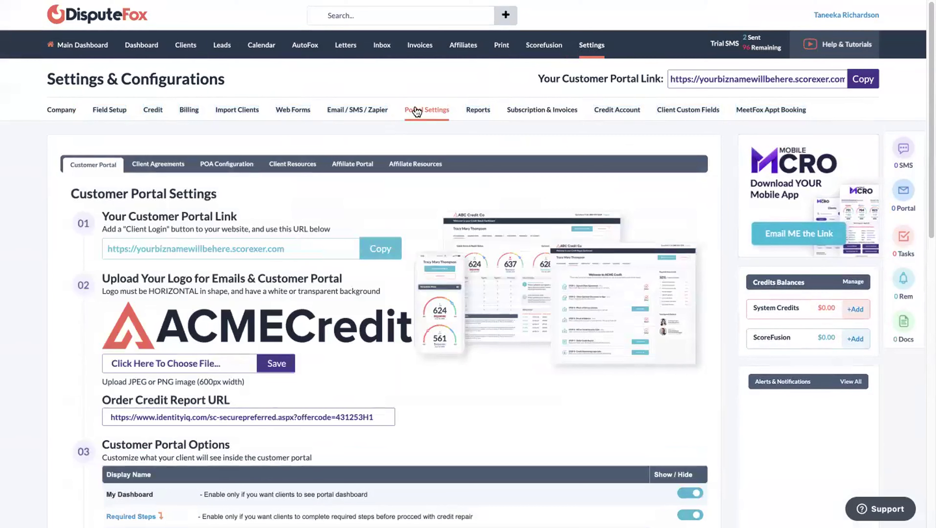
{"action": "left_click", "coordinate": [158, 165]}
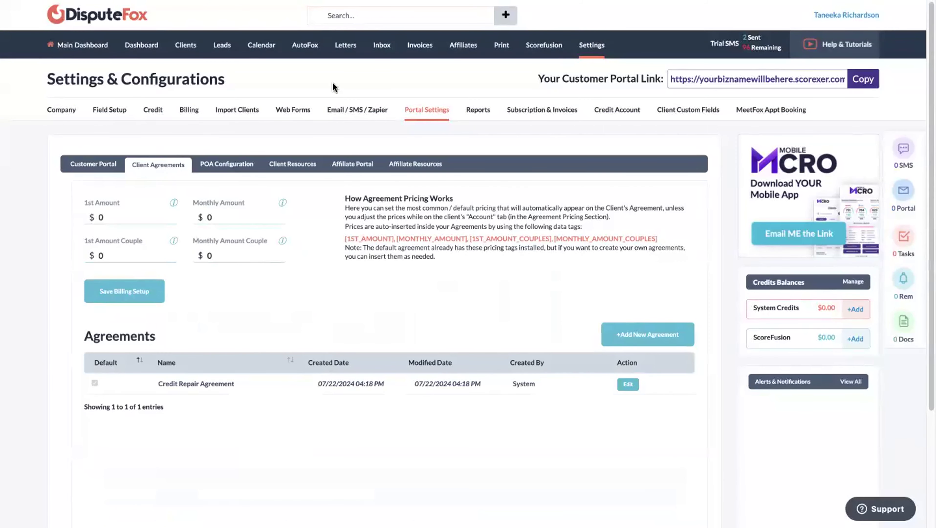
Step: Open the SIGNUP web form in the form builder and show its available agreement choices
{"action": "left_click", "coordinate": [300, 109]}
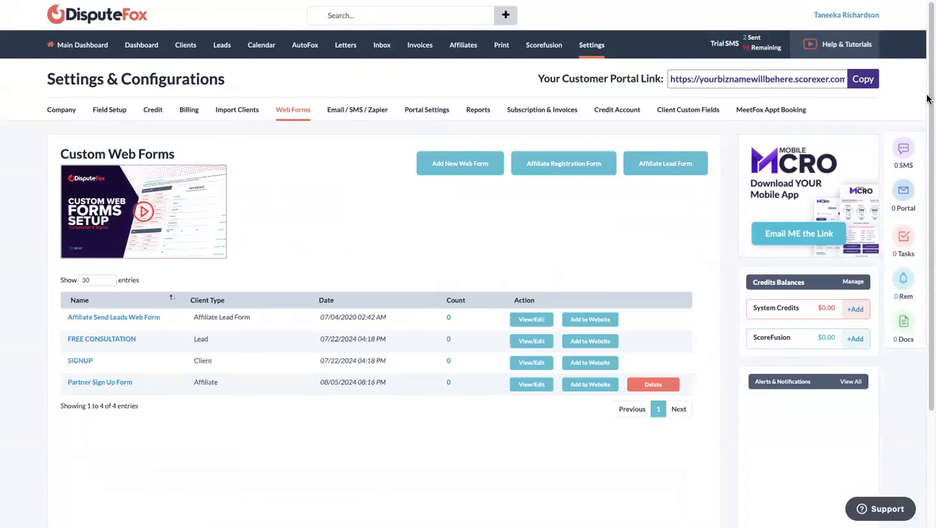
{"action": "scroll", "coordinate": [927, 177], "scroll_direction": "down", "scroll_amount": 2}
{"action": "scroll", "coordinate": [928, 177], "scroll_direction": "down", "scroll_amount": 1}
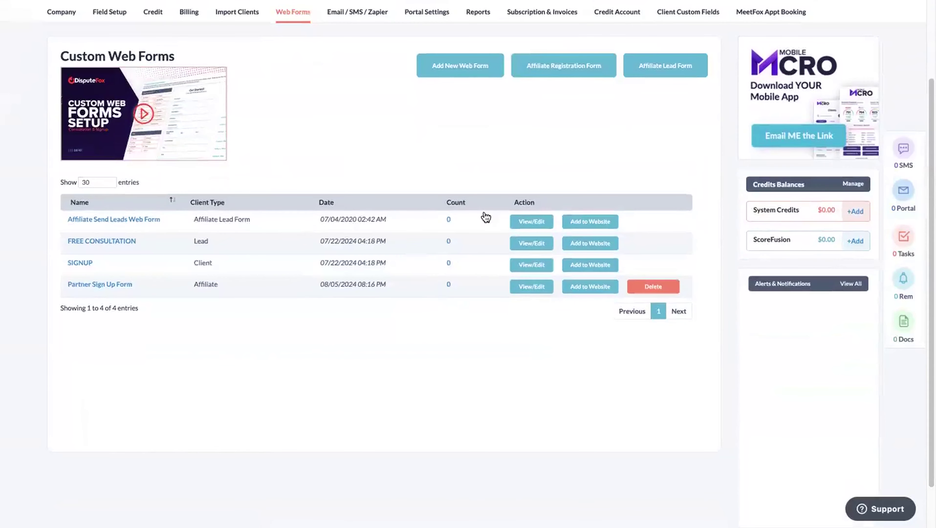
{"action": "left_click", "coordinate": [545, 270]}
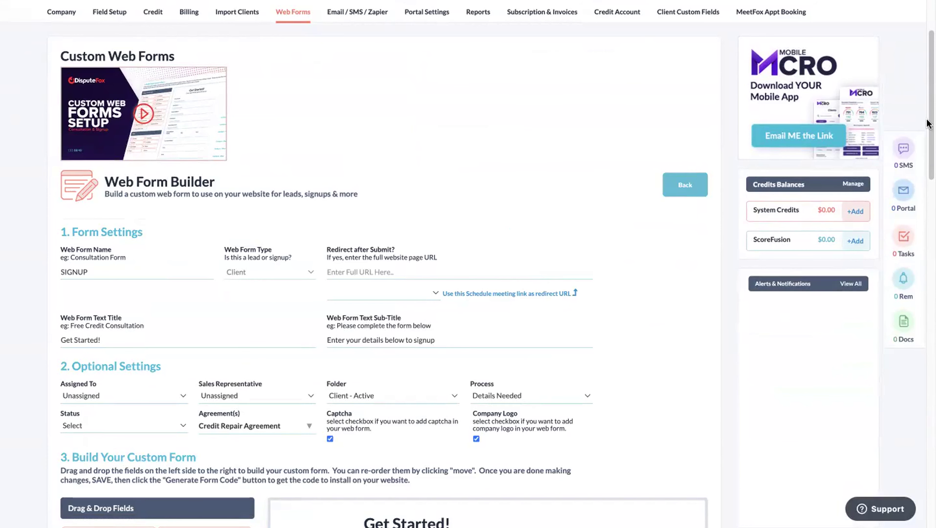
{"action": "left_click_drag", "start_coordinate": [928, 113], "coordinate": [926, 189]}
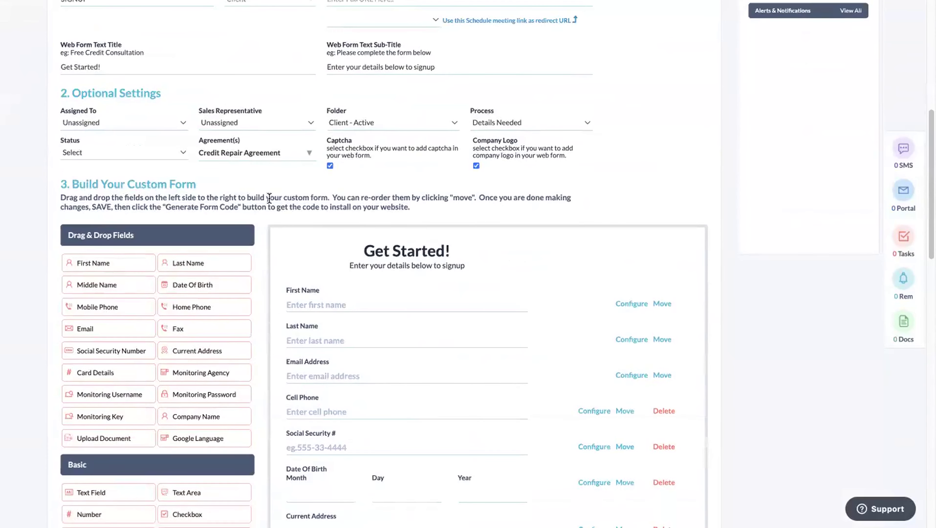
{"action": "left_click", "coordinate": [279, 159]}
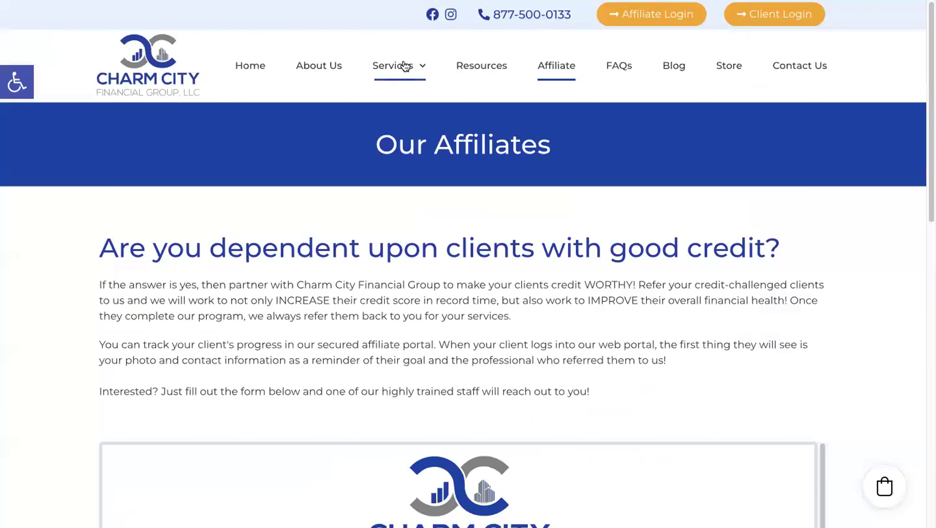
Step: Switch to the Charm City Financial Group website, open its Credit Repair service page and examine the Bronze, Silver and Gold package offers
{"action": "mouse_move", "coordinate": [406, 70]}
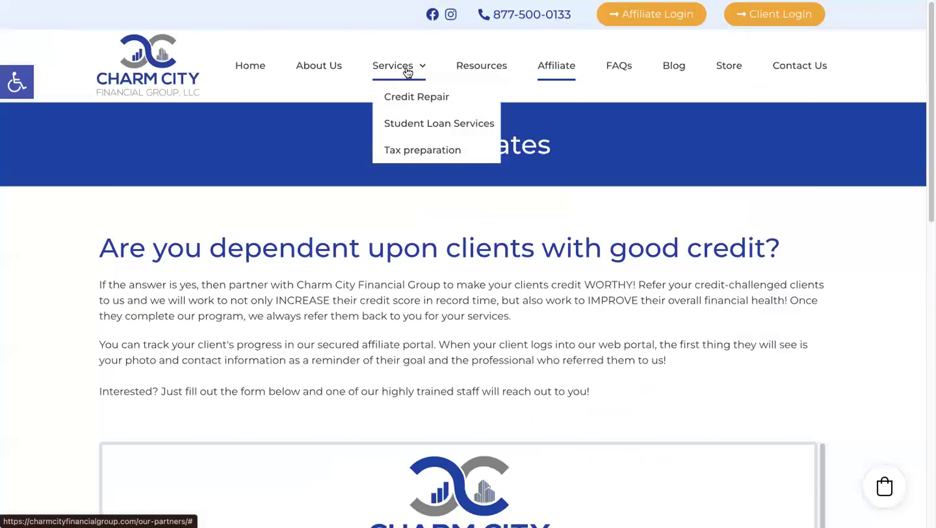
{"action": "left_click", "coordinate": [415, 110]}
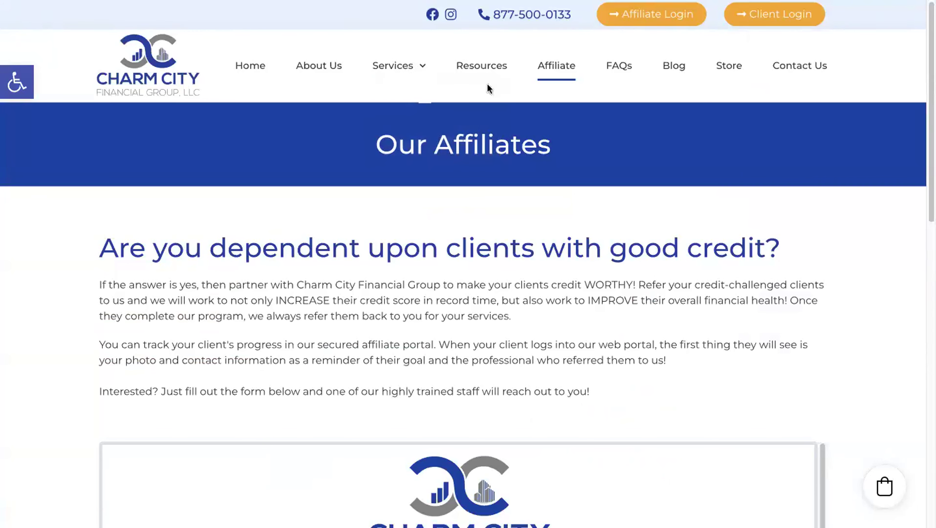
{"action": "left_click_drag", "start_coordinate": [927, 202], "coordinate": [928, 311]}
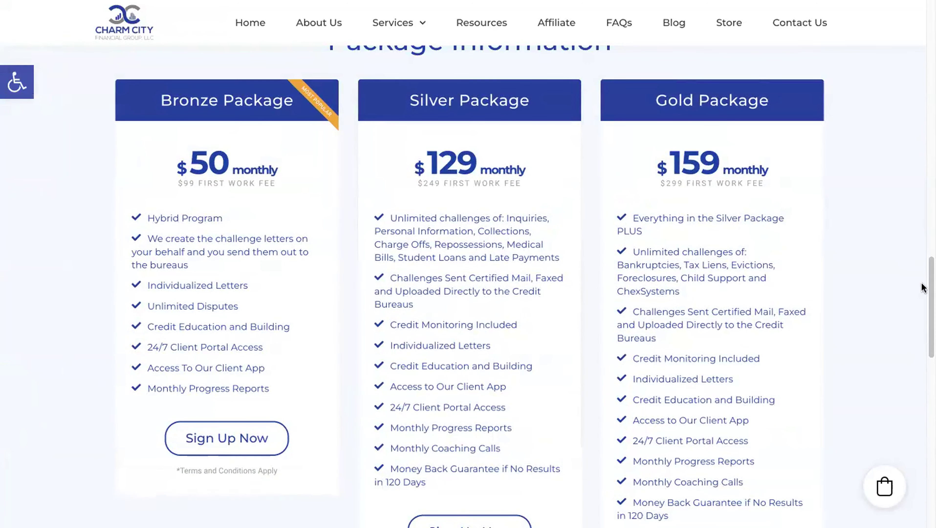
{"action": "left_click_drag", "start_coordinate": [922, 287], "coordinate": [922, 48]}
{"action": "scroll", "coordinate": [913, 297], "scroll_direction": "down", "scroll_amount": 10}
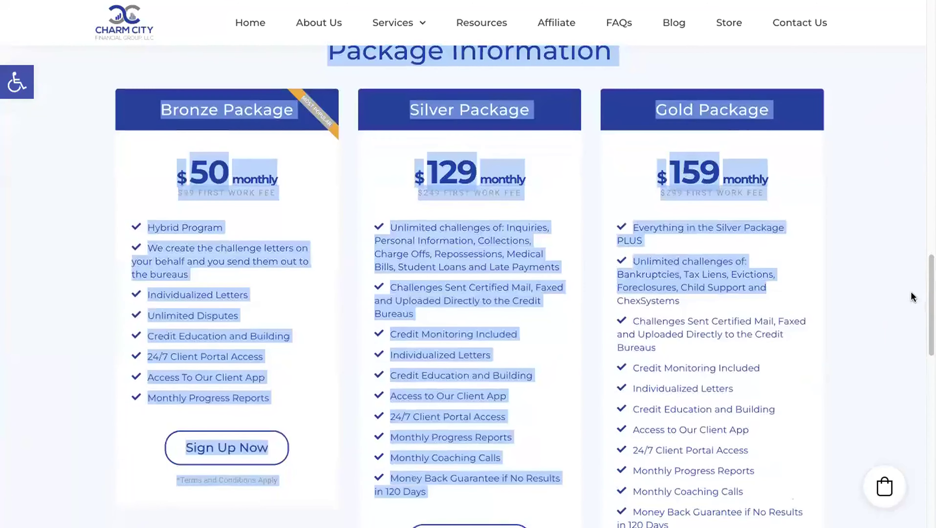
{"action": "scroll", "coordinate": [913, 297], "scroll_direction": "up", "scroll_amount": 1}
{"action": "left_click", "coordinate": [855, 118]}
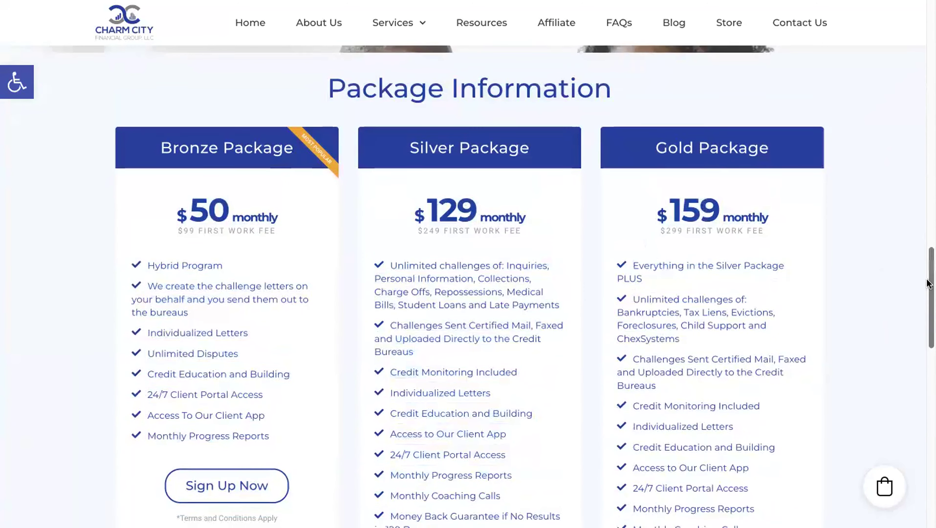
{"action": "scroll", "coordinate": [926, 284], "scroll_direction": "down", "scroll_amount": 1}
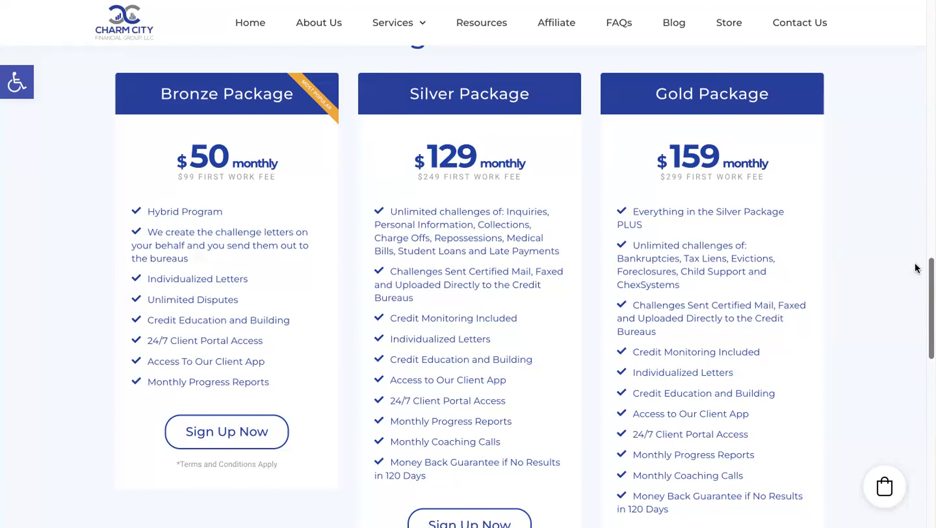
{"action": "scroll", "coordinate": [927, 255], "scroll_direction": "up", "scroll_amount": 3}
{"action": "left_click_drag", "start_coordinate": [927, 247], "coordinate": [929, 28]}
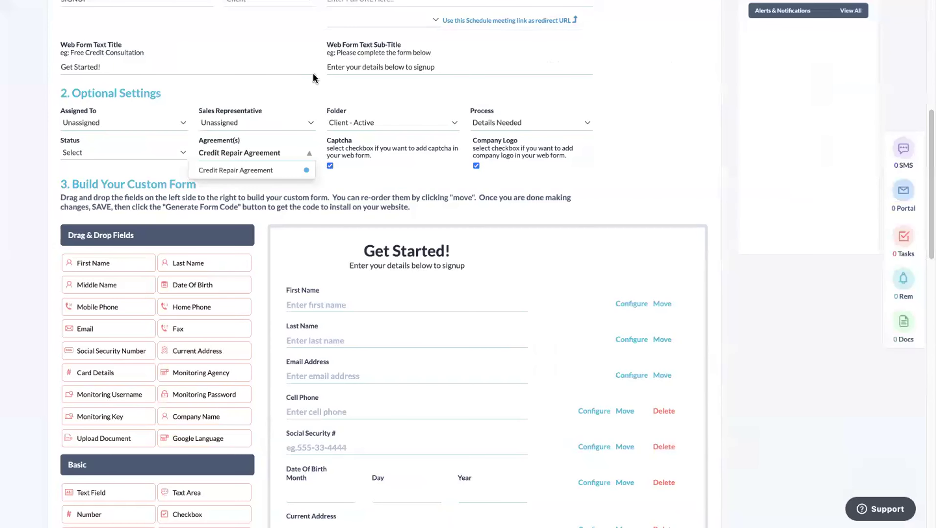
Step: Return to the SIGNUP web form in DisputeFox and bring its form settings into view
{"action": "left_click_drag", "start_coordinate": [928, 227], "coordinate": [929, 133]}
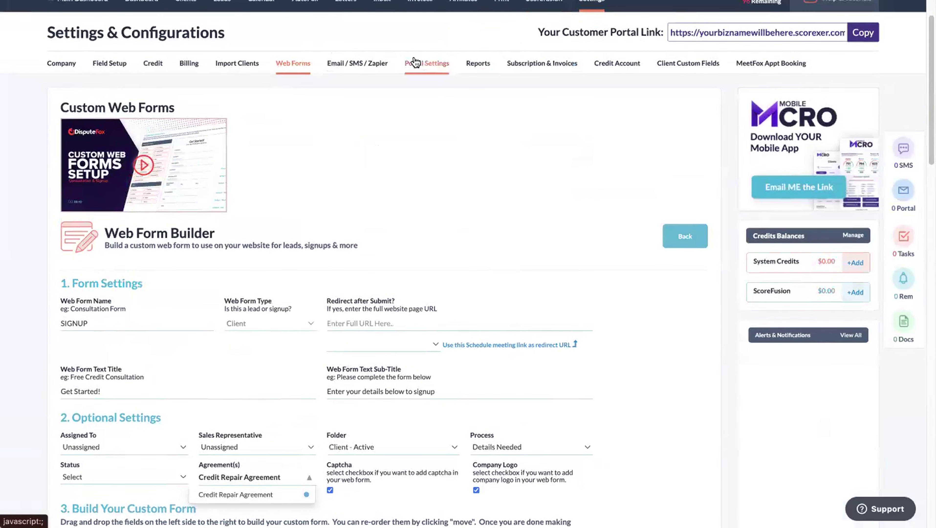
{"action": "left_click_drag", "start_coordinate": [928, 148], "coordinate": [928, 92]}
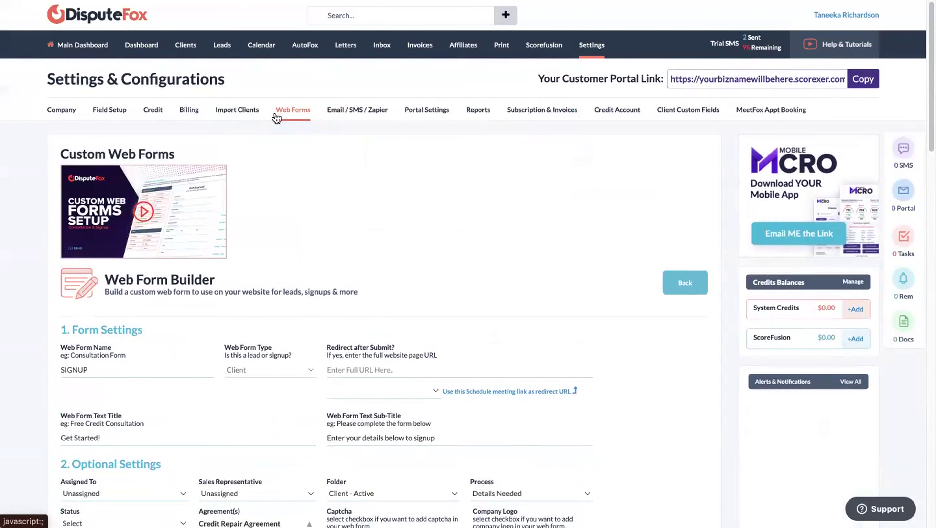
Step: Open the default Credit Repair Agreement from the portal's client agreements and skim its full text
{"action": "left_click", "coordinate": [429, 116]}
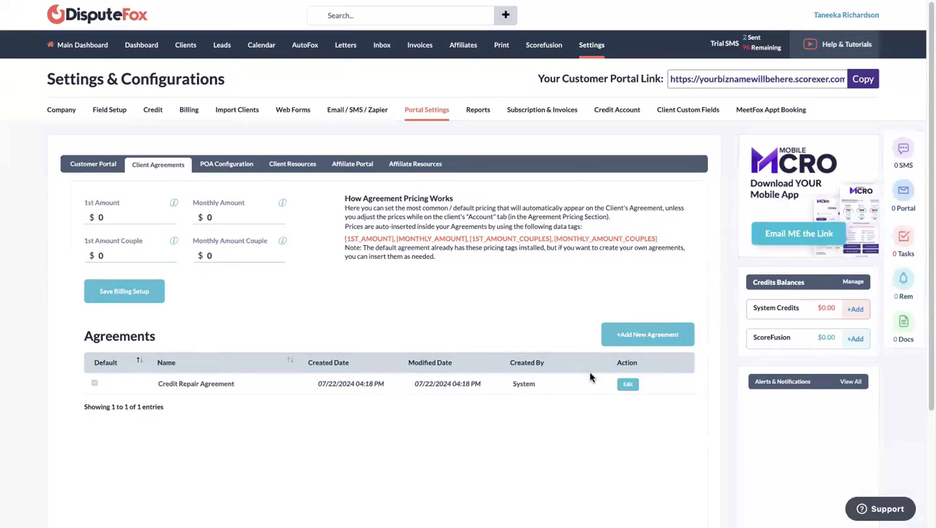
{"action": "left_click", "coordinate": [628, 383]}
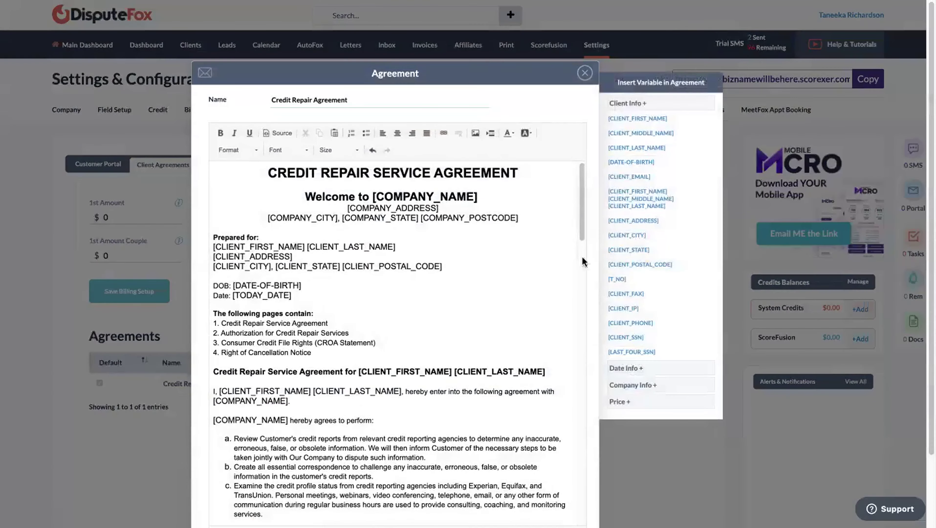
{"action": "left_click_drag", "start_coordinate": [577, 211], "coordinate": [554, 391]}
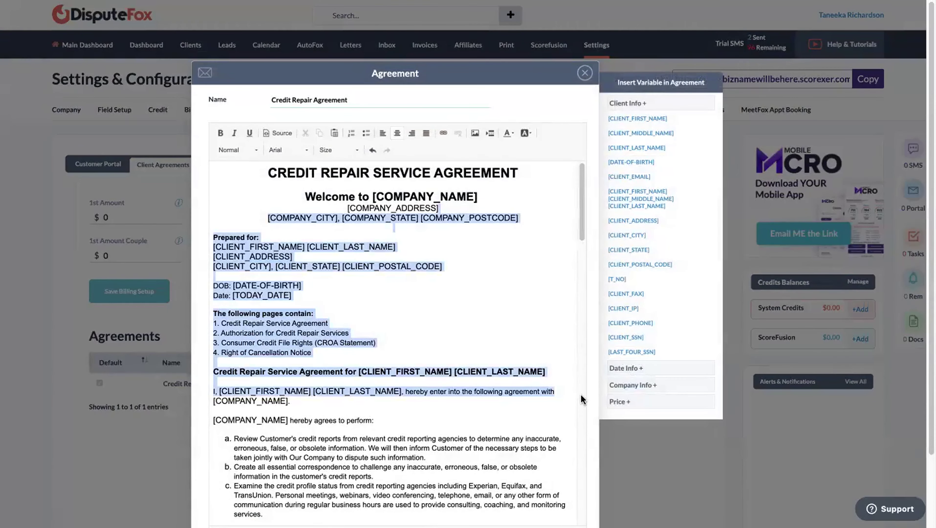
{"action": "left_click_drag", "start_coordinate": [586, 201], "coordinate": [550, 508]}
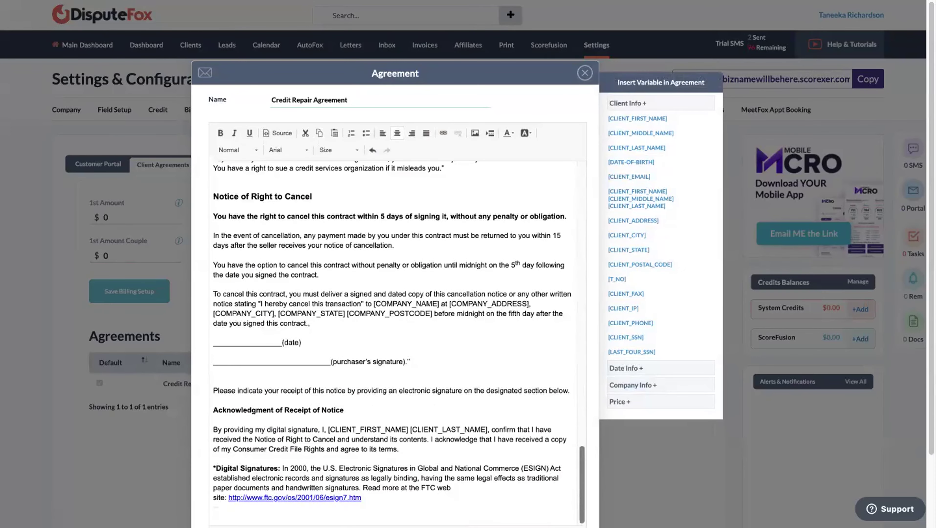
{"action": "scroll", "coordinate": [549, 282], "scroll_direction": "up", "scroll_amount": 15}
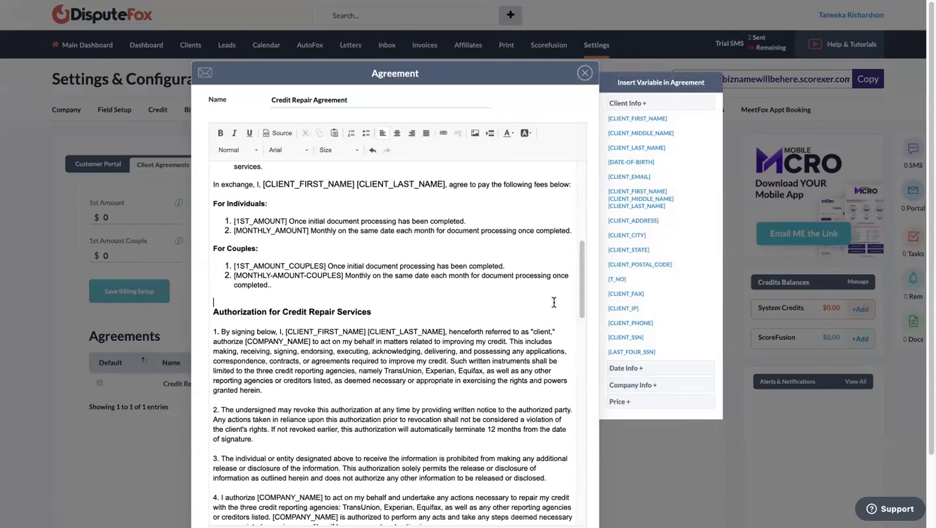
{"action": "left_click_drag", "start_coordinate": [582, 294], "coordinate": [581, 216]}
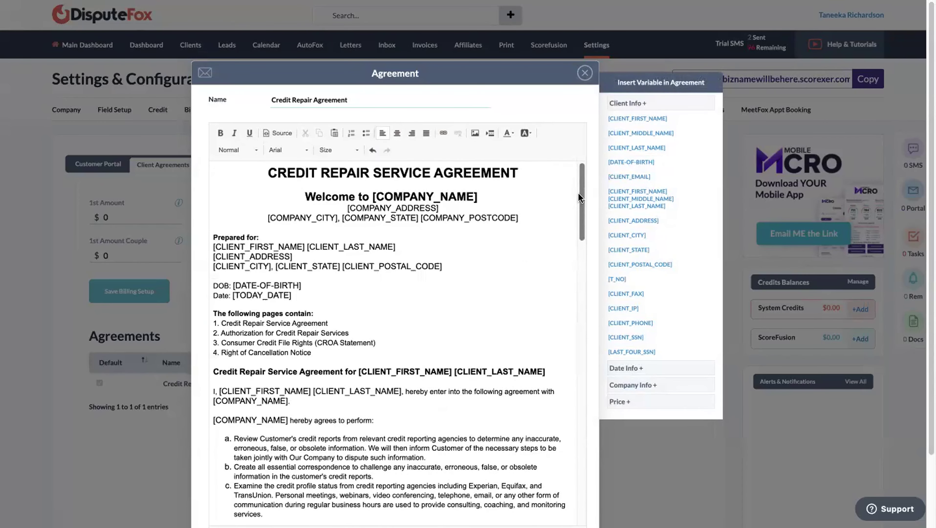
Step: Examine the agreement's cancellation notice, consumer credit file rights and authorization sections, and close the agreement
{"action": "left_click_drag", "start_coordinate": [578, 192], "coordinate": [581, 484]}
{"action": "scroll", "coordinate": [571, 348], "scroll_direction": "up", "scroll_amount": 20}
{"action": "left_click_drag", "start_coordinate": [581, 200], "coordinate": [579, 524]}
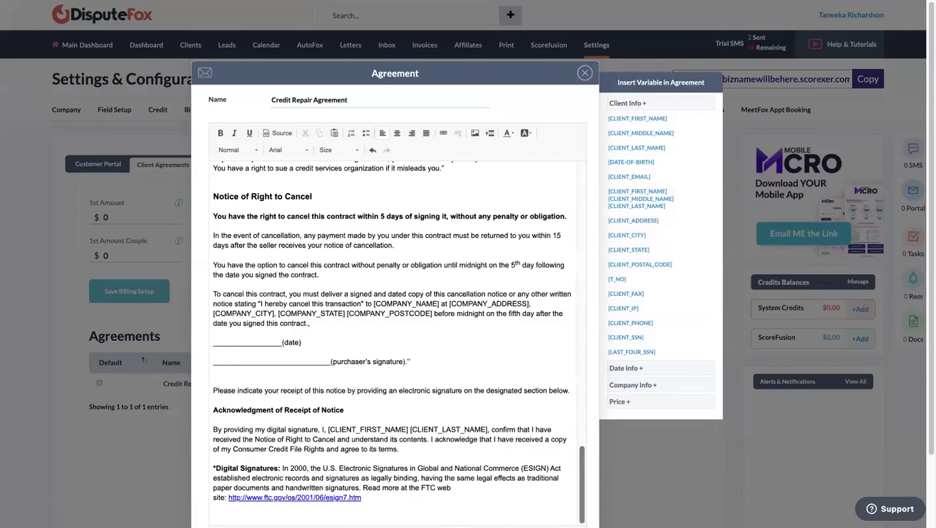
{"action": "scroll", "coordinate": [521, 495], "scroll_direction": "up", "scroll_amount": 5}
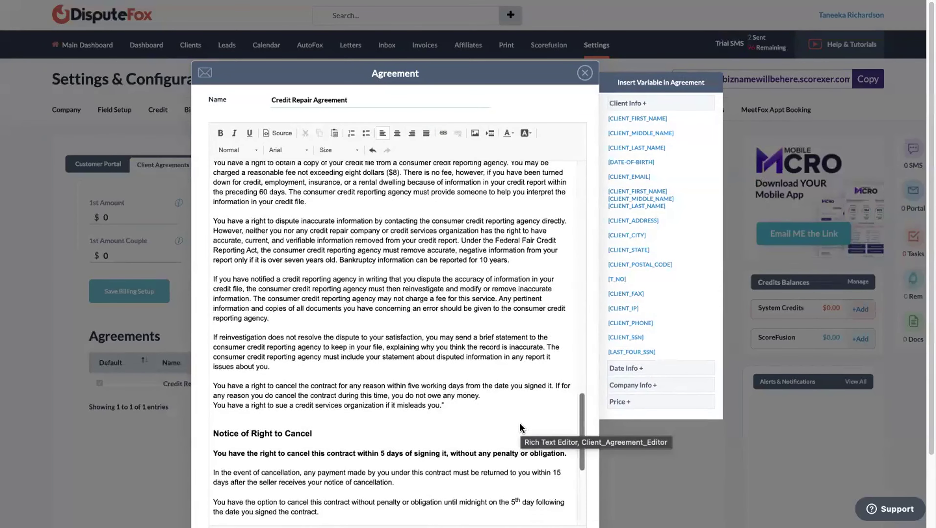
{"action": "scroll", "coordinate": [521, 428], "scroll_direction": "up", "scroll_amount": 8}
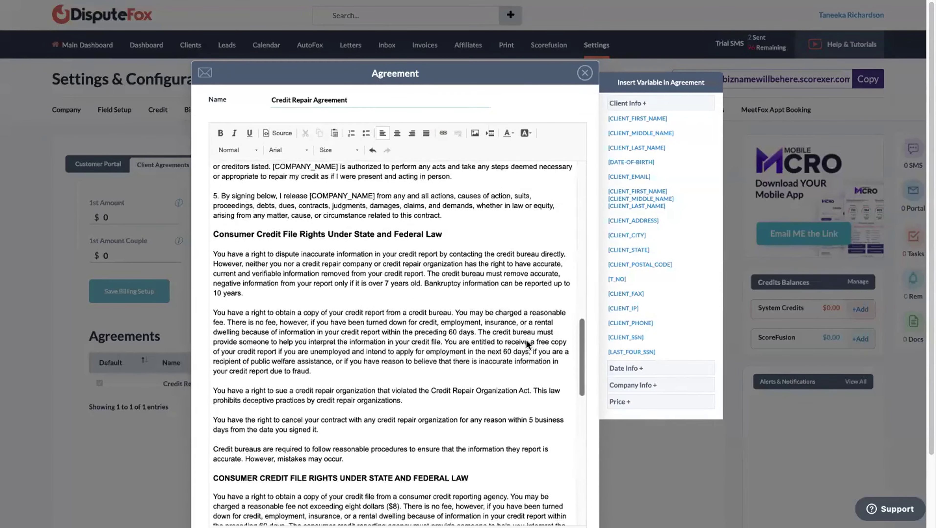
{"action": "scroll", "coordinate": [526, 339], "scroll_direction": "up", "scroll_amount": 6}
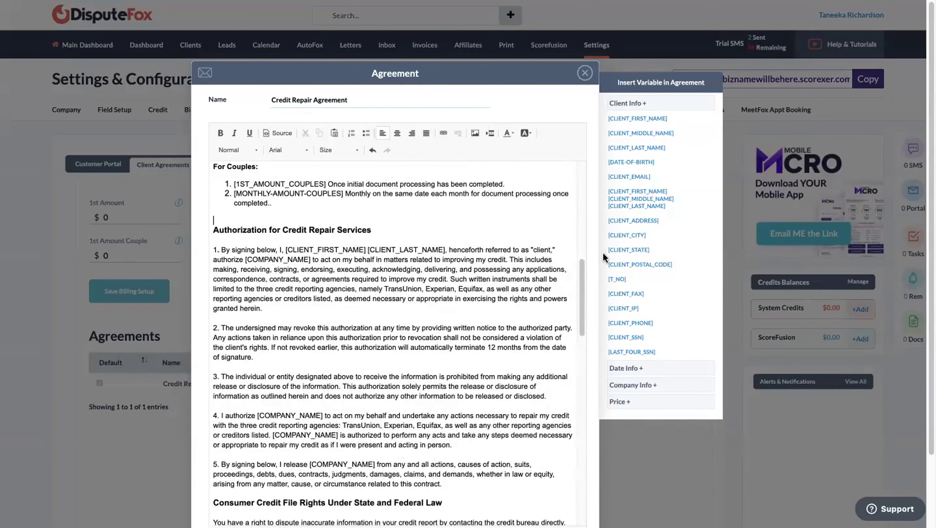
{"action": "left_click_drag", "start_coordinate": [581, 295], "coordinate": [589, 180]}
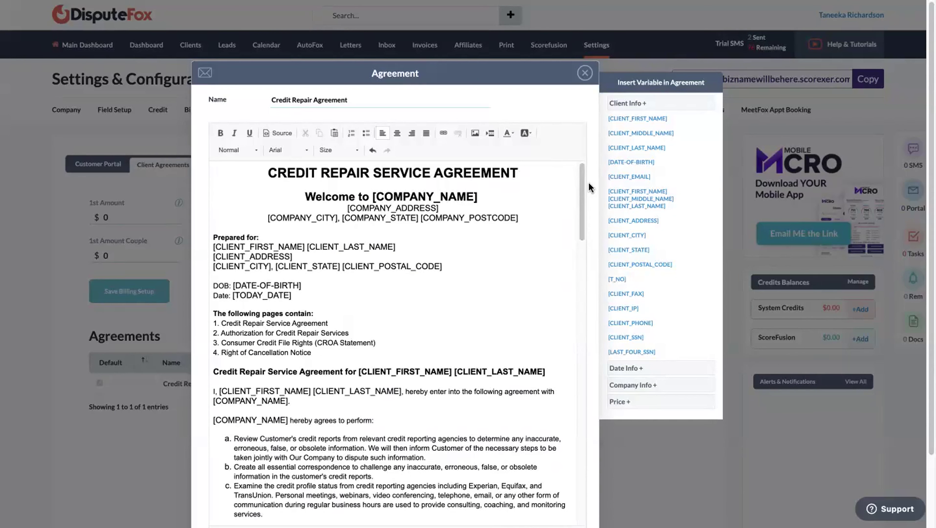
{"action": "left_click", "coordinate": [584, 73]}
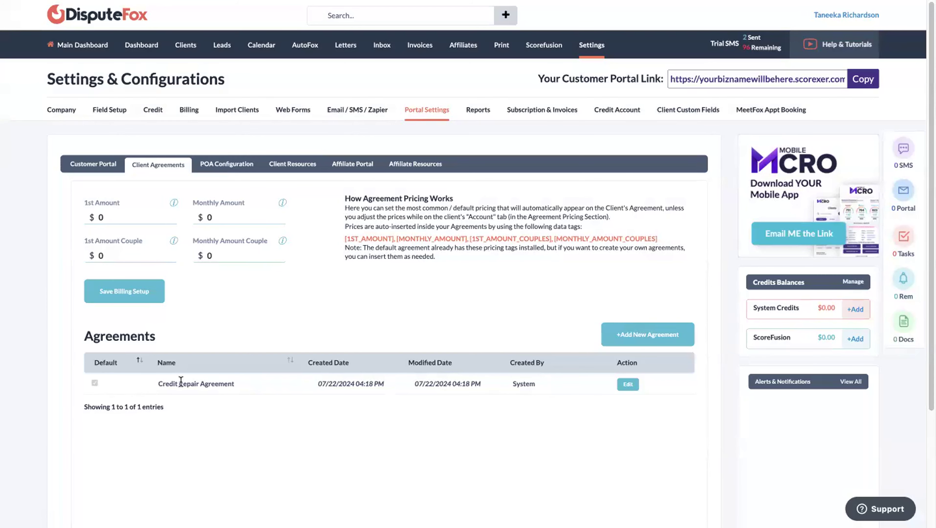
Step: Reopen the Credit Repair Agreement for another look, and view the blank form for adding a new agreement
{"action": "left_click", "coordinate": [627, 384]}
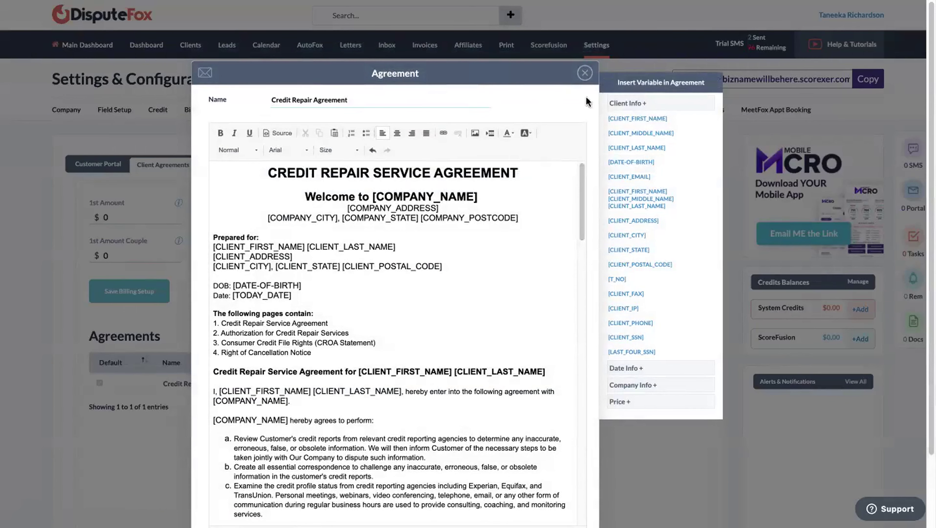
{"action": "left_click", "coordinate": [586, 74]}
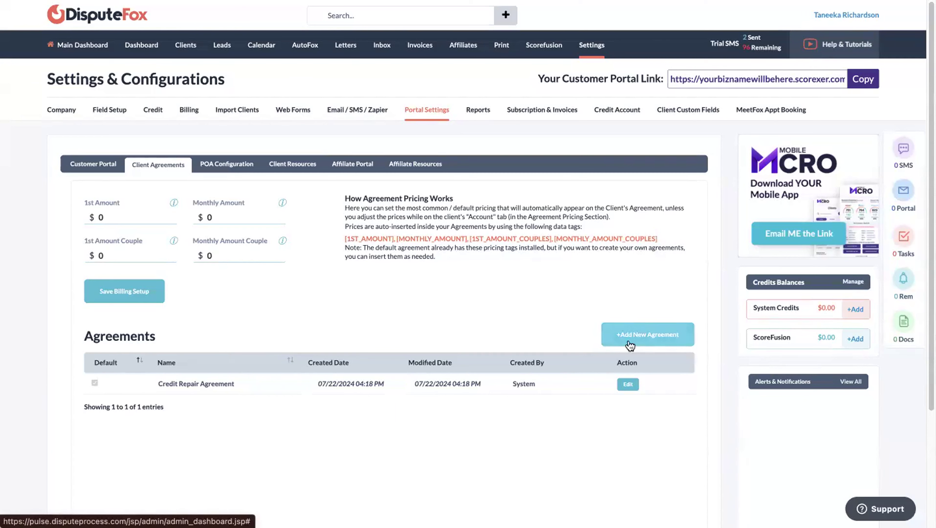
{"action": "left_click", "coordinate": [635, 336]}
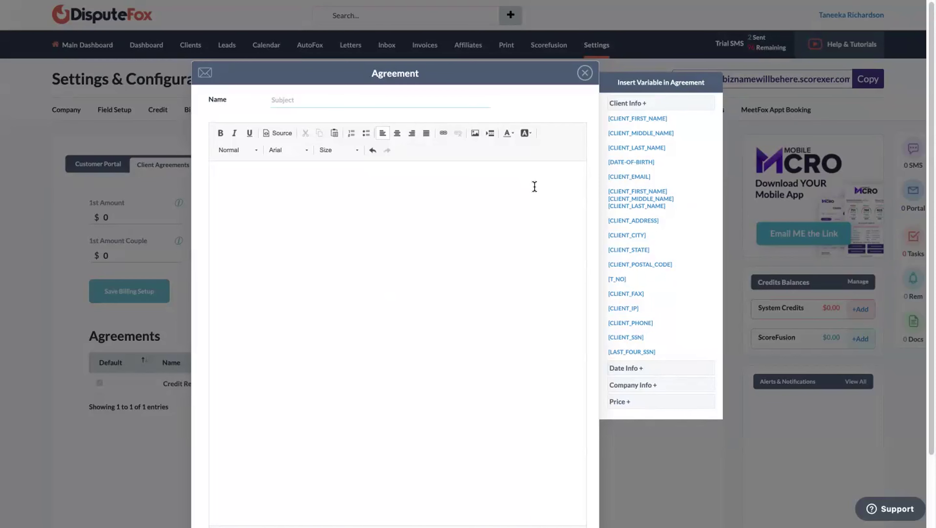
{"action": "left_click", "coordinate": [587, 68]}
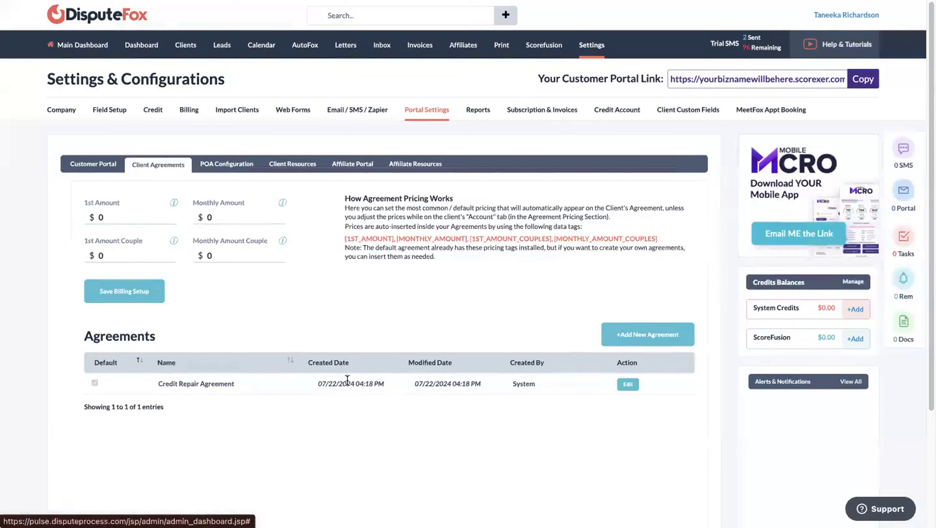
{"action": "scroll", "coordinate": [925, 20], "scroll_direction": "down", "scroll_amount": 4}
{"action": "scroll", "coordinate": [925, 21], "scroll_direction": "up", "scroll_amount": 4}
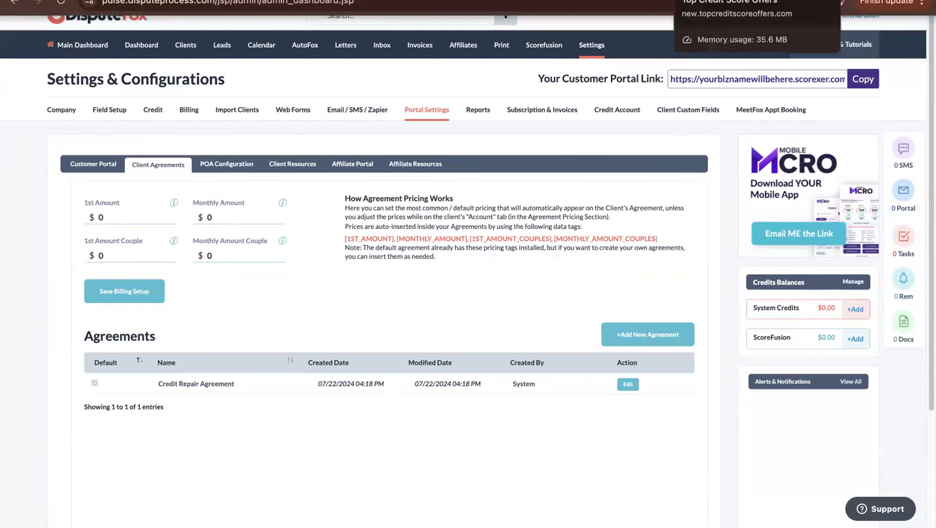
Step: Bring up a blank new agreement and expand its Date Info, Company Info and Price variable groups
{"action": "left_click", "coordinate": [625, 333]}
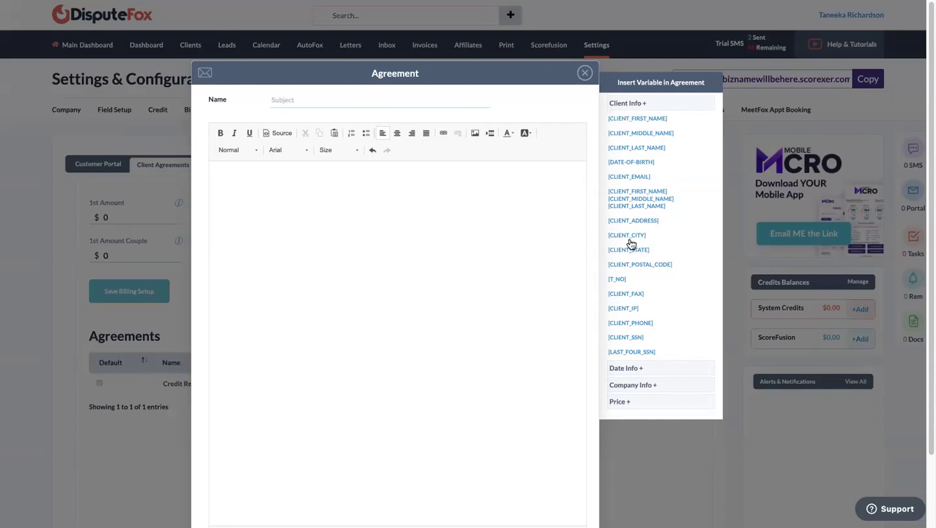
{"action": "left_click", "coordinate": [635, 369]}
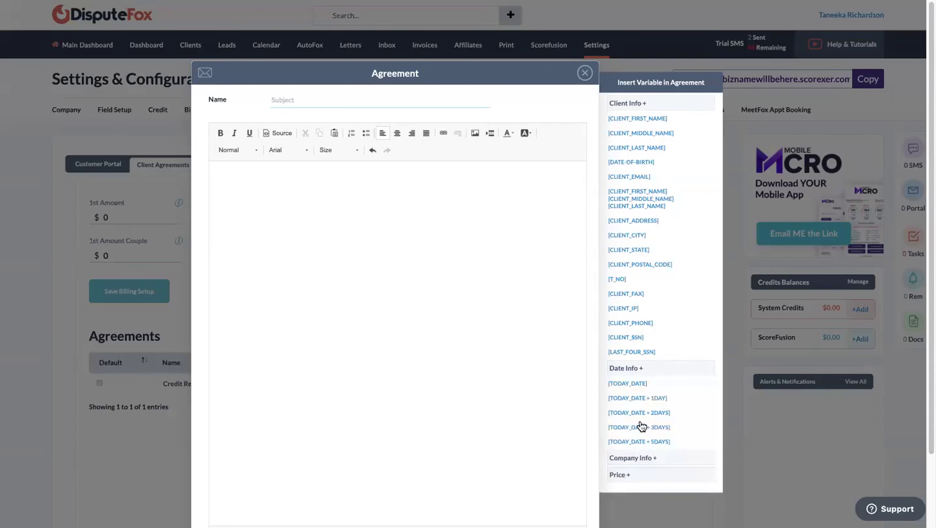
{"action": "left_click", "coordinate": [649, 457]}
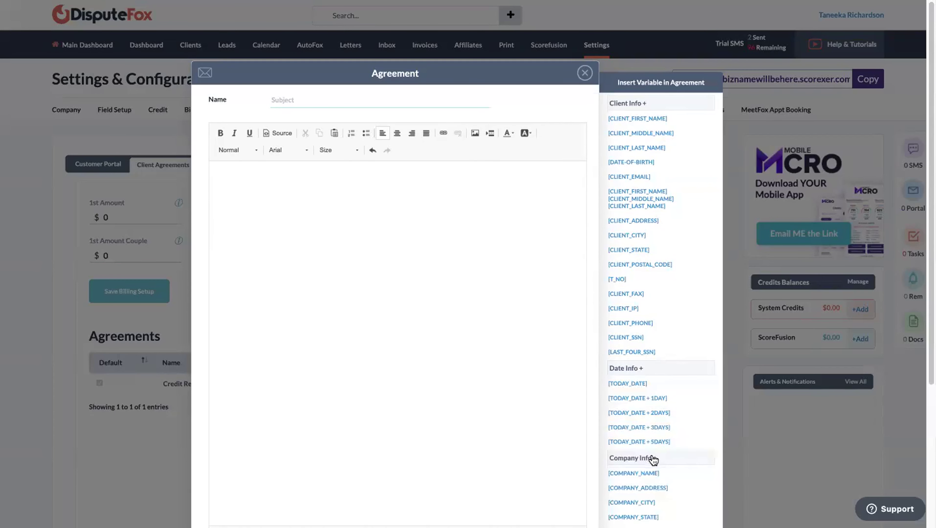
{"action": "left_click_drag", "start_coordinate": [927, 180], "coordinate": [926, 279]}
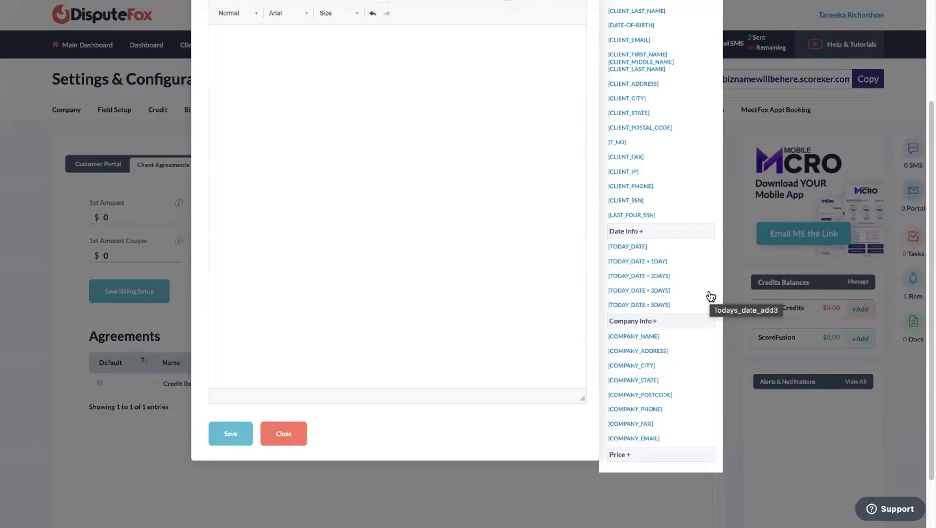
{"action": "left_click", "coordinate": [629, 453]}
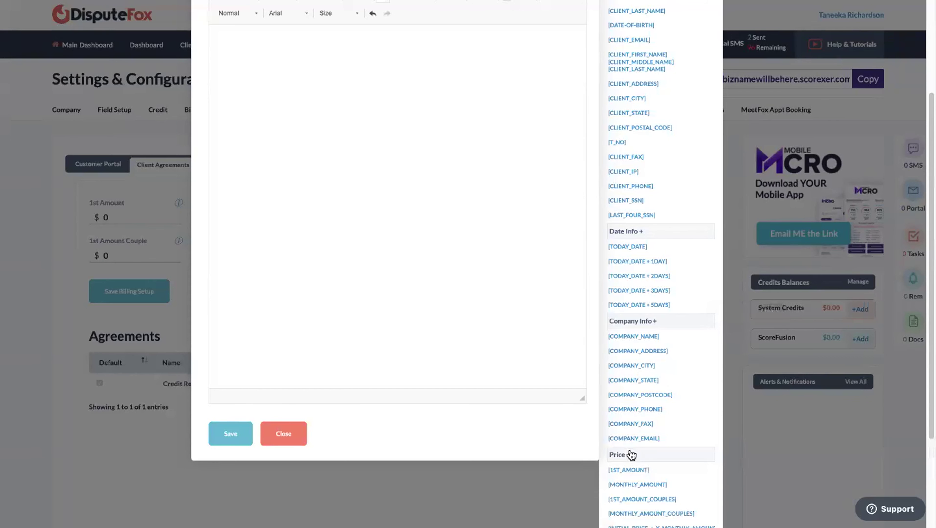
Step: Examine the Price variables, including the explanation of [INITIAL_PRICE_+_X_MONTHLY_AMOUNT], and close the new agreement without saving
{"action": "scroll", "coordinate": [924, 425], "scroll_direction": "down", "scroll_amount": 5}
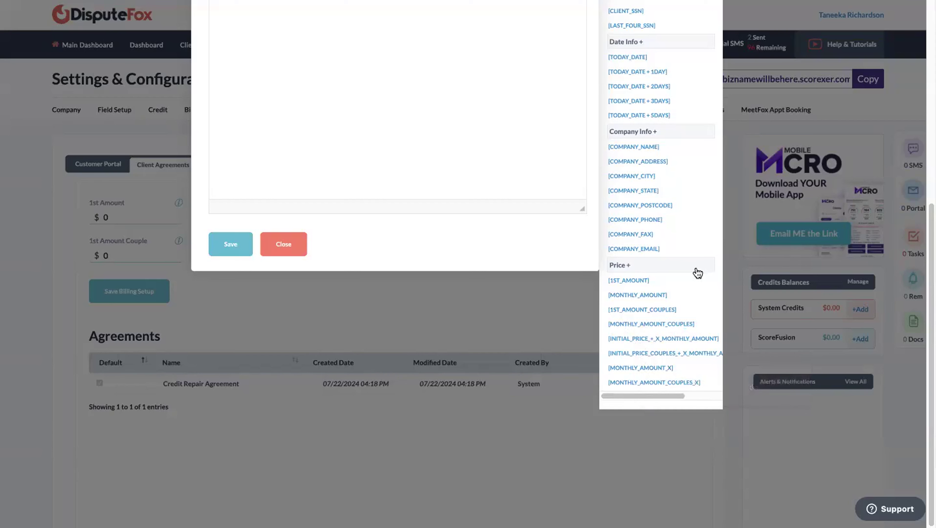
{"action": "left_click_drag", "start_coordinate": [654, 397], "coordinate": [626, 392]}
{"action": "mouse_move", "coordinate": [659, 346]}
{"action": "mouse_move", "coordinate": [665, 340]}
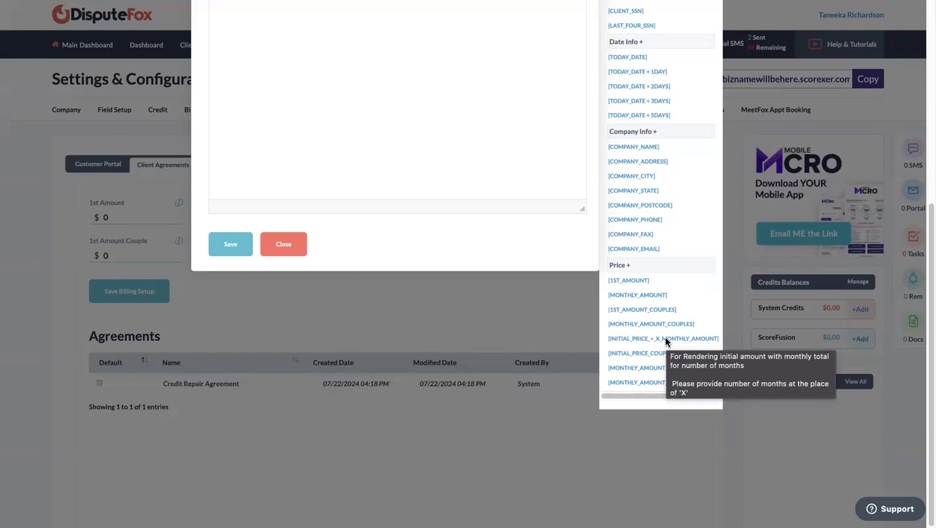
{"action": "scroll", "coordinate": [928, 264], "scroll_direction": "up", "scroll_amount": 10}
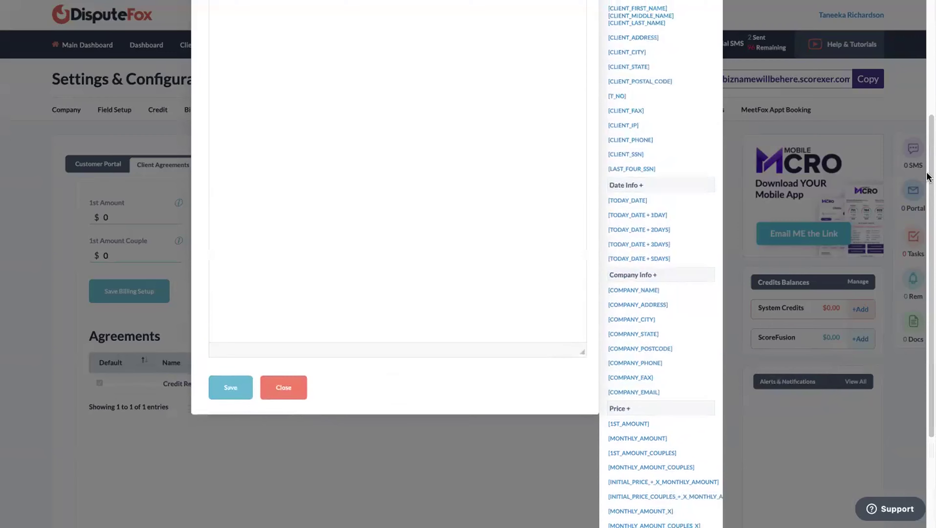
{"action": "left_click", "coordinate": [585, 71]}
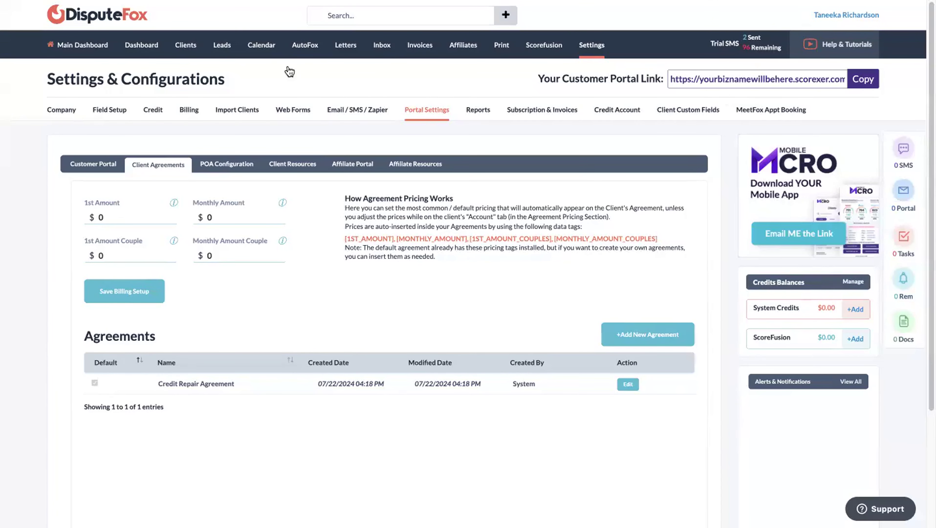
Step: Return to the main dashboard and look over its sections
{"action": "left_click", "coordinate": [88, 47]}
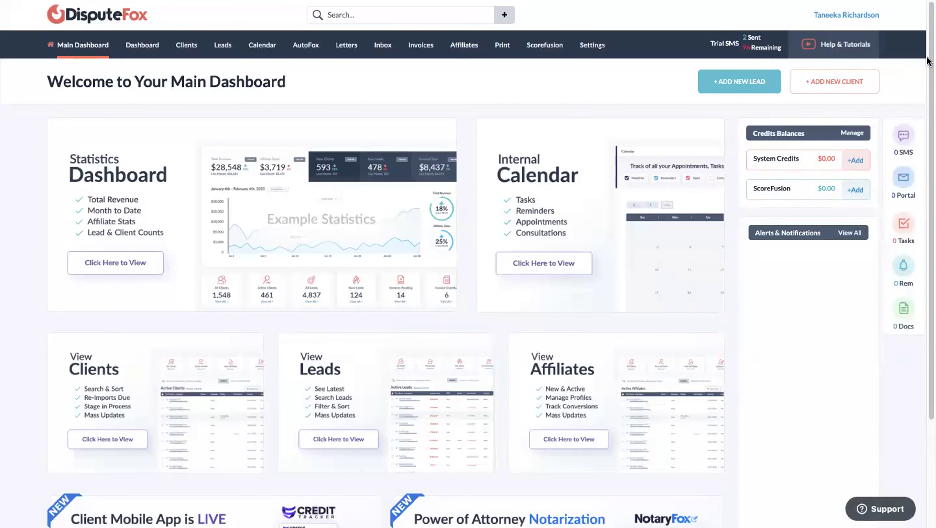
{"action": "scroll", "coordinate": [928, 61], "scroll_direction": "down", "scroll_amount": 3}
{"action": "scroll", "coordinate": [928, 61], "scroll_direction": "up", "scroll_amount": 3}
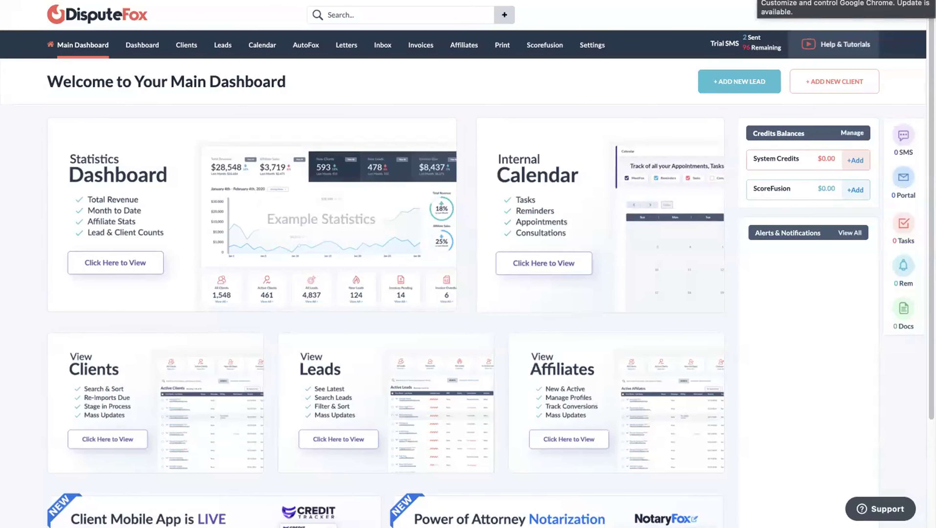
{"action": "left_click", "coordinate": [921, 2]}
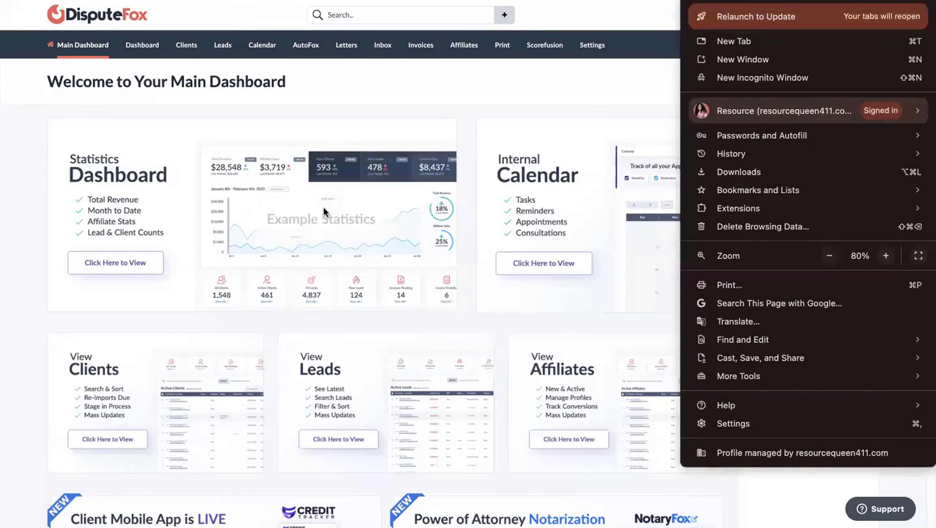
{"action": "left_click", "coordinate": [552, 79]}
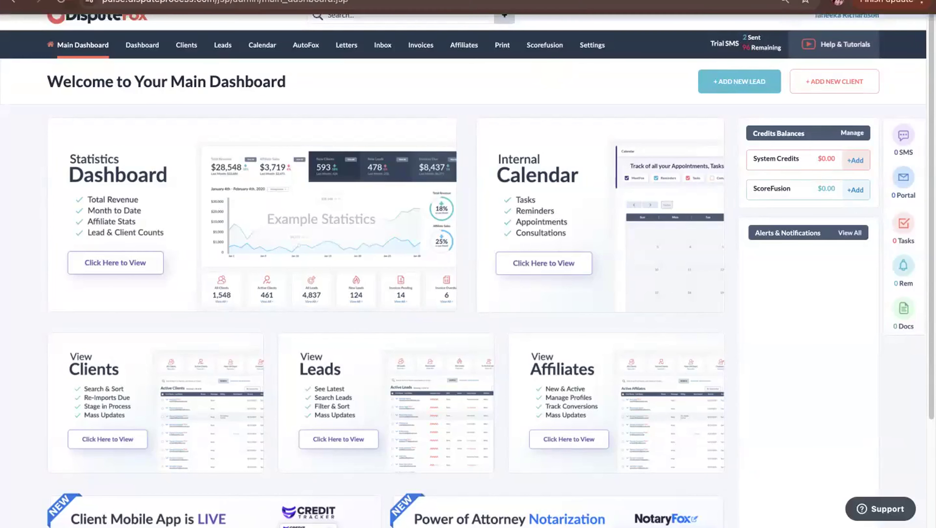
Step: Open the Affiliates page and look over its statistics and affiliate list
{"action": "left_click", "coordinate": [462, 45]}
{"action": "left_click_drag", "start_coordinate": [927, 65], "coordinate": [919, 209]}
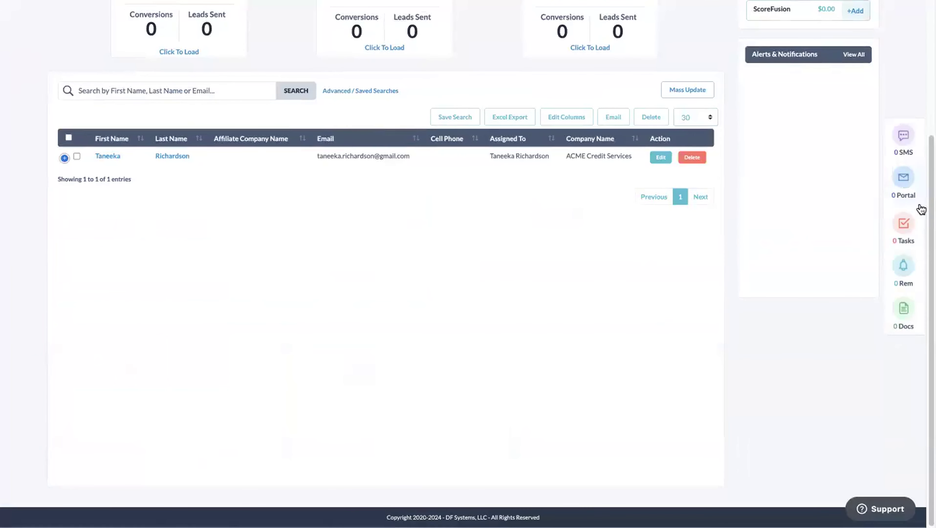
{"action": "left_click_drag", "start_coordinate": [929, 157], "coordinate": [927, 5]}
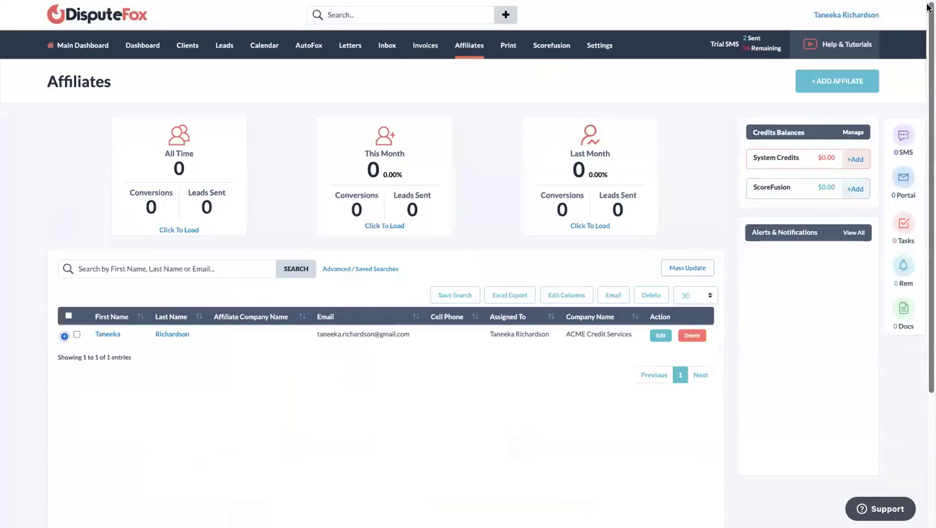
Step: Open the AutoFox workflow page and browse the current campaigns down to the lead and MeetFox appointment ones
{"action": "left_click", "coordinate": [311, 45]}
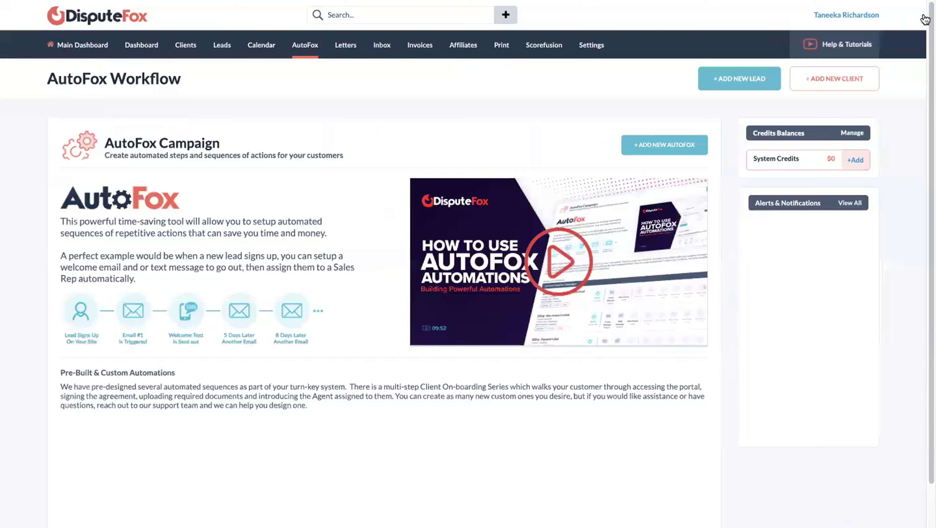
{"action": "scroll", "coordinate": [909, 224], "scroll_direction": "down", "scroll_amount": 2}
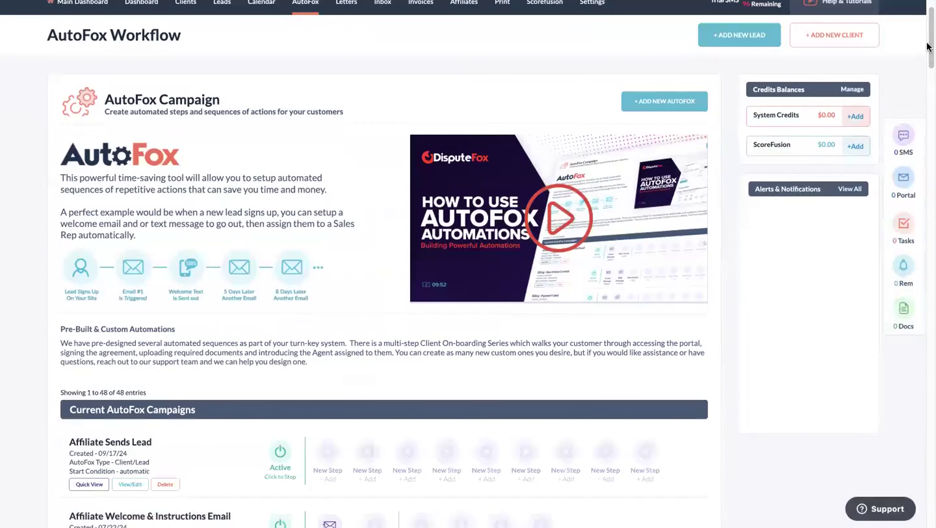
{"action": "left_click_drag", "start_coordinate": [928, 36], "coordinate": [907, 455]}
{"action": "scroll", "coordinate": [904, 449], "scroll_direction": "up", "scroll_amount": 7}
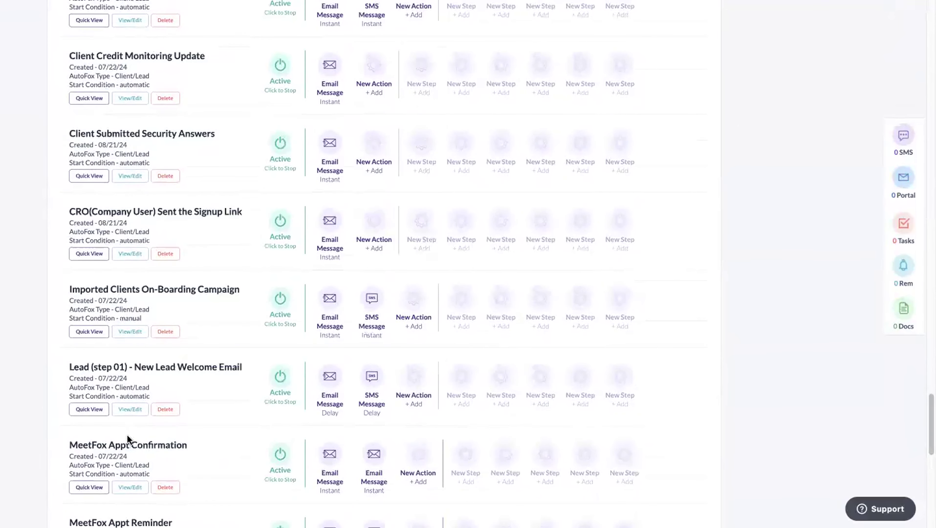
Step: Open the Lead (step 01) - New Lead Welcome Email campaign for editing and look over its setup and actions
{"action": "left_click", "coordinate": [126, 409]}
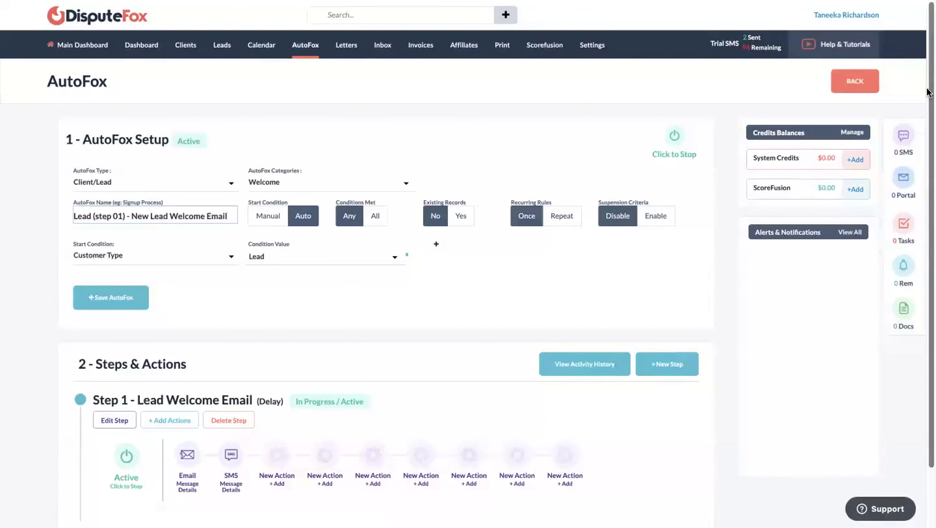
{"action": "scroll", "coordinate": [923, 35], "scroll_direction": "down", "scroll_amount": 3}
{"action": "scroll", "coordinate": [923, 35], "scroll_direction": "up", "scroll_amount": 3}
{"action": "scroll", "coordinate": [923, 35], "scroll_direction": "down", "scroll_amount": 1}
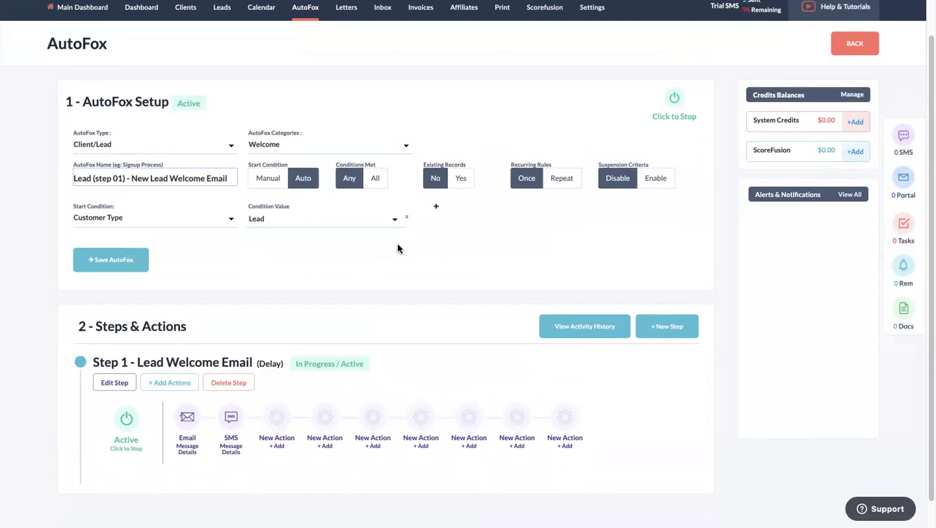
Step: Add a second condition set to Webform Submitted, view the web forms offered as its value, and remove the condition
{"action": "left_click", "coordinate": [436, 206]}
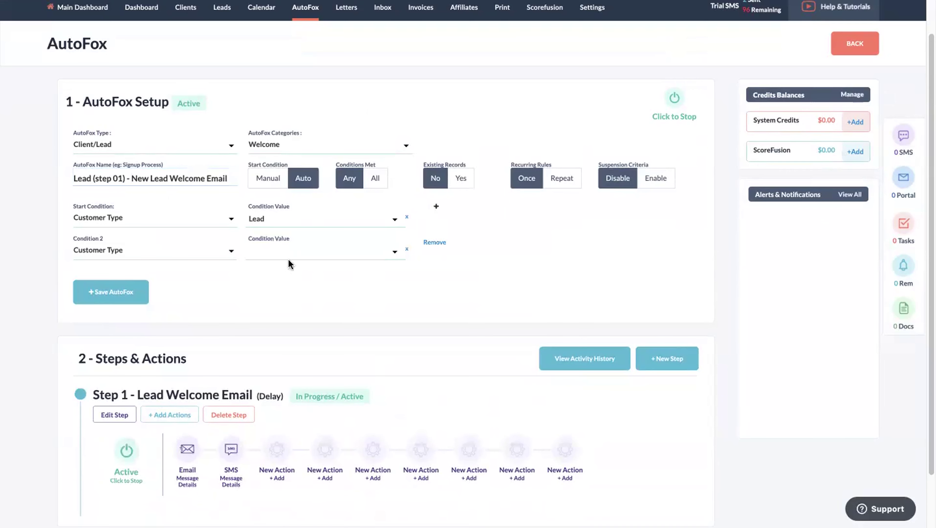
{"action": "left_click", "coordinate": [167, 255]}
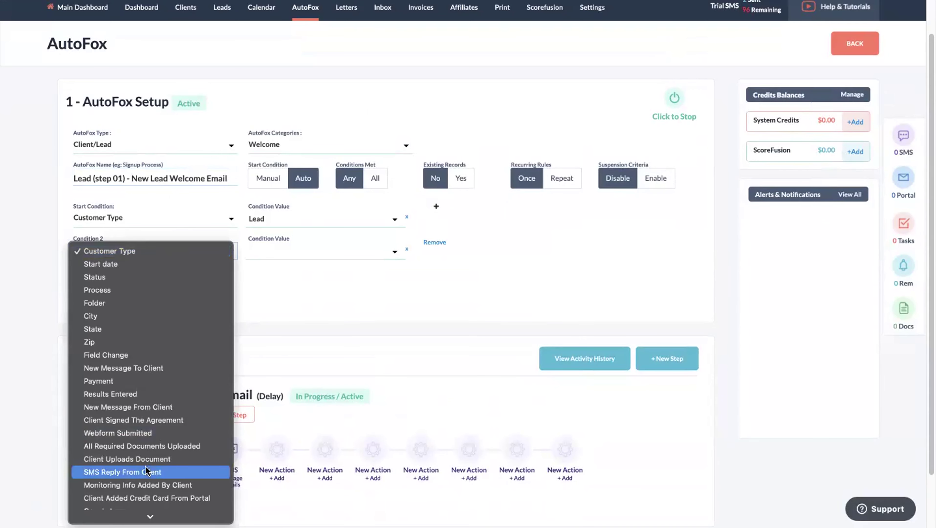
{"action": "scroll", "coordinate": [148, 471], "scroll_direction": "down", "scroll_amount": 5}
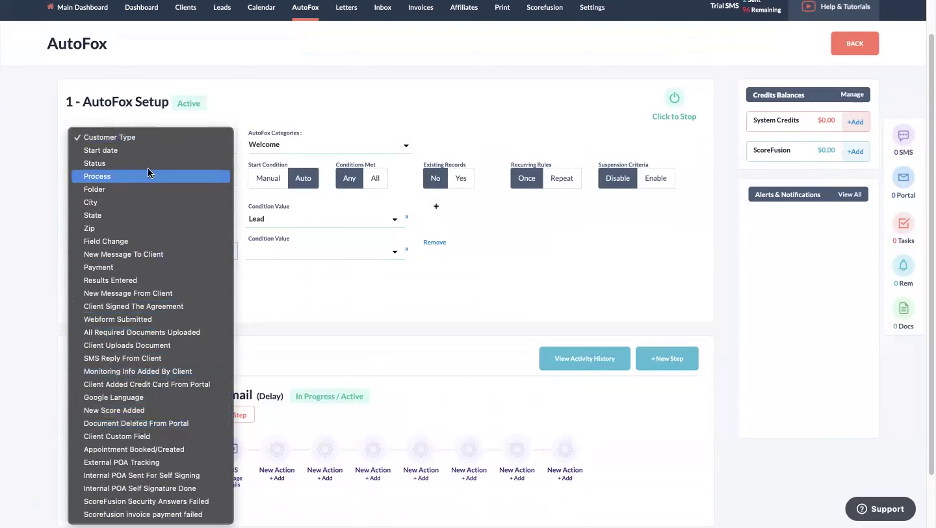
{"action": "left_click", "coordinate": [125, 322]}
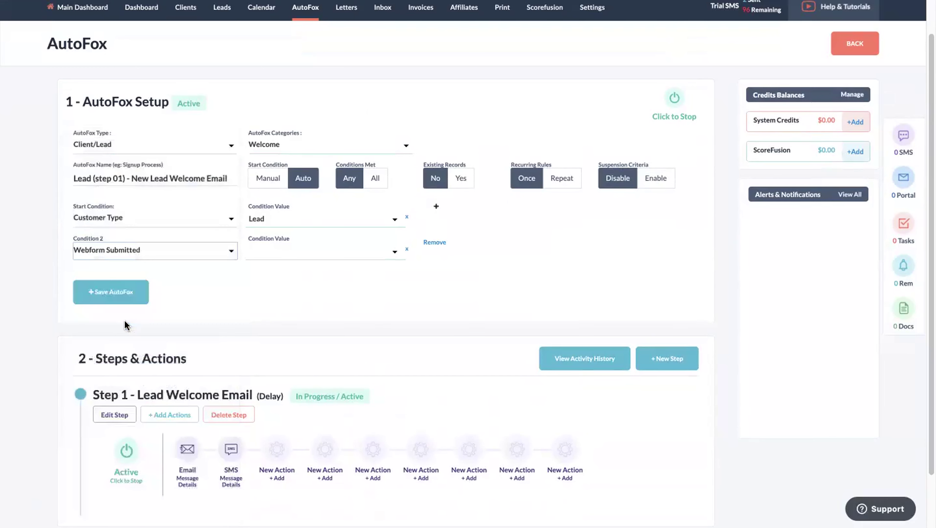
{"action": "left_click", "coordinate": [307, 249]}
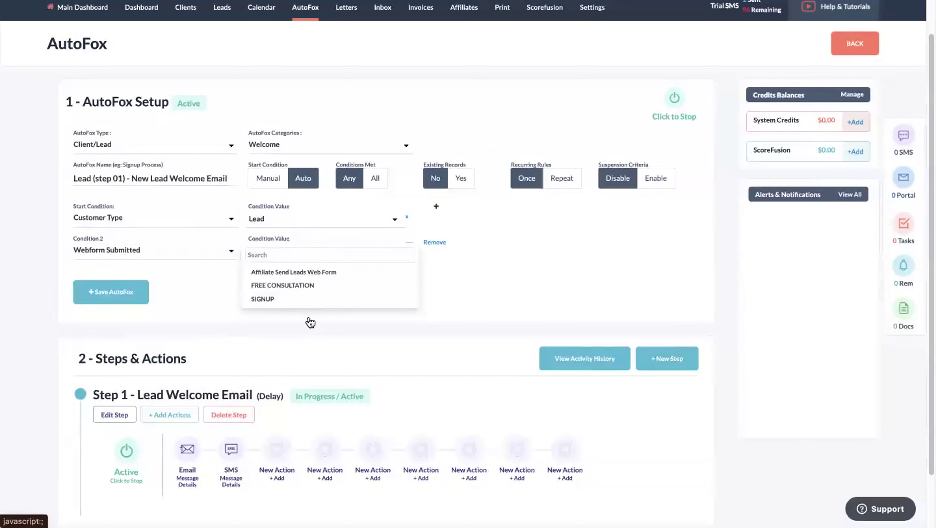
{"action": "left_click", "coordinate": [465, 295]}
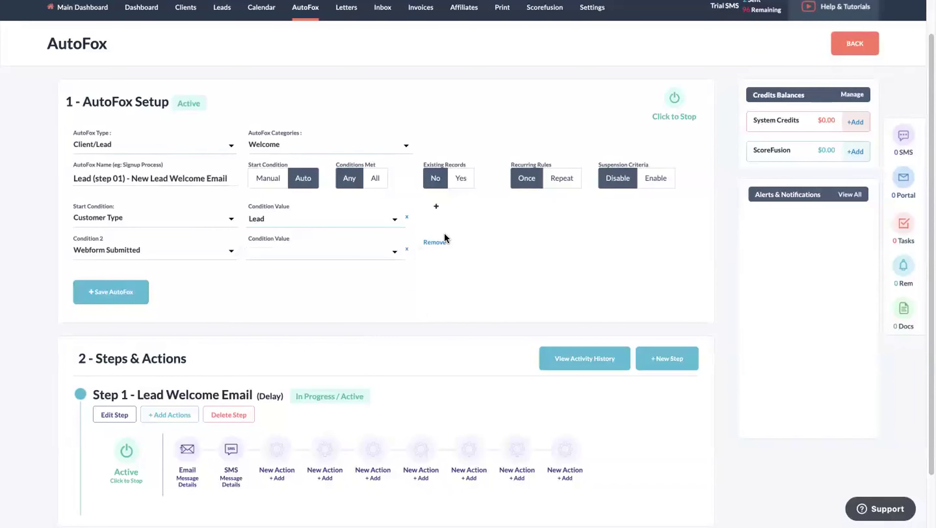
{"action": "left_click", "coordinate": [446, 242]}
Step: Open the email message action of the Lead Welcome Email step, look over its contents, and close it without changes
{"action": "left_click", "coordinate": [190, 417]}
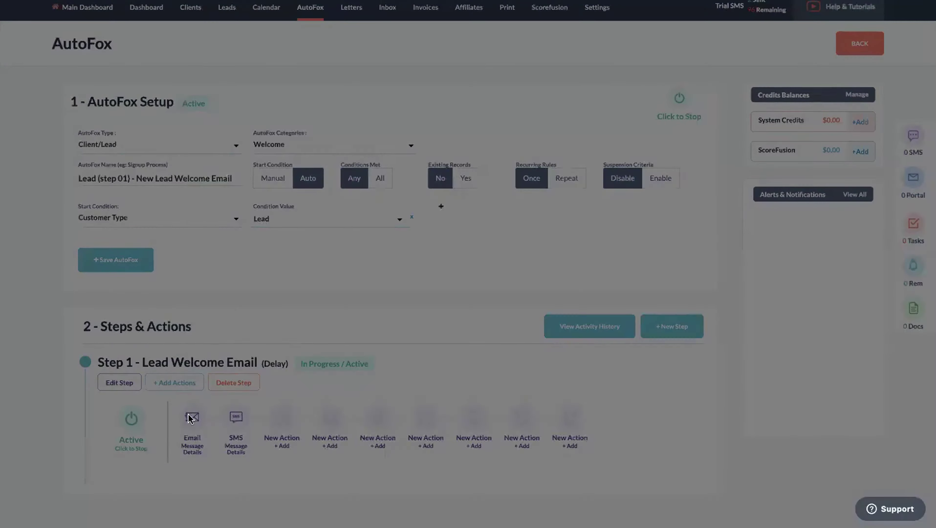
{"action": "mouse_move", "coordinate": [574, 364]}
{"action": "left_mouse_down"}
{"action": "mouse_move", "coordinate": [575, 466]}
{"action": "mouse_move", "coordinate": [578, 353]}
{"action": "left_mouse_up"}
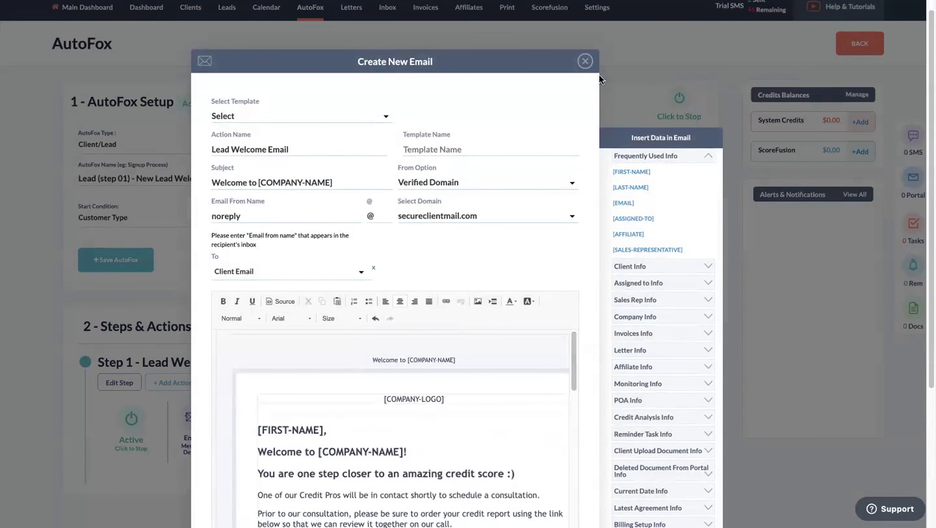
{"action": "left_click", "coordinate": [583, 62]}
Step: Return to the AutoFox workflow page and browse the client step and billing campaigns back up to the Affiliate Sends Lead campaign
{"action": "scroll", "coordinate": [843, 82], "scroll_direction": "up", "scroll_amount": 2}
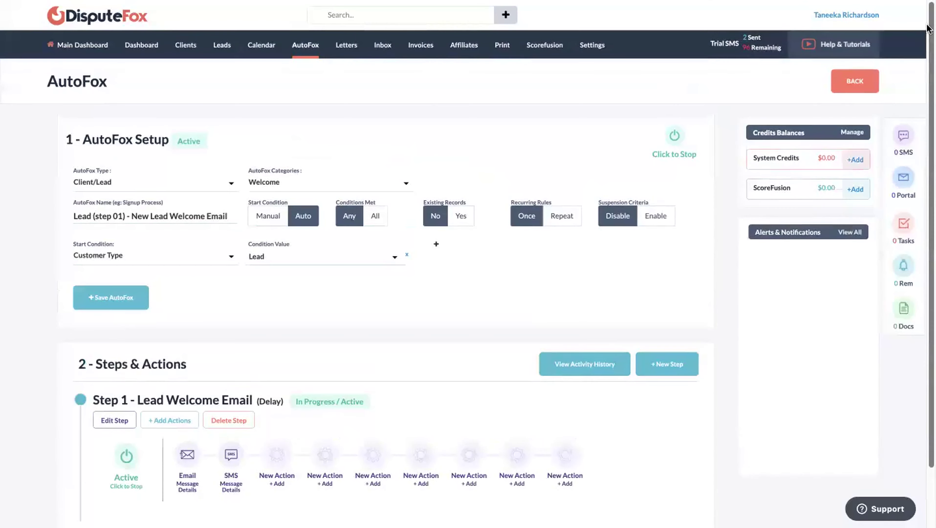
{"action": "left_click", "coordinate": [844, 82]}
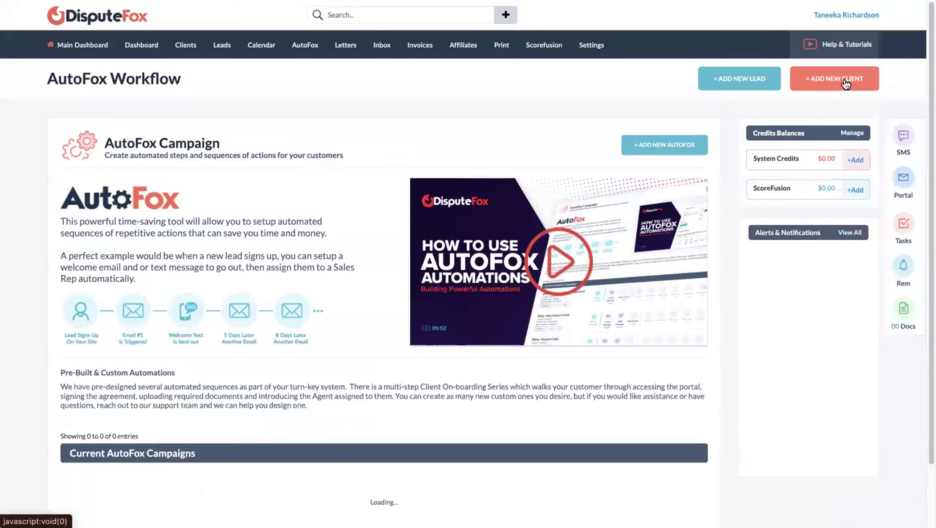
{"action": "left_click_drag", "start_coordinate": [929, 37], "coordinate": [924, 207]}
{"action": "scroll", "coordinate": [925, 207], "scroll_direction": "up", "scroll_amount": 1}
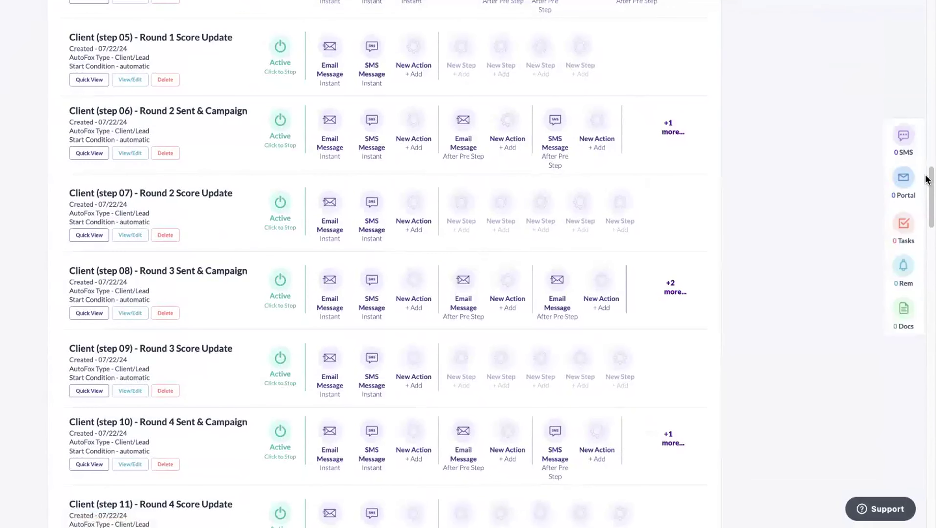
{"action": "left_click_drag", "start_coordinate": [928, 190], "coordinate": [928, 104]}
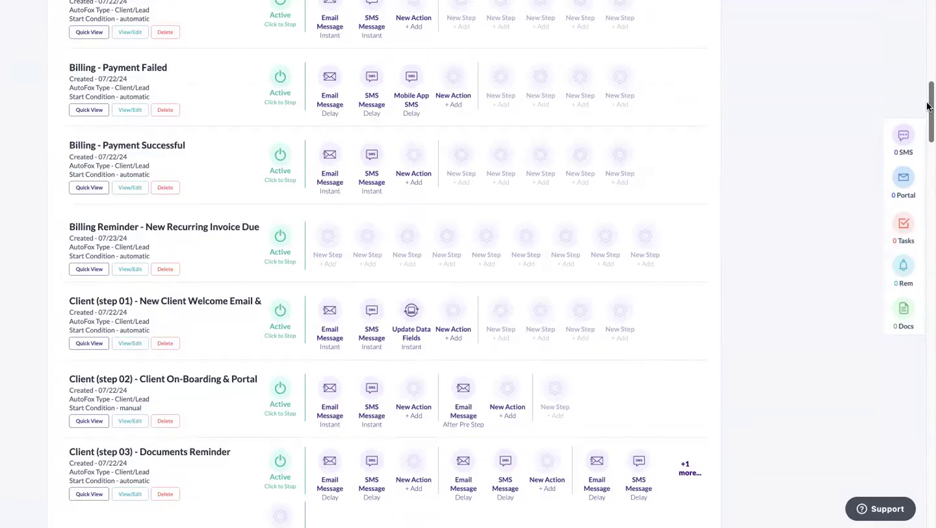
{"action": "left_click_drag", "start_coordinate": [929, 105], "coordinate": [928, 38]}
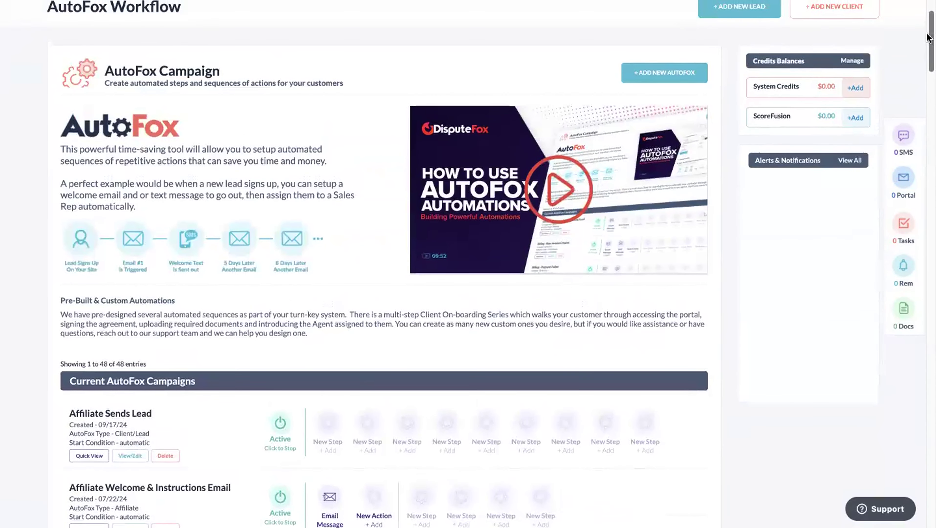